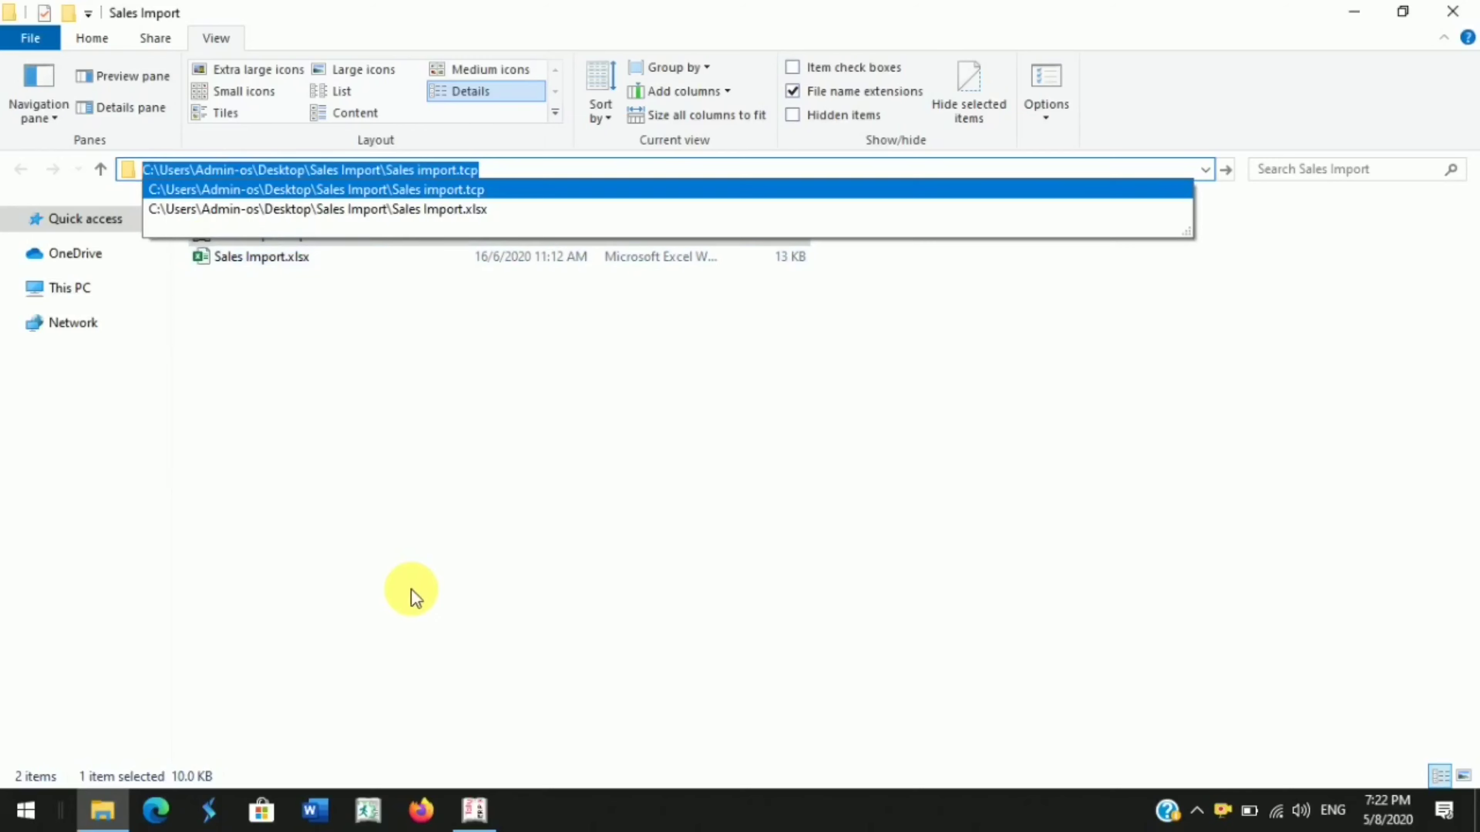
- Switch to Tally.ERP 9 and open the Product & Features screen from the configuration options
click(473, 810)
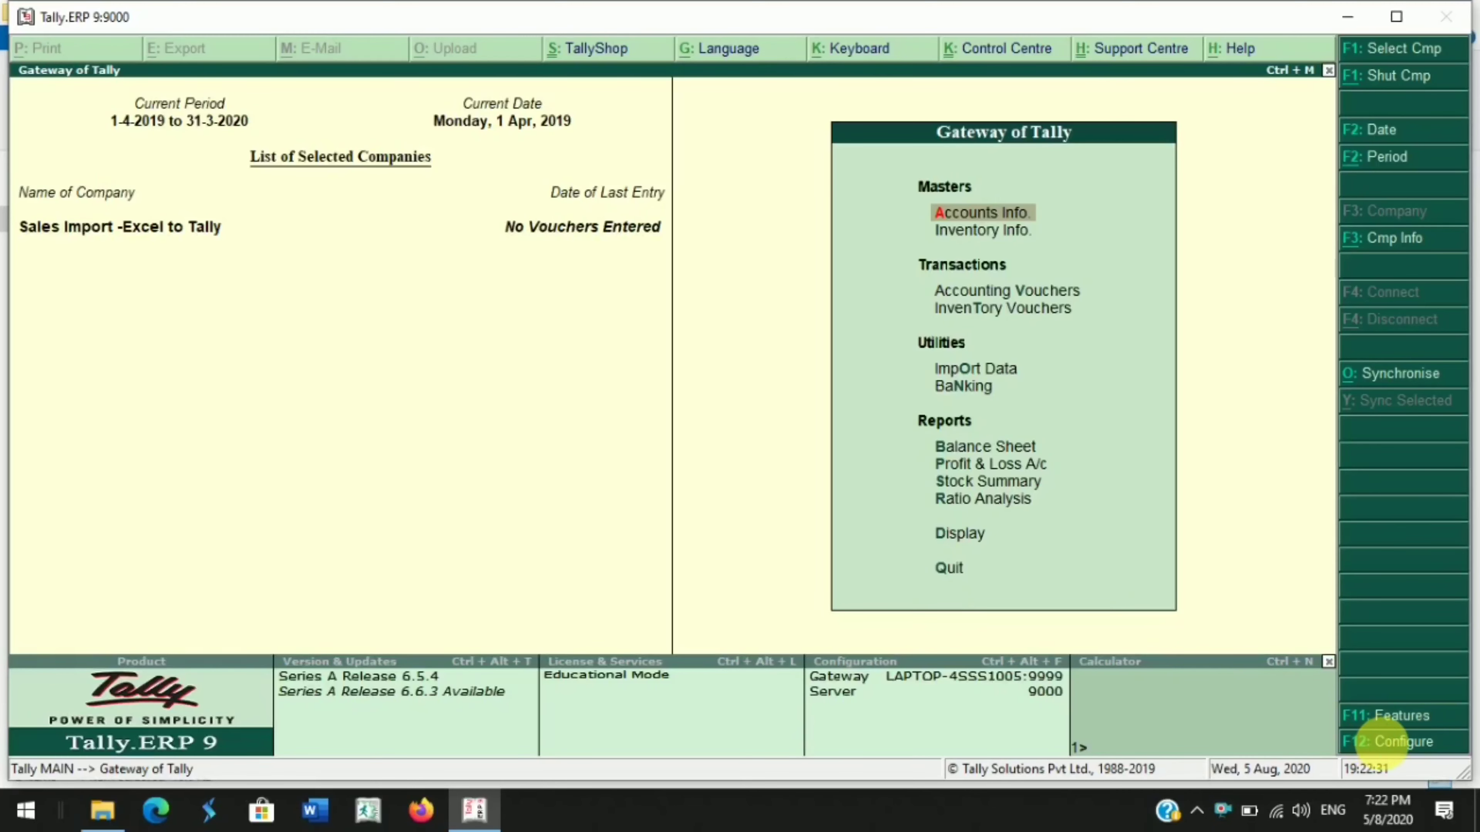
click(1387, 750)
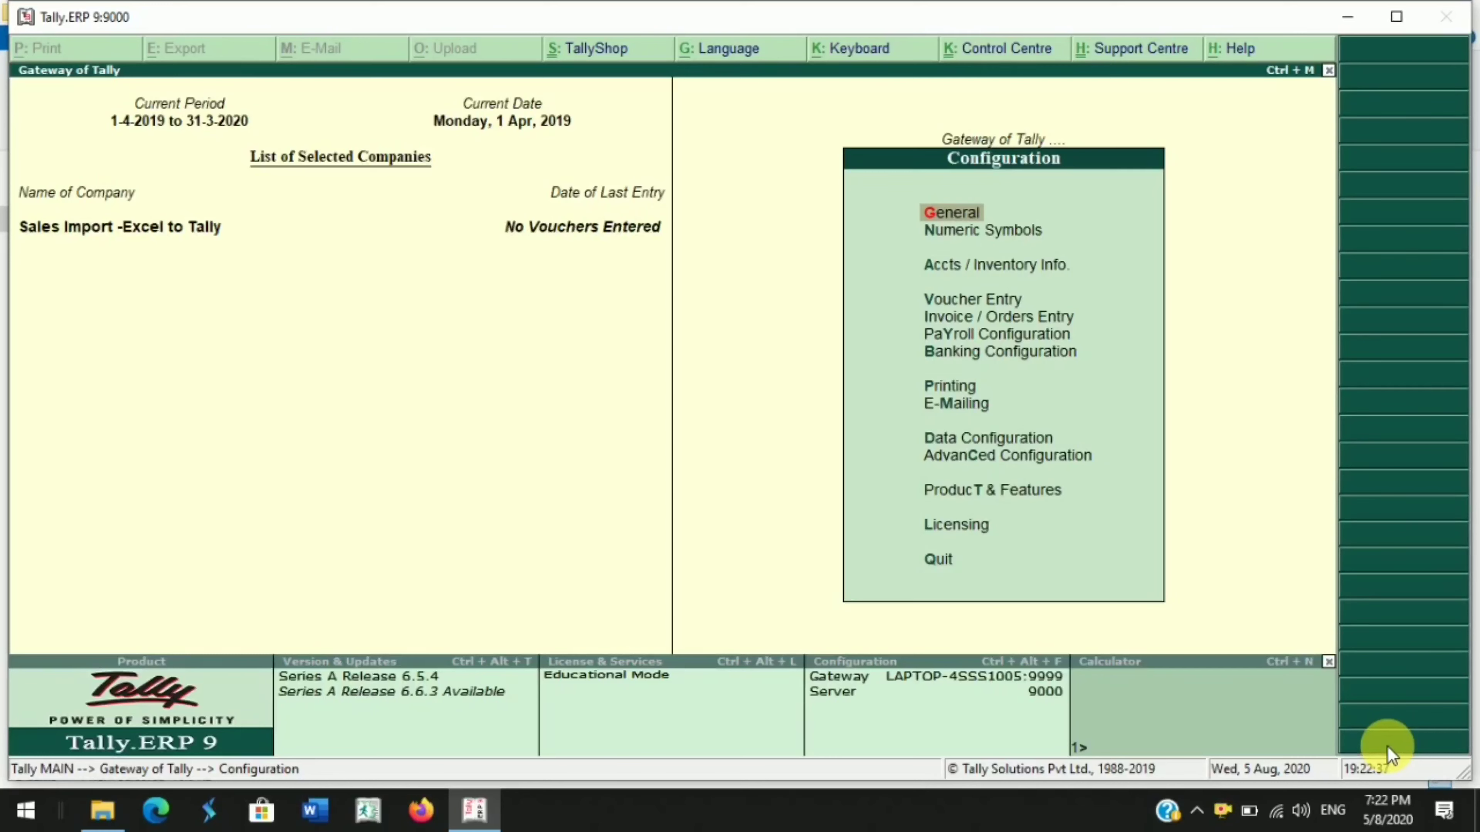
key(Down)
key(Down)
key(Down)
key(Down)
key(Down)
key(Down)
key(Down)
key(Down)
key(Down)
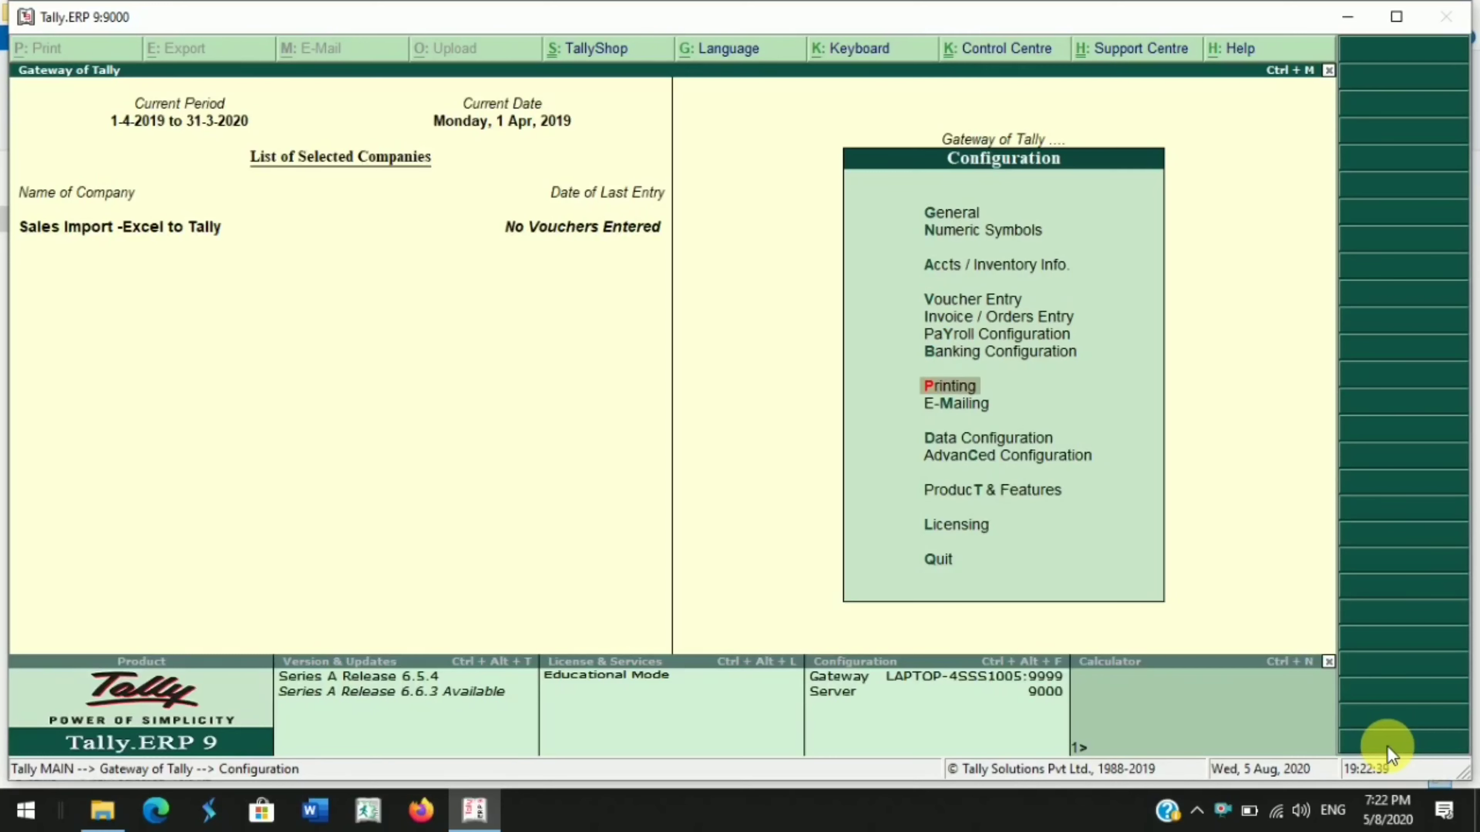
key(Down)
key(Down)
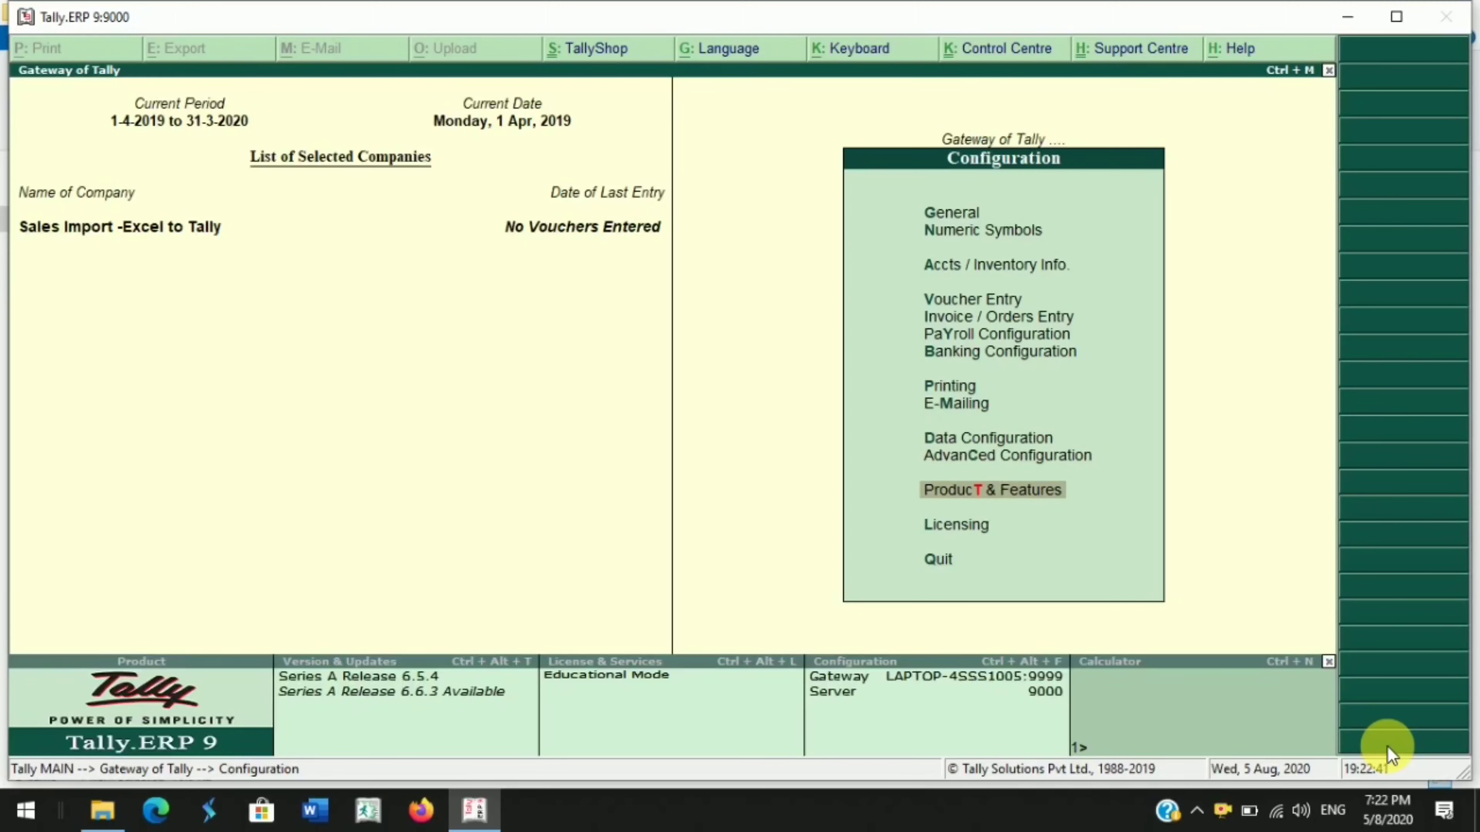
key(Return)
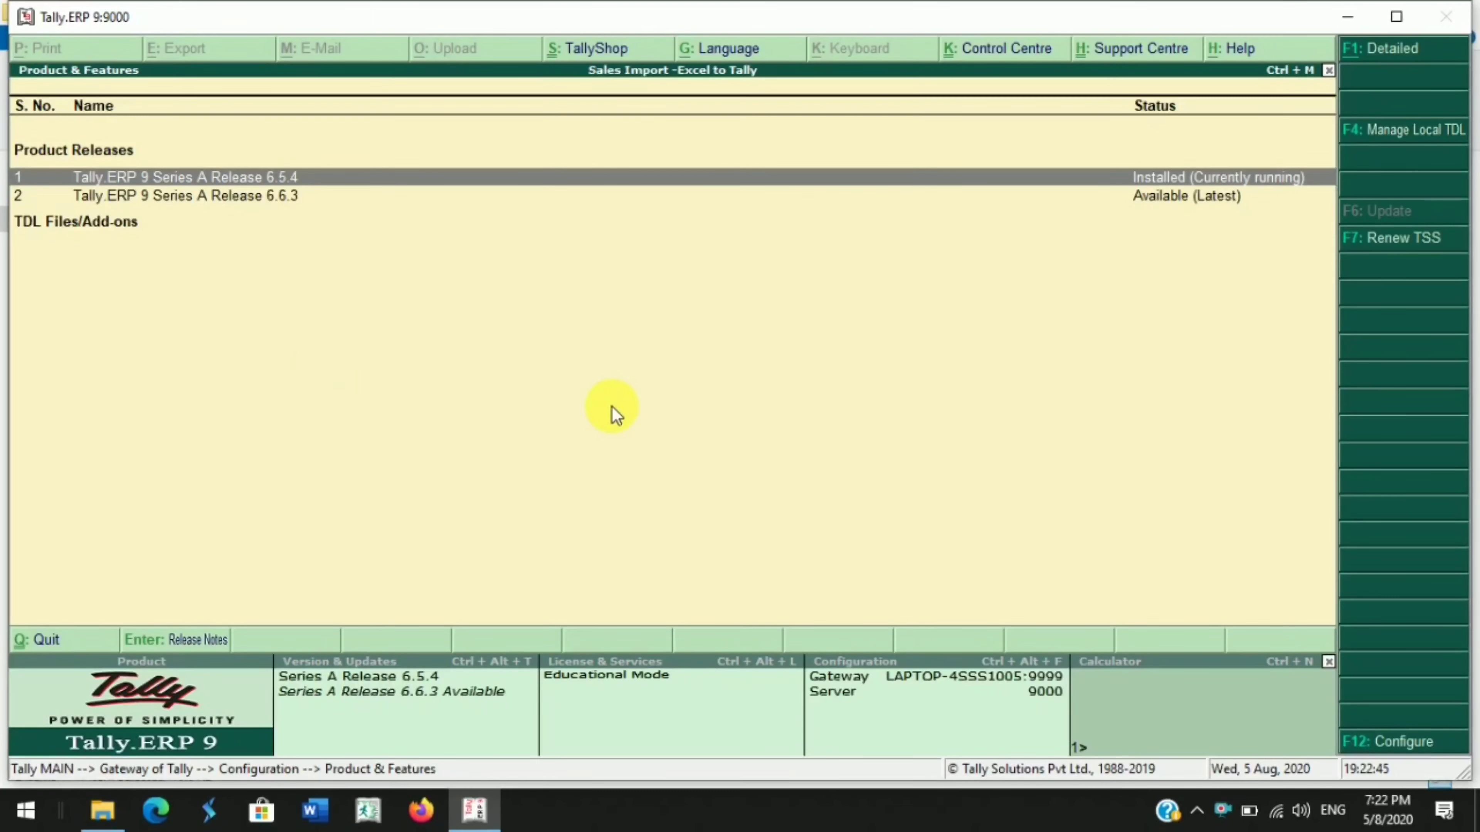
- Add C:\Users\Admin-os\Desktop\Sales Import\Sales import.tcp to the TDL files preloaded on startup, accept, and return to the Gateway of Tally
click(1431, 138)
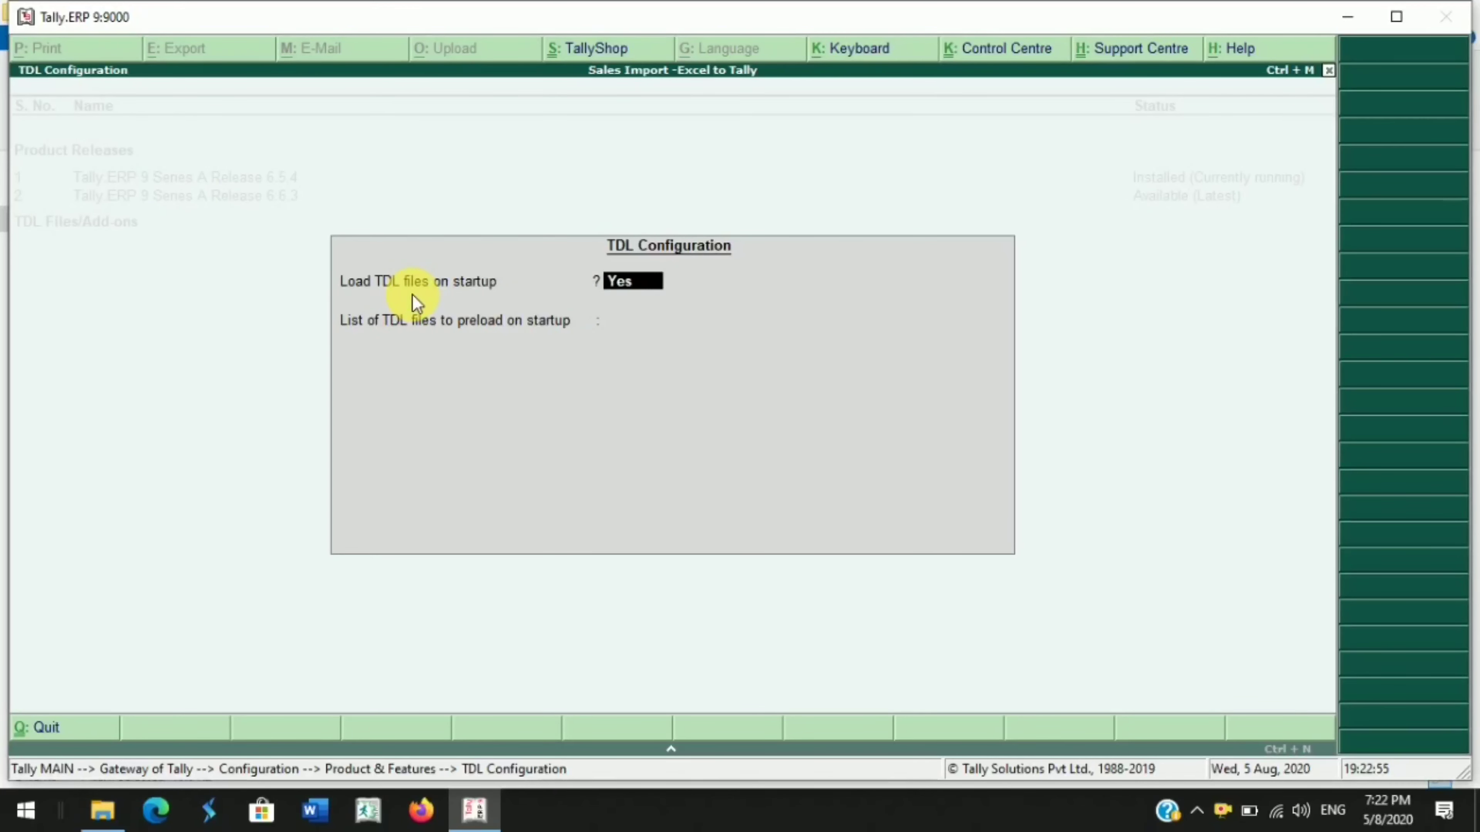
key(Return)
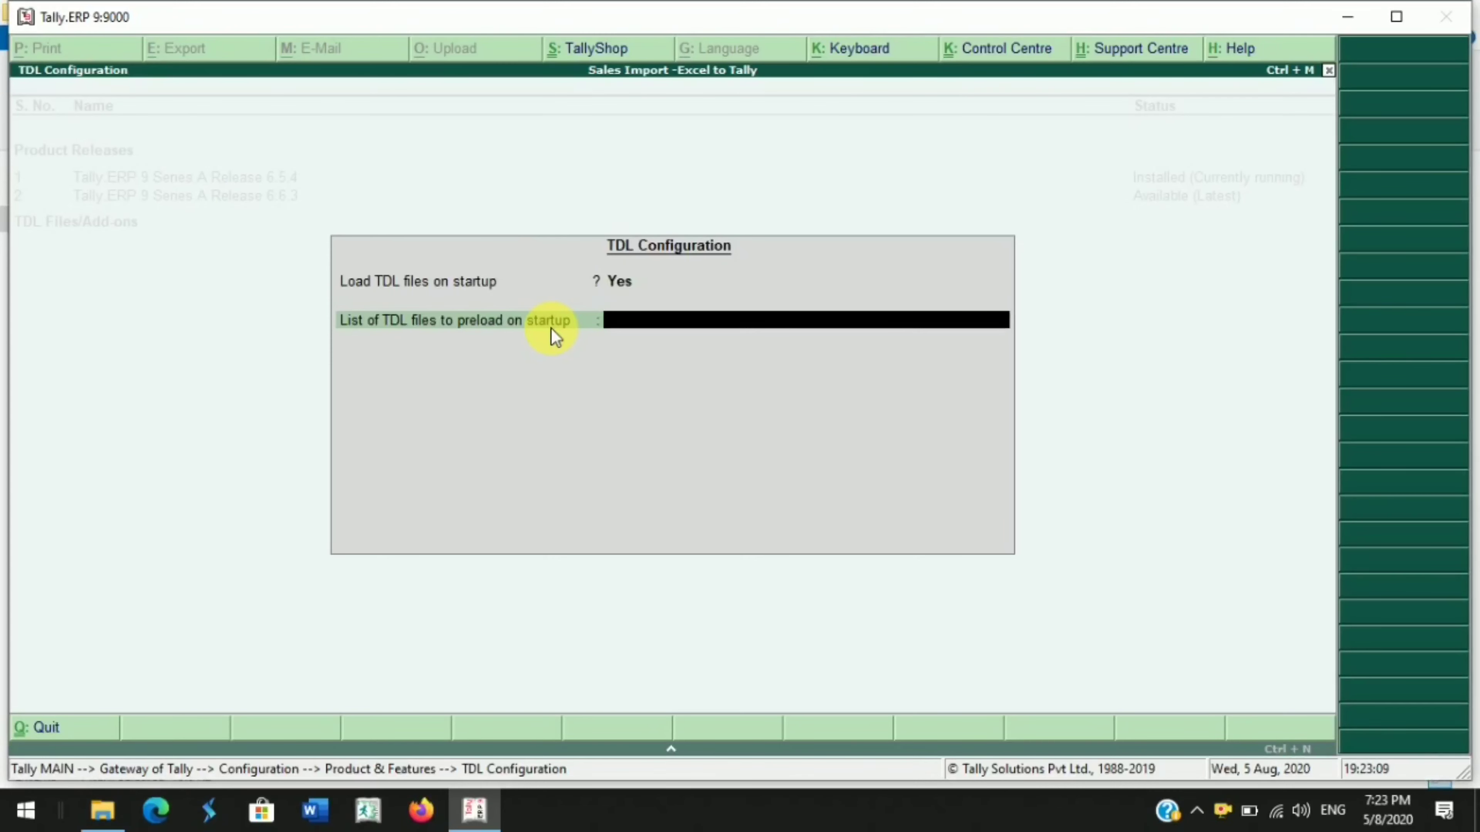
key(ctrl+alt+v)
key(Return)
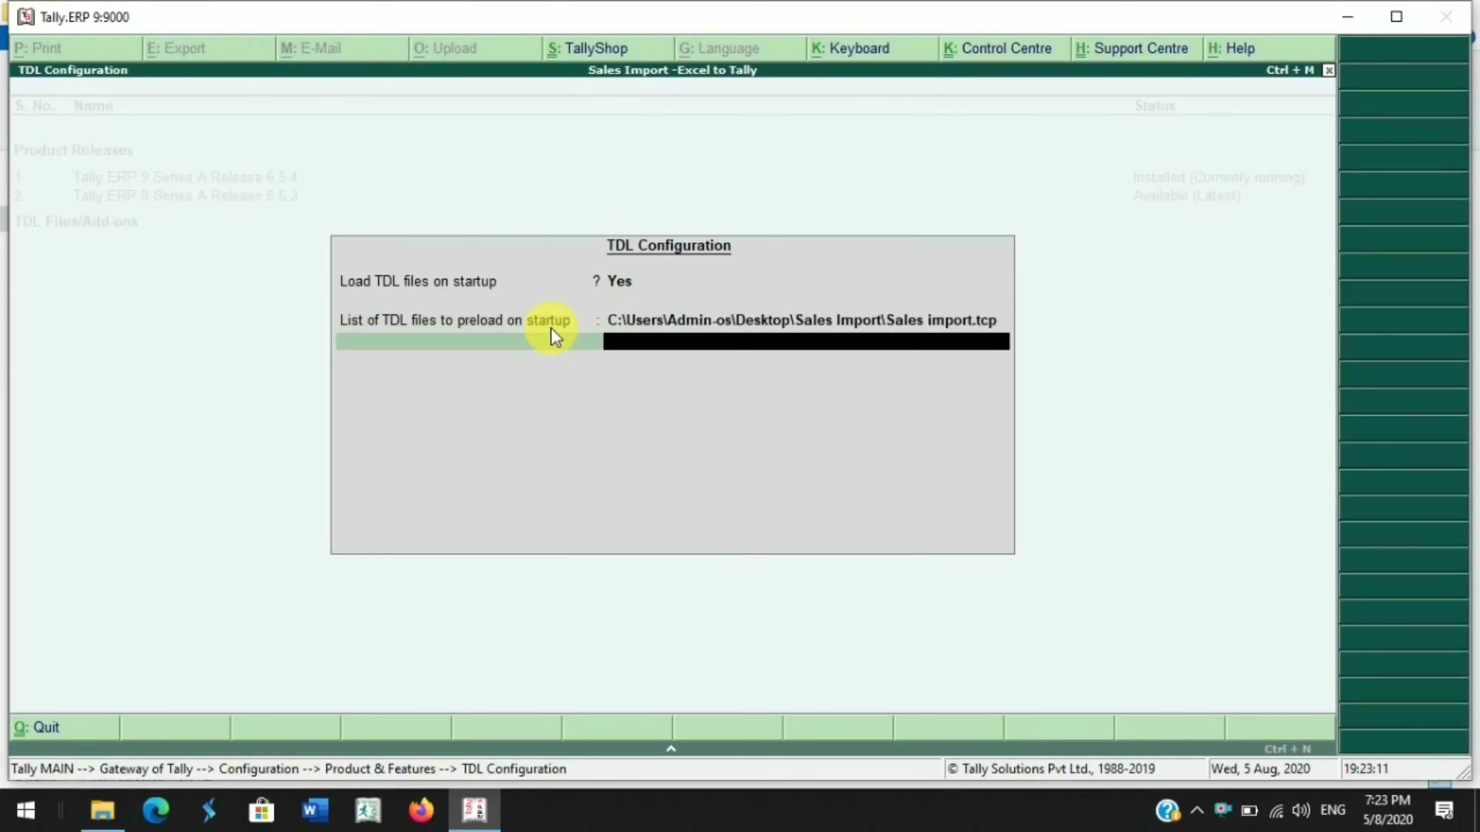
key(Return)
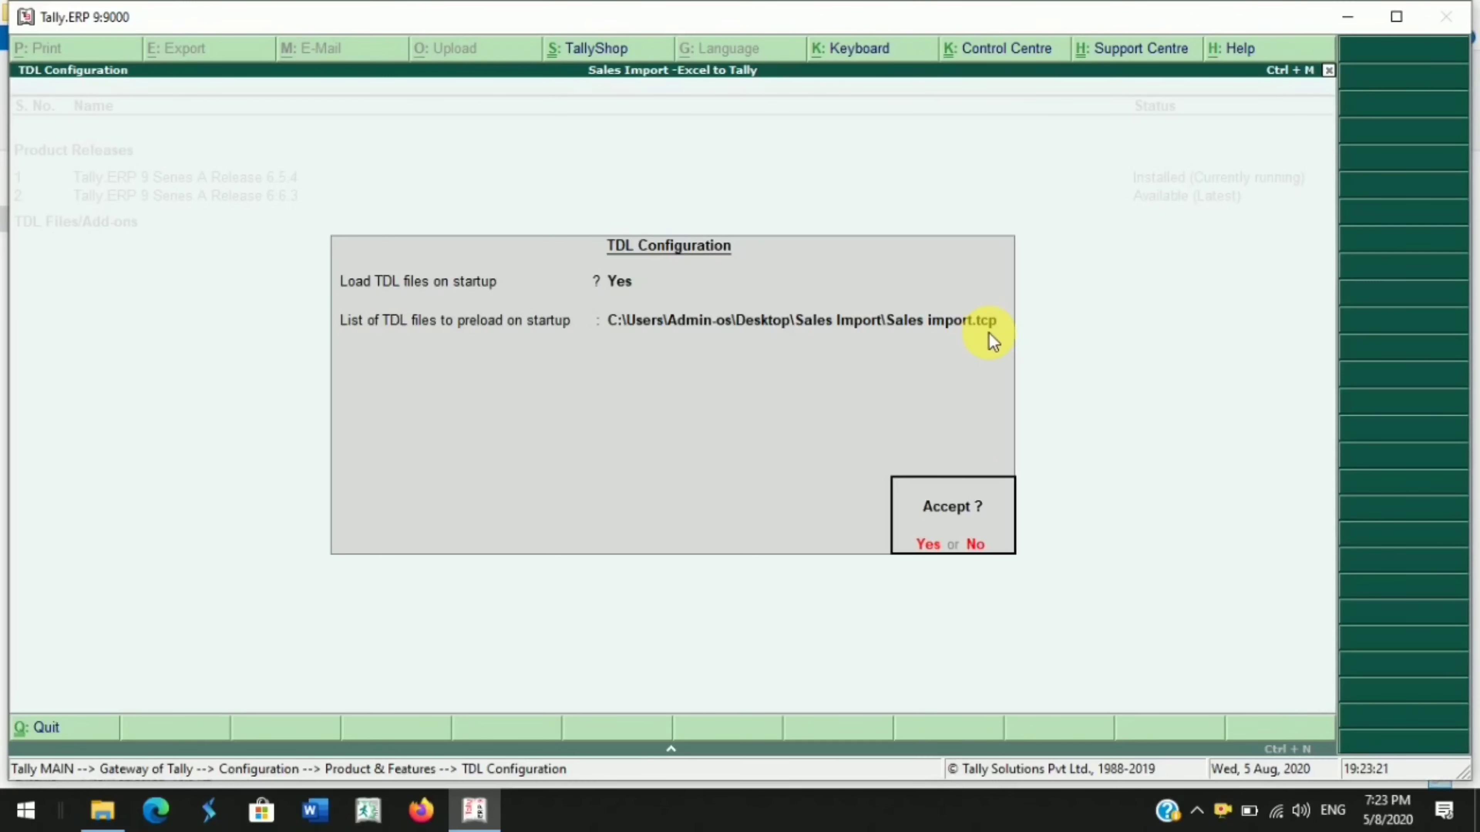
key(Return)
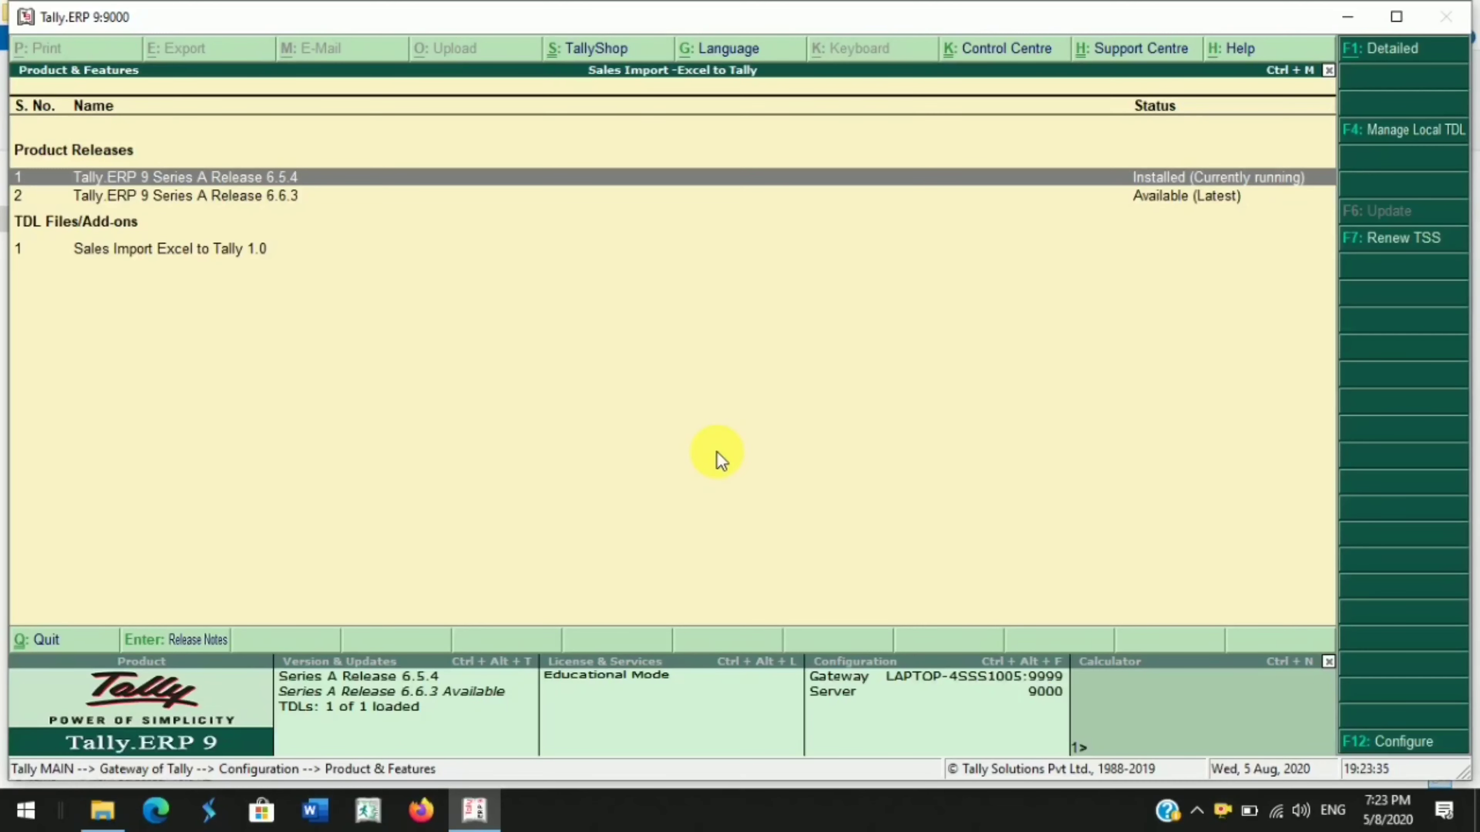
key(Escape)
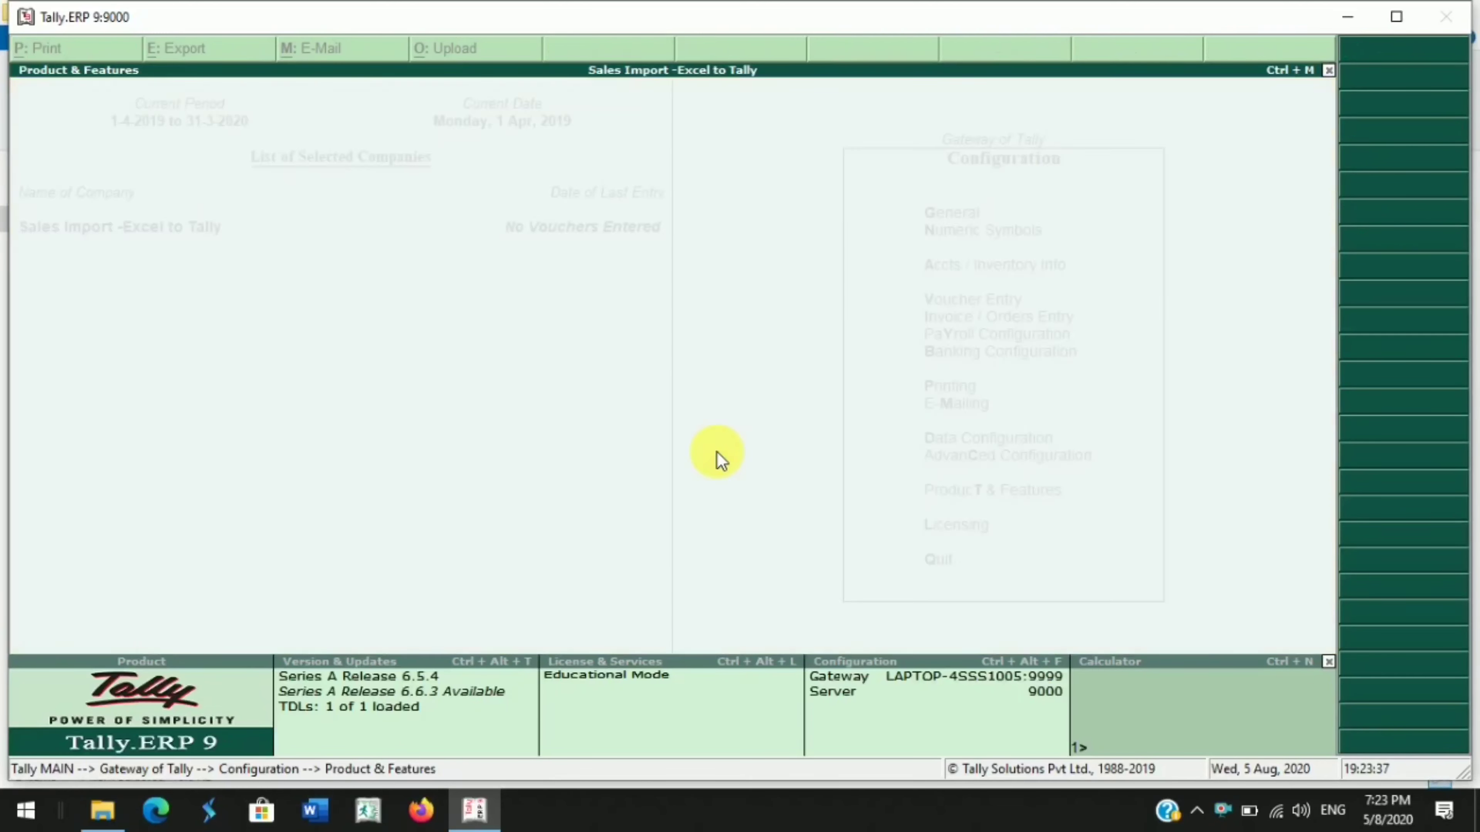
key(Escape)
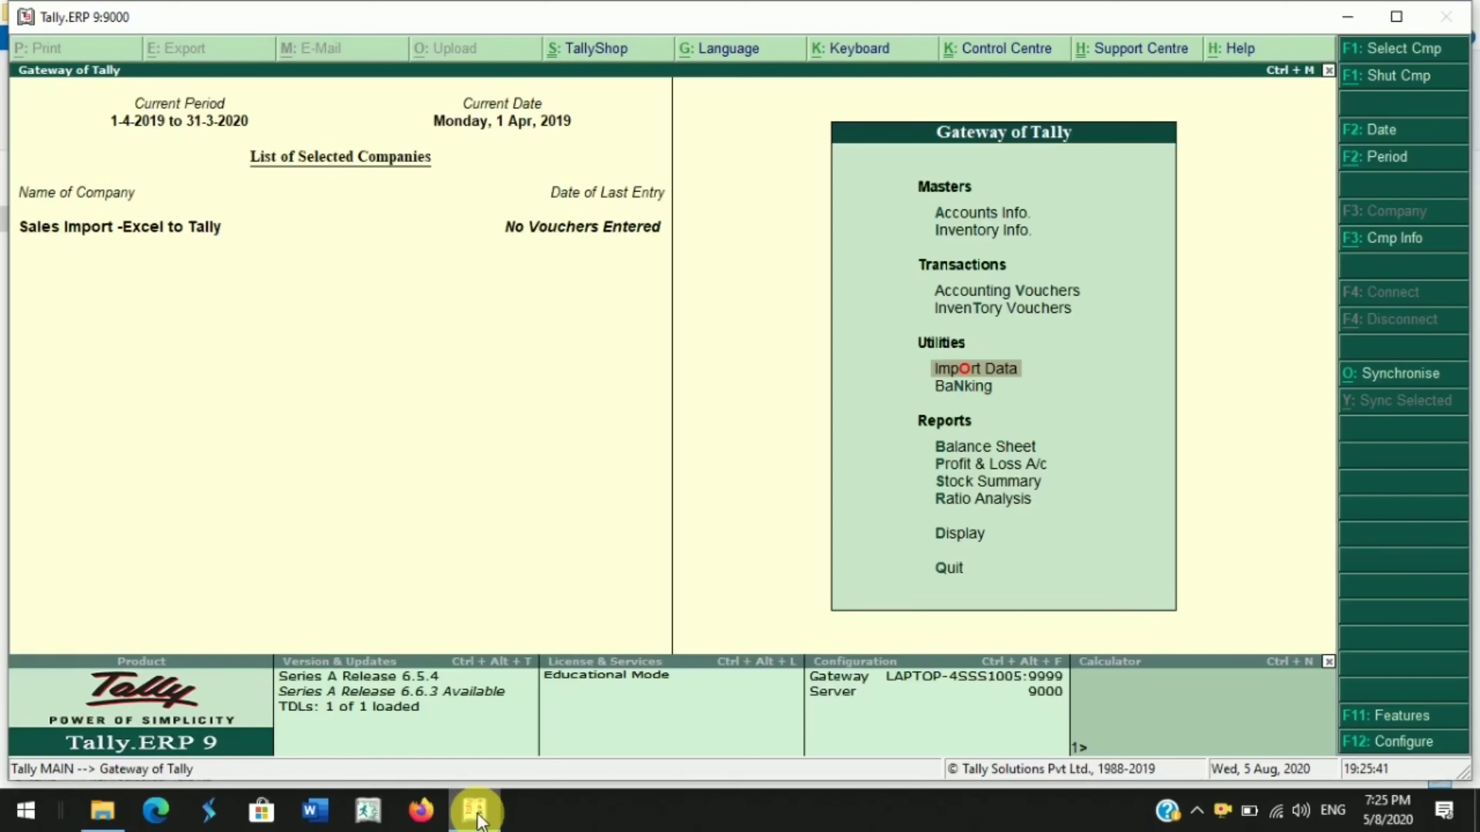
- Open the setup for Sales Import under Import Data and clear the sales import file location
key(Return)
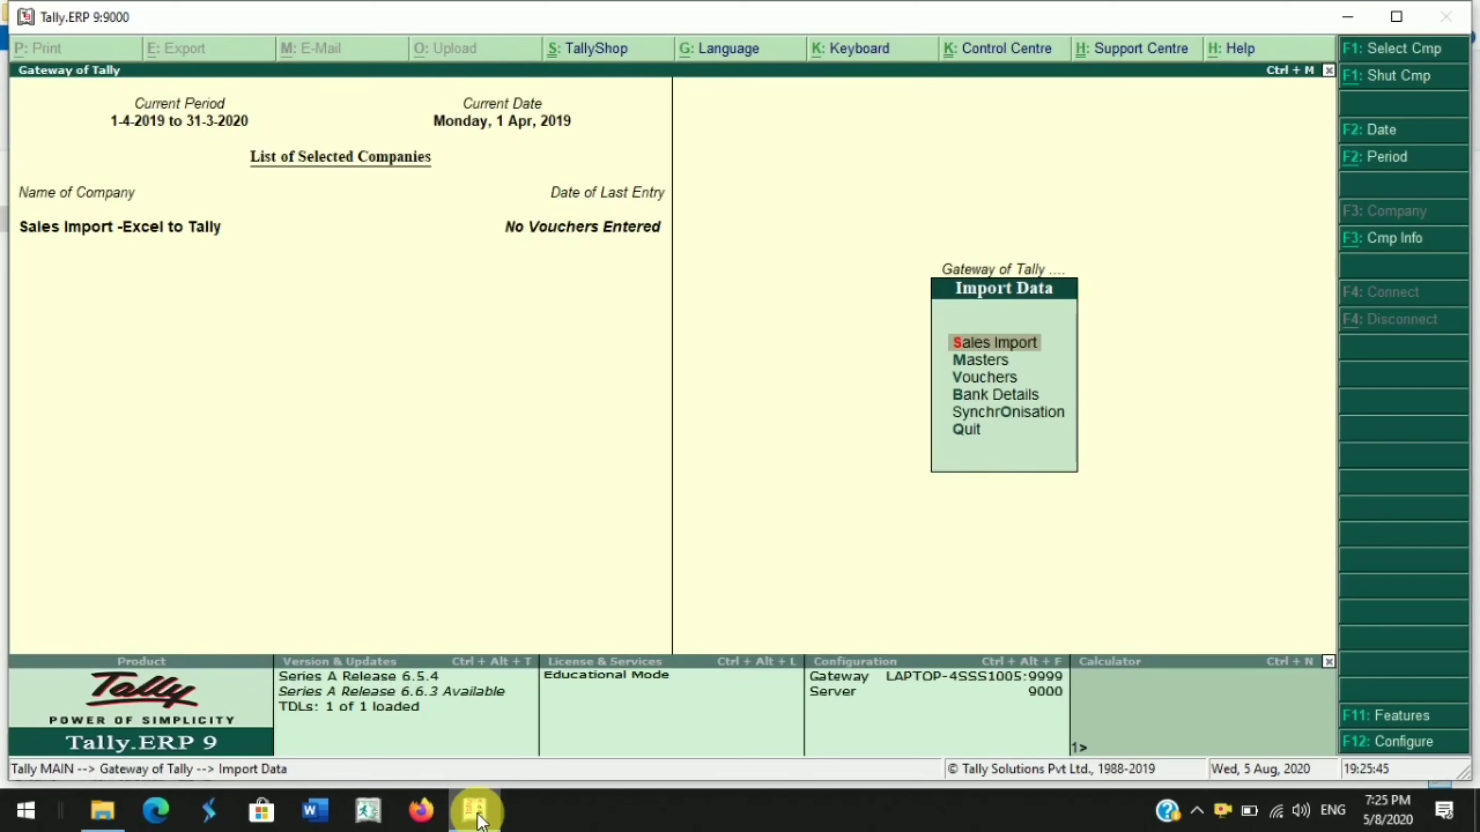
key(Return)
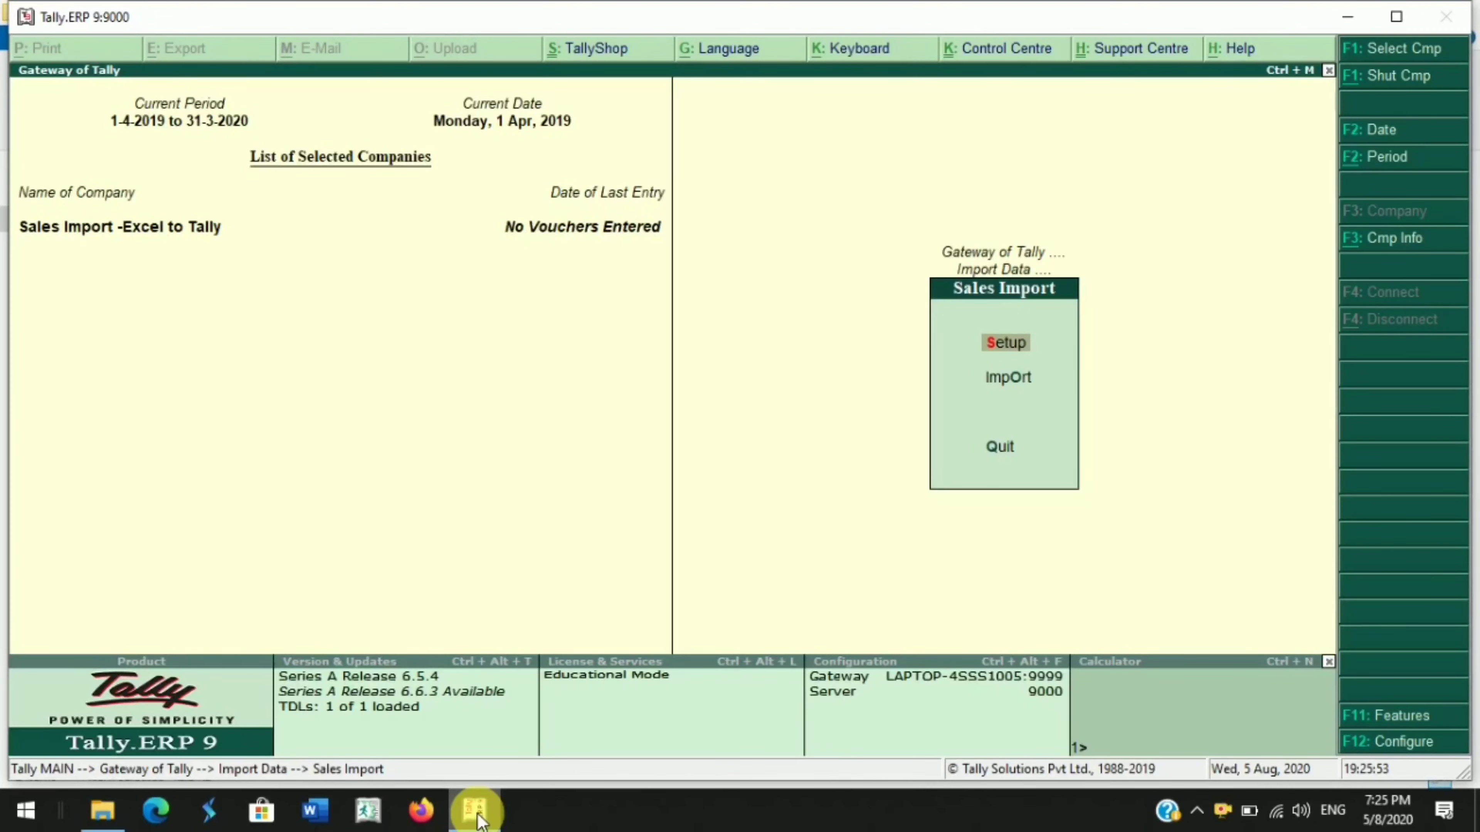
key(Return)
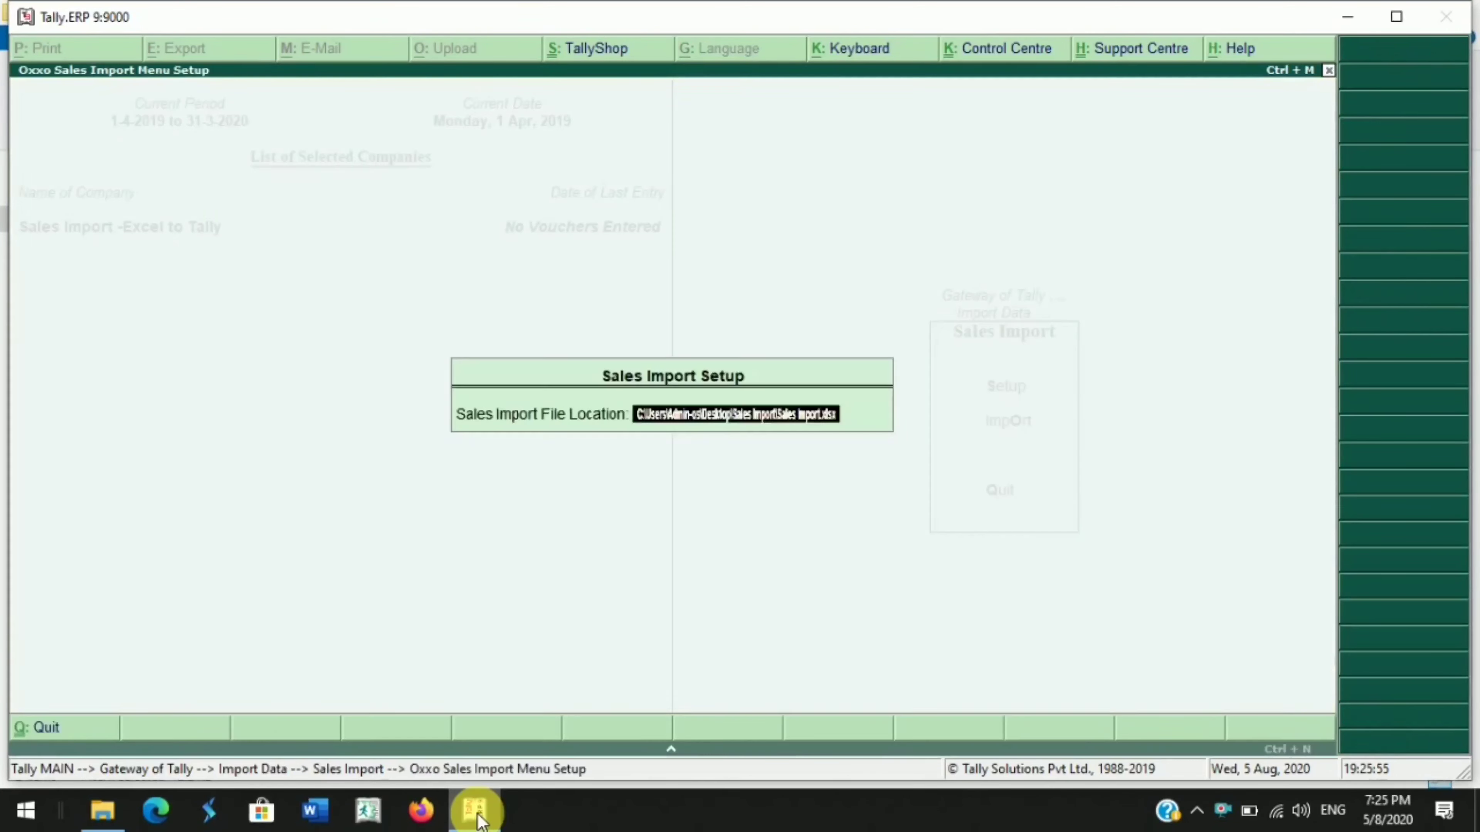
key(BackSpace)
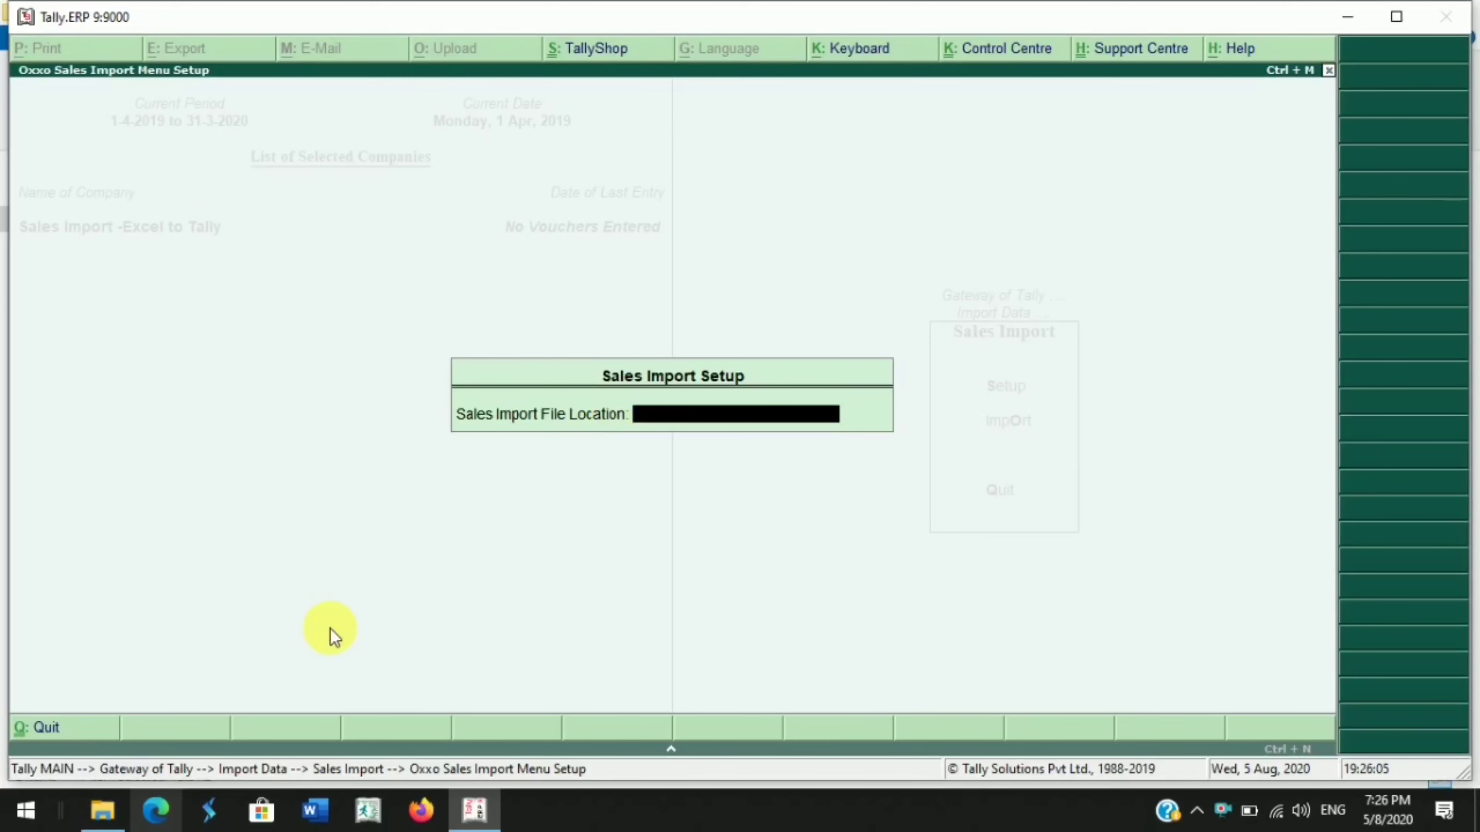
- Switch to File Explorer and copy the full path of the Sales Import folder
click(102, 811)
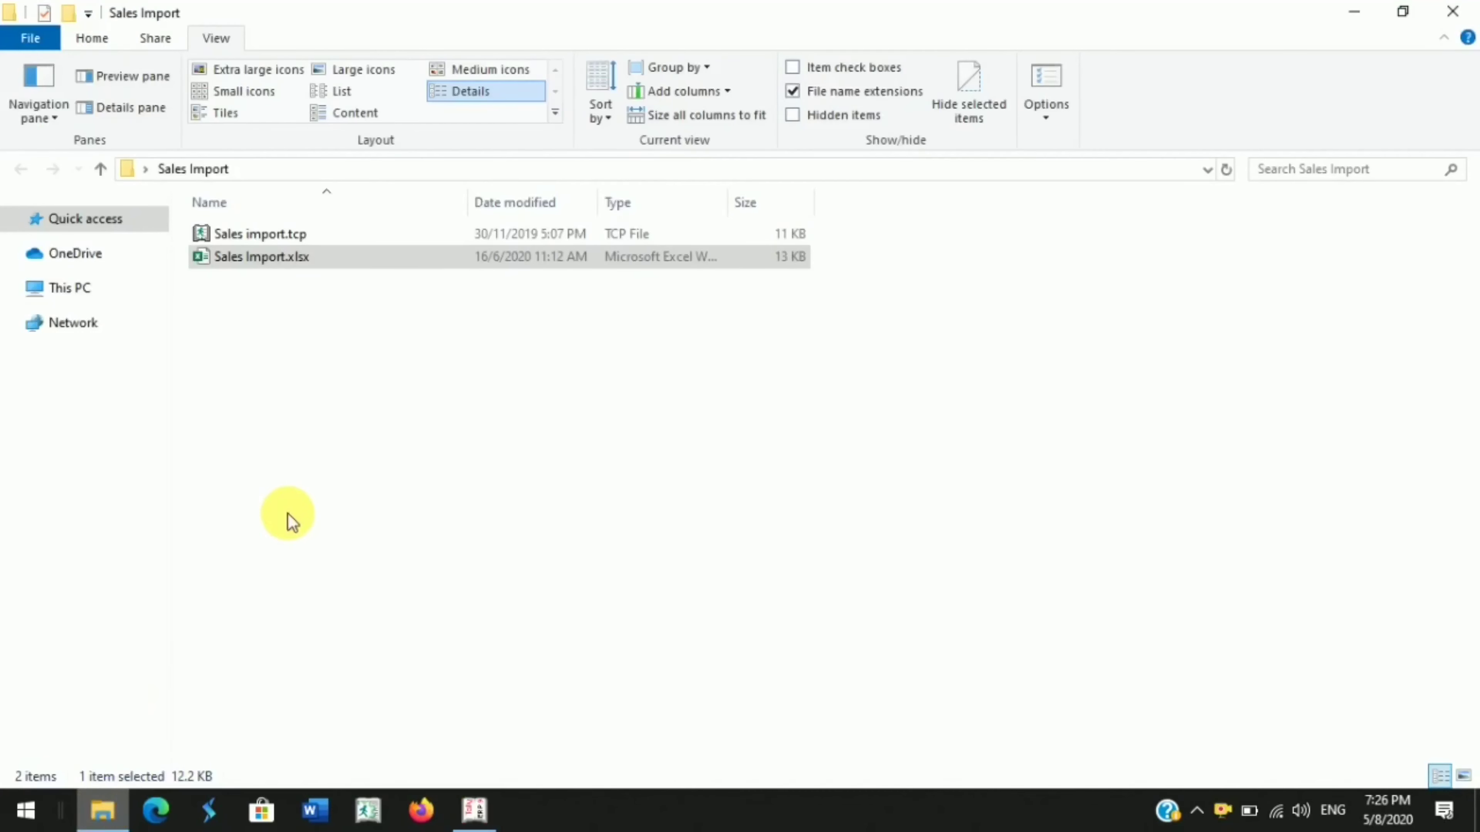
click(480, 170)
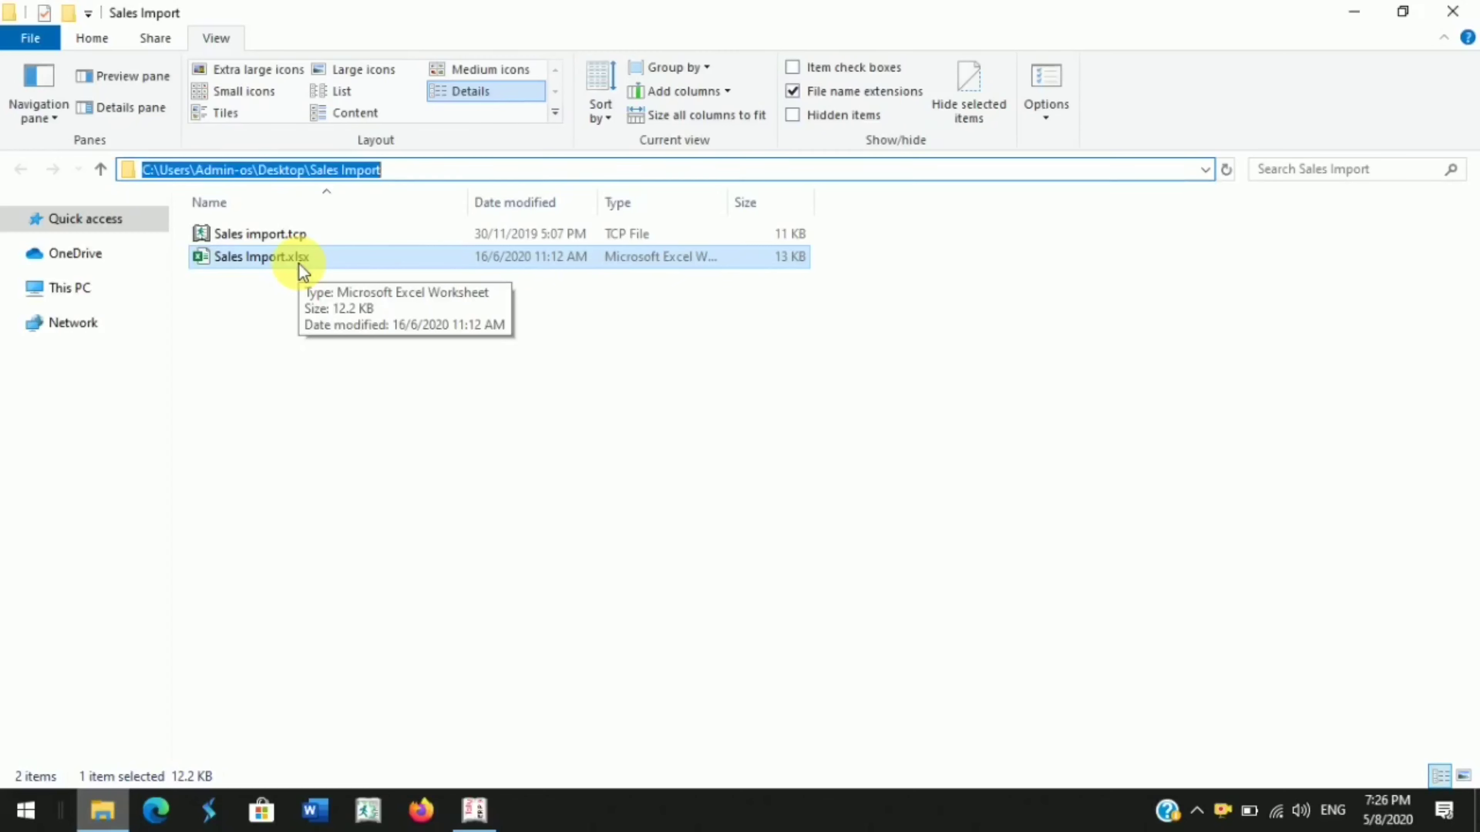
click(245, 169)
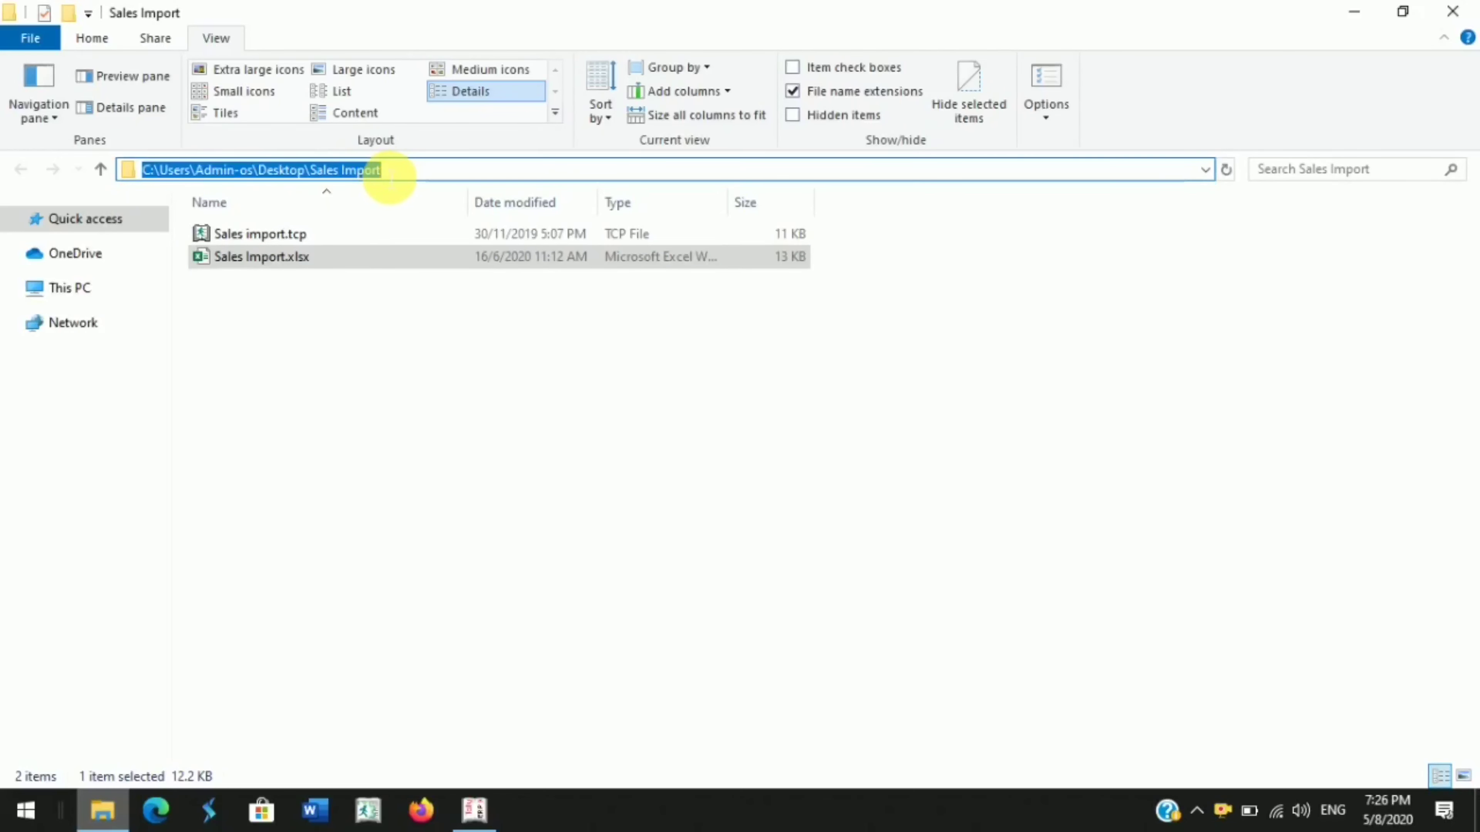
right_click(381, 169)
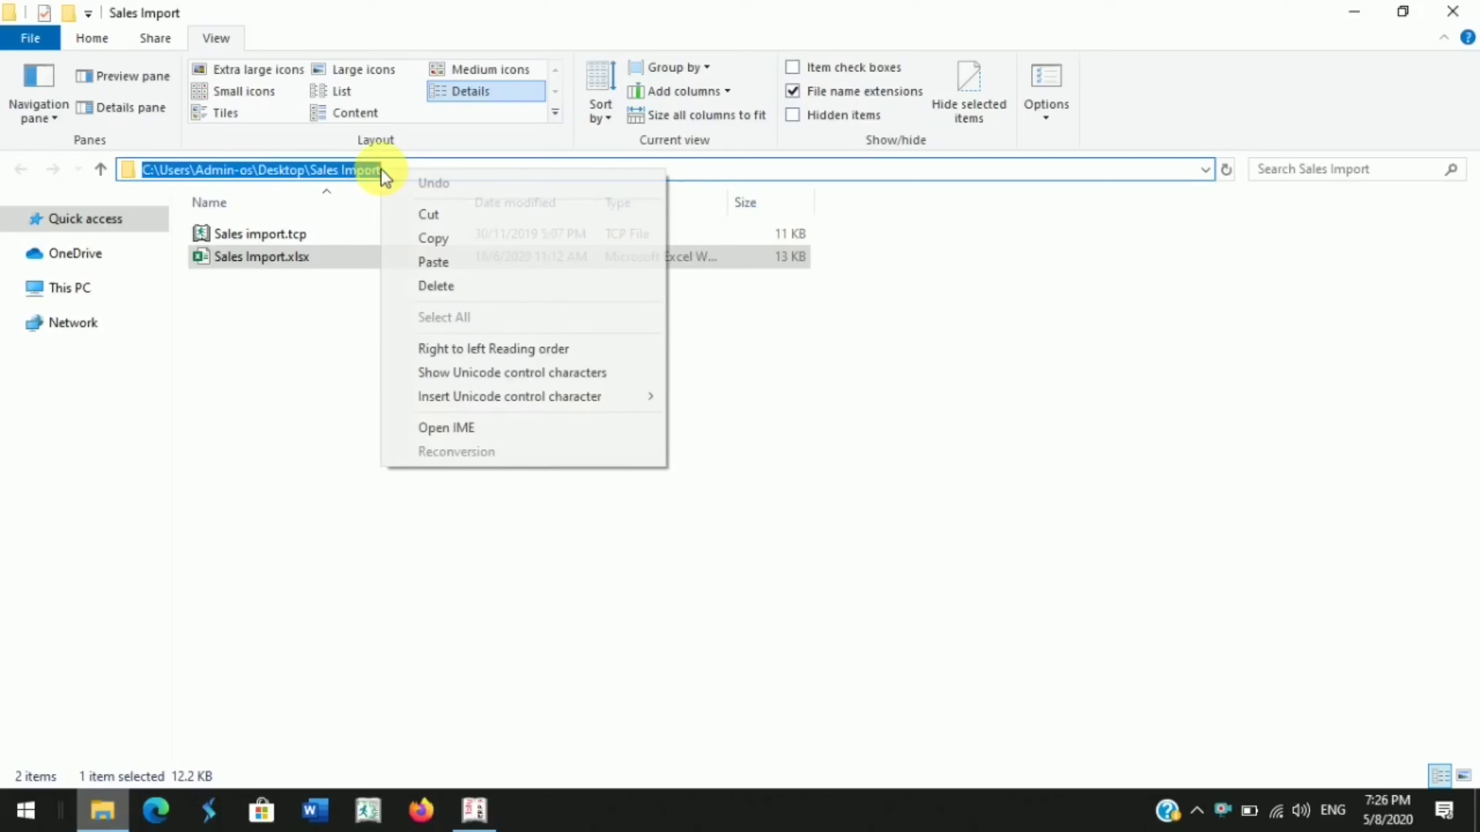
click(410, 237)
- Return to Tally.ERP 9, set the sales import file location to C:\Users\Admin-os\Desktop\Sales Import, and accept the setup
click(473, 812)
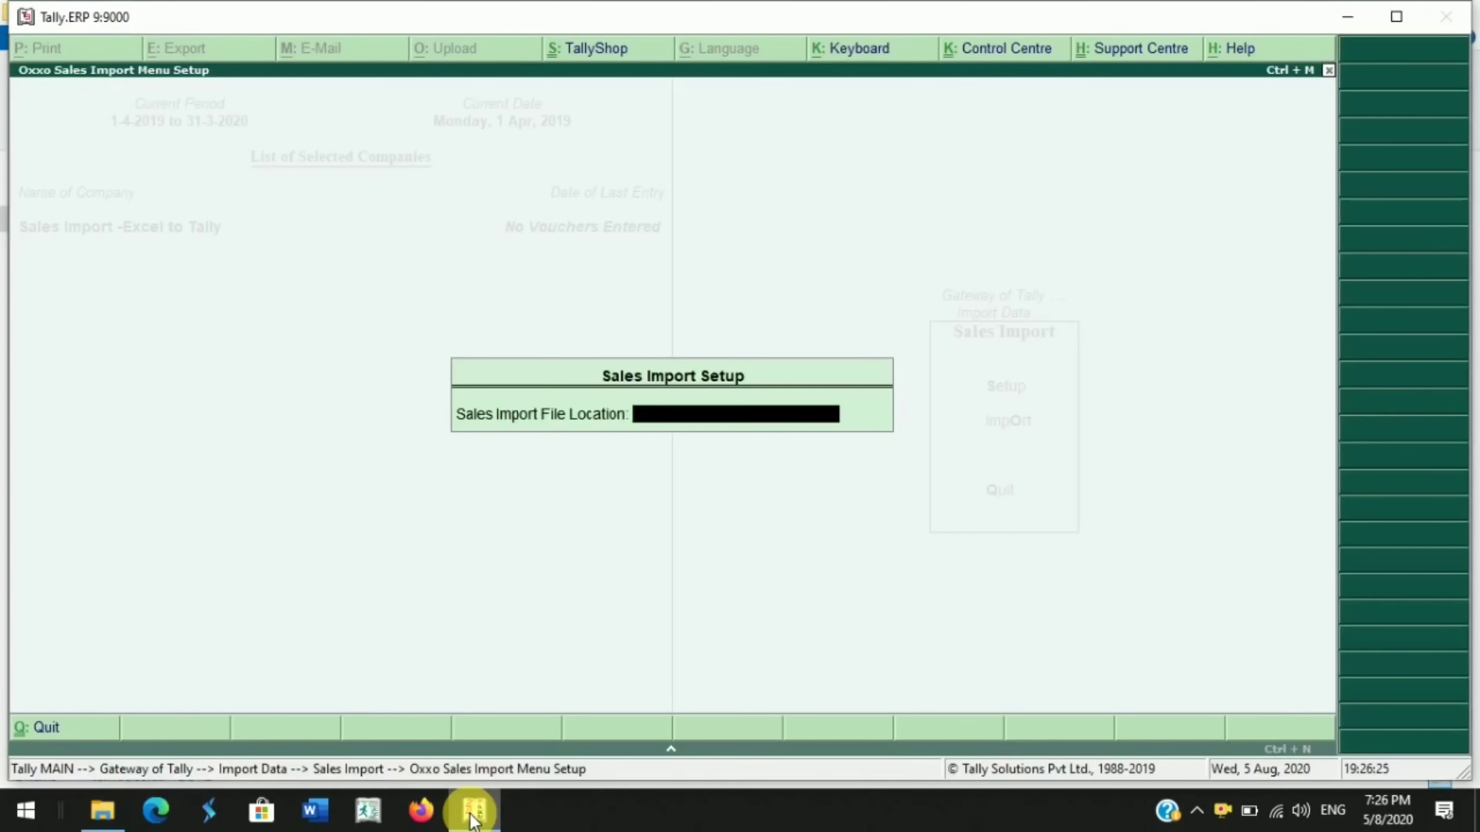
key(ctrl+alt+v)
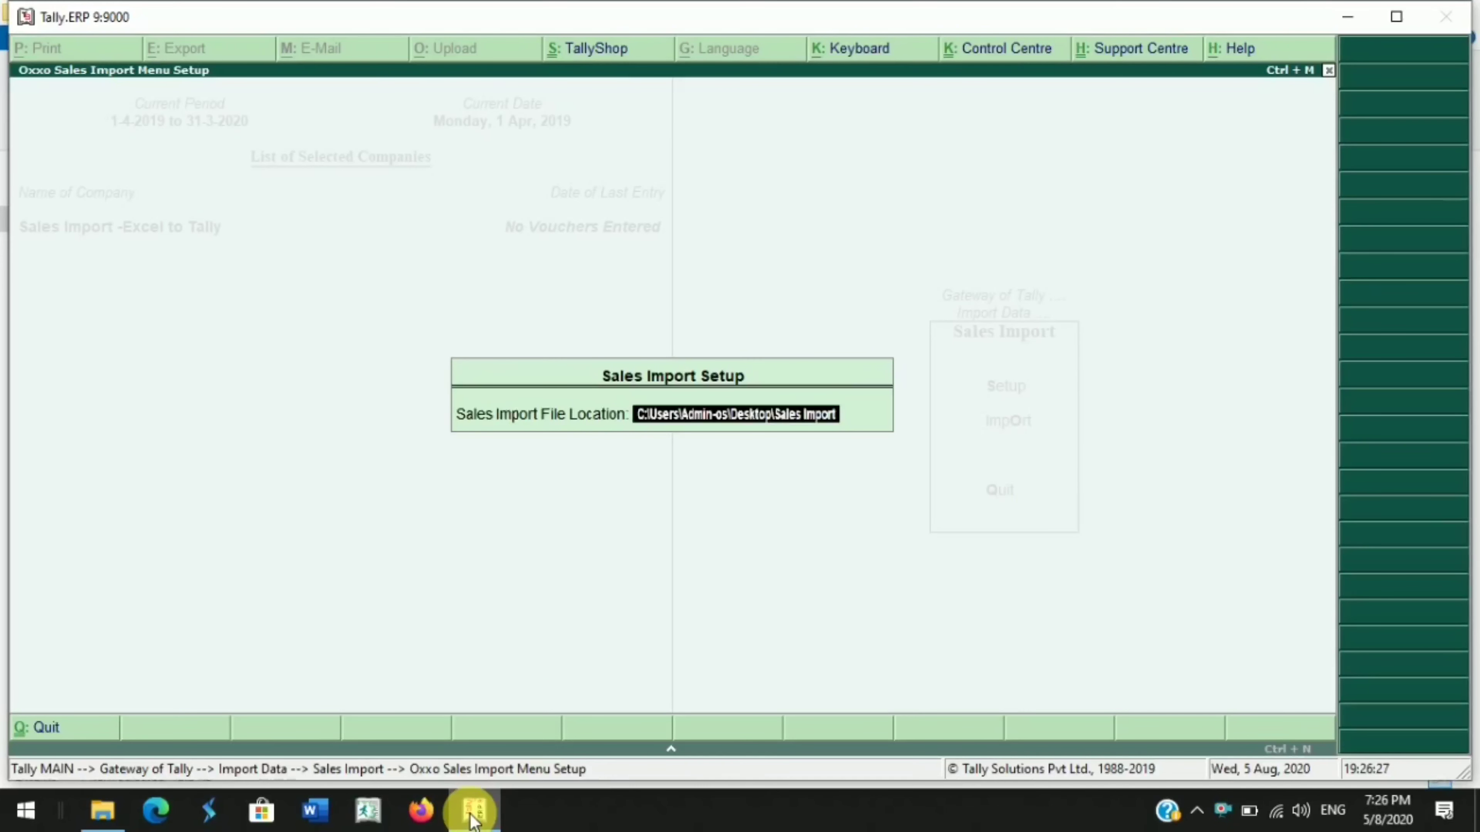
key(Return)
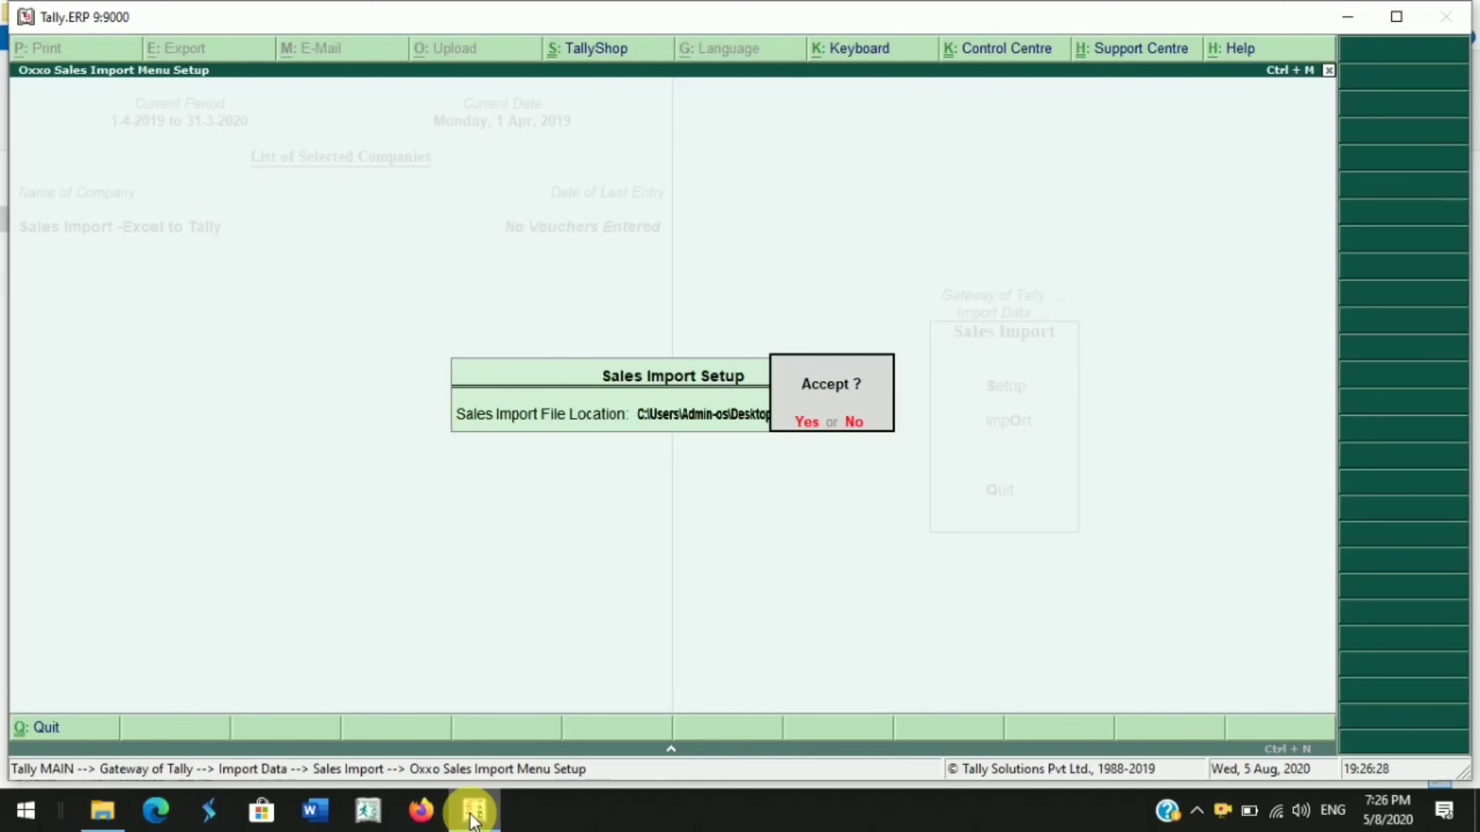
key(Return)
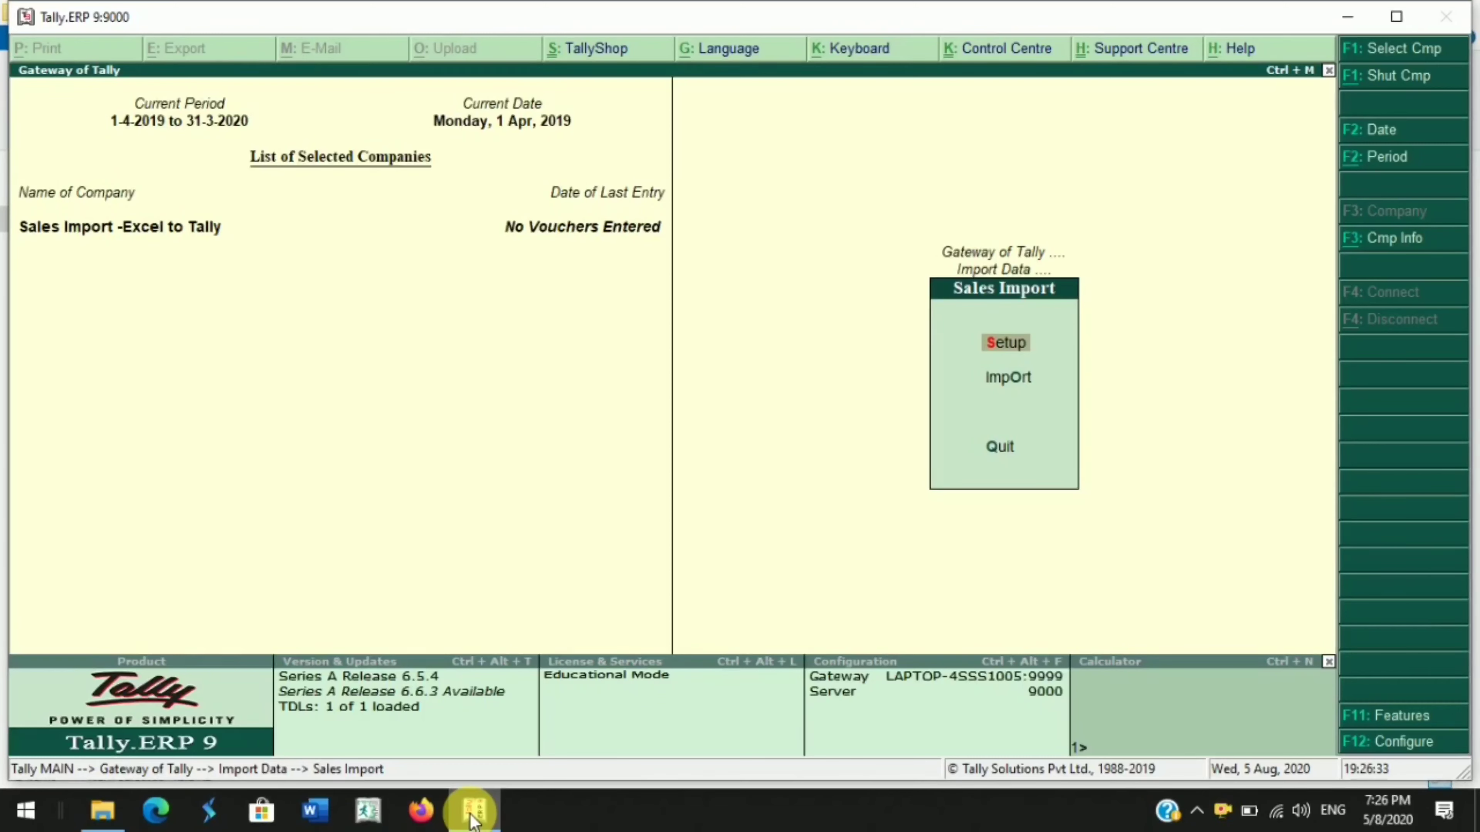
key(Down)
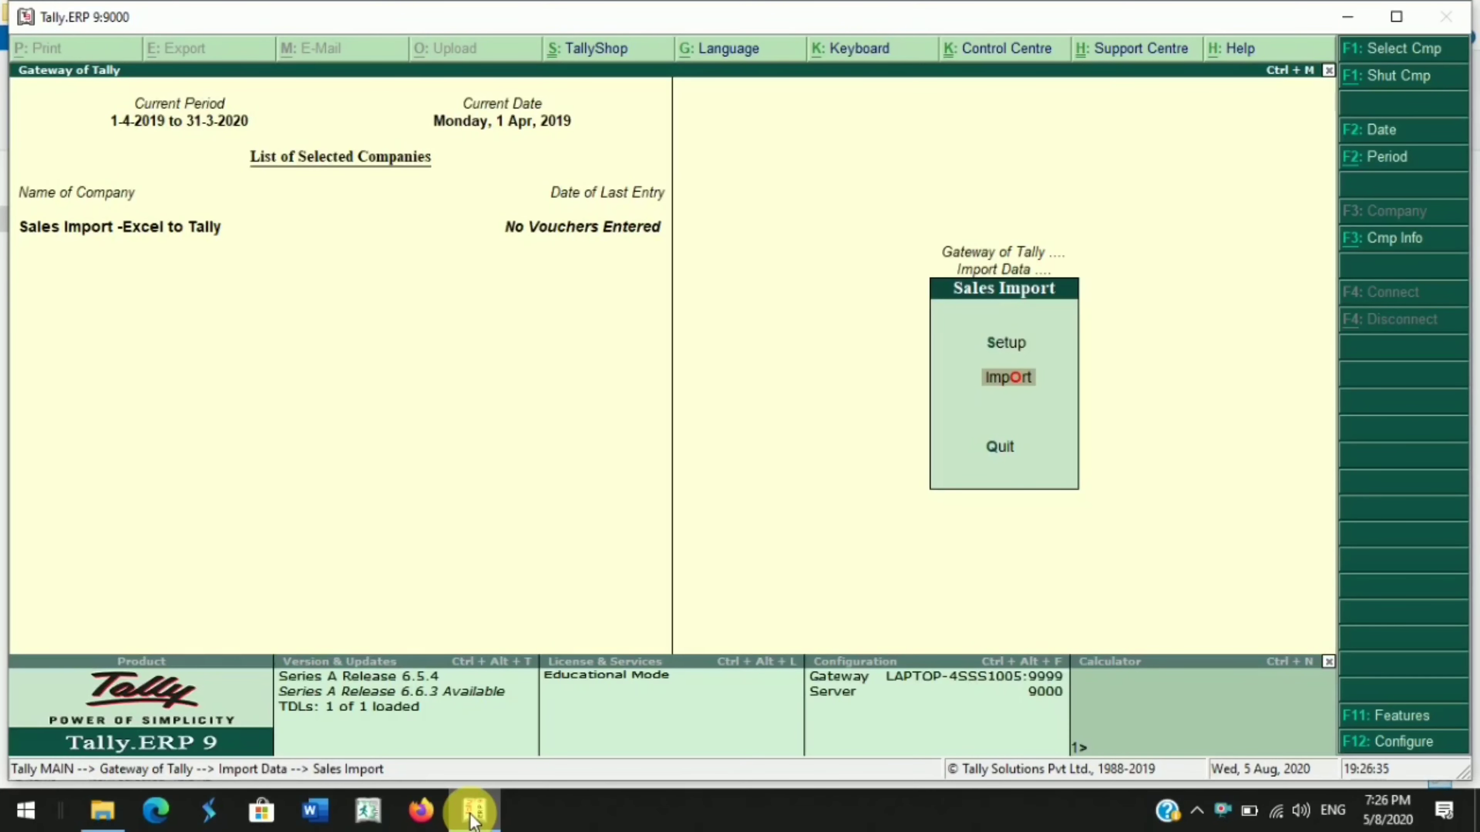
key(Return)
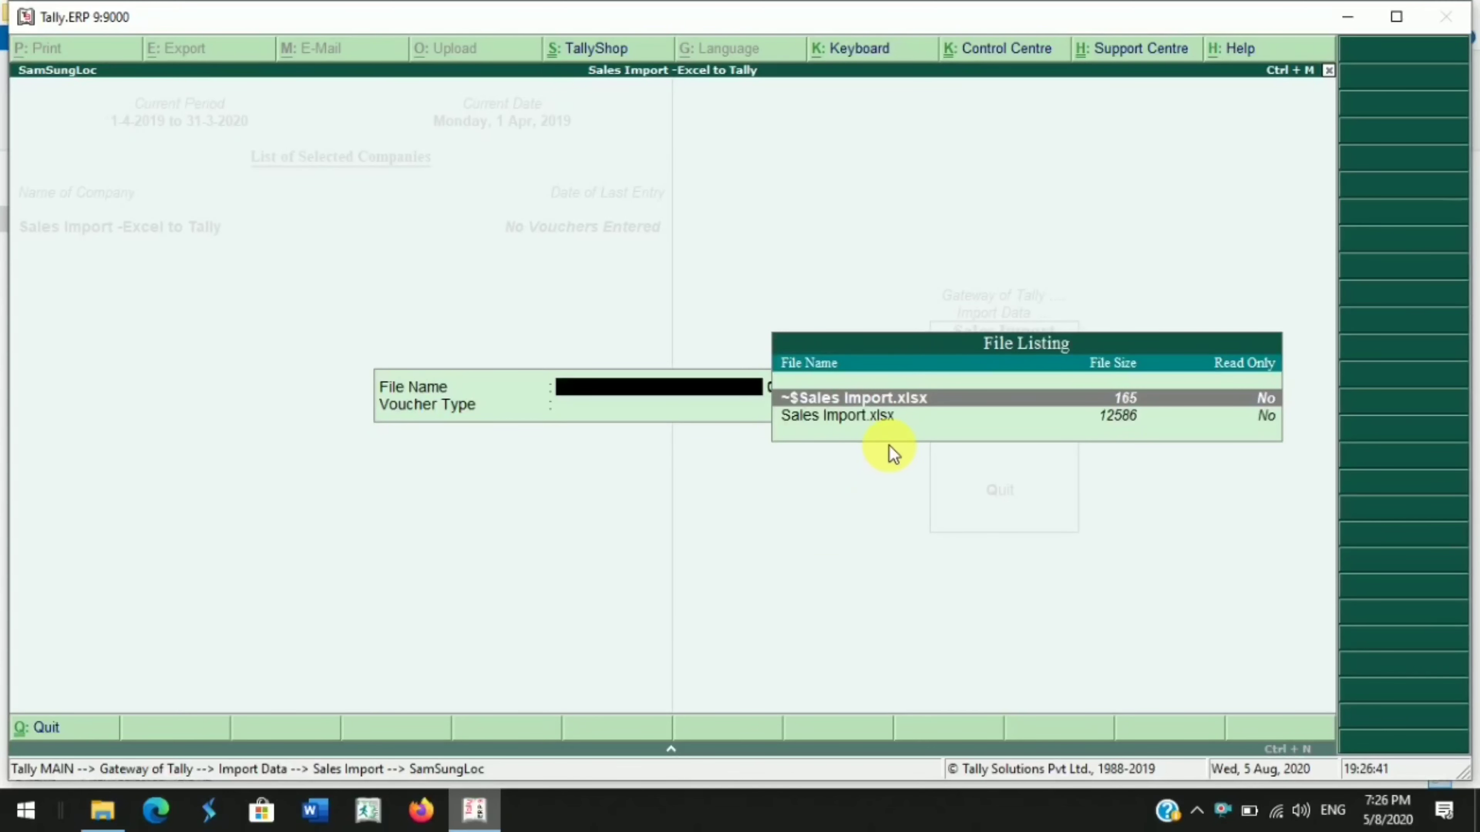
key(Down)
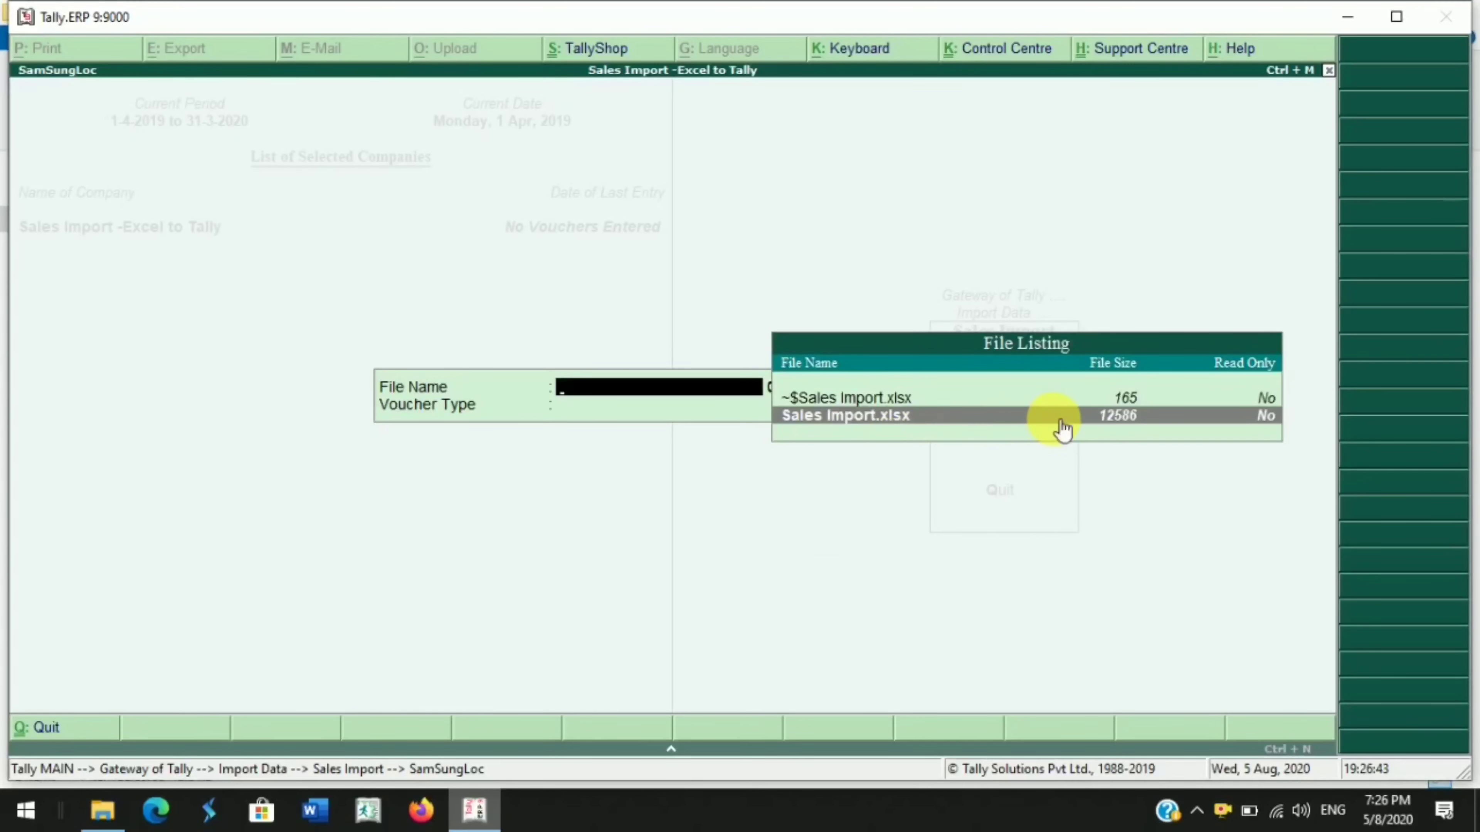
click(875, 421)
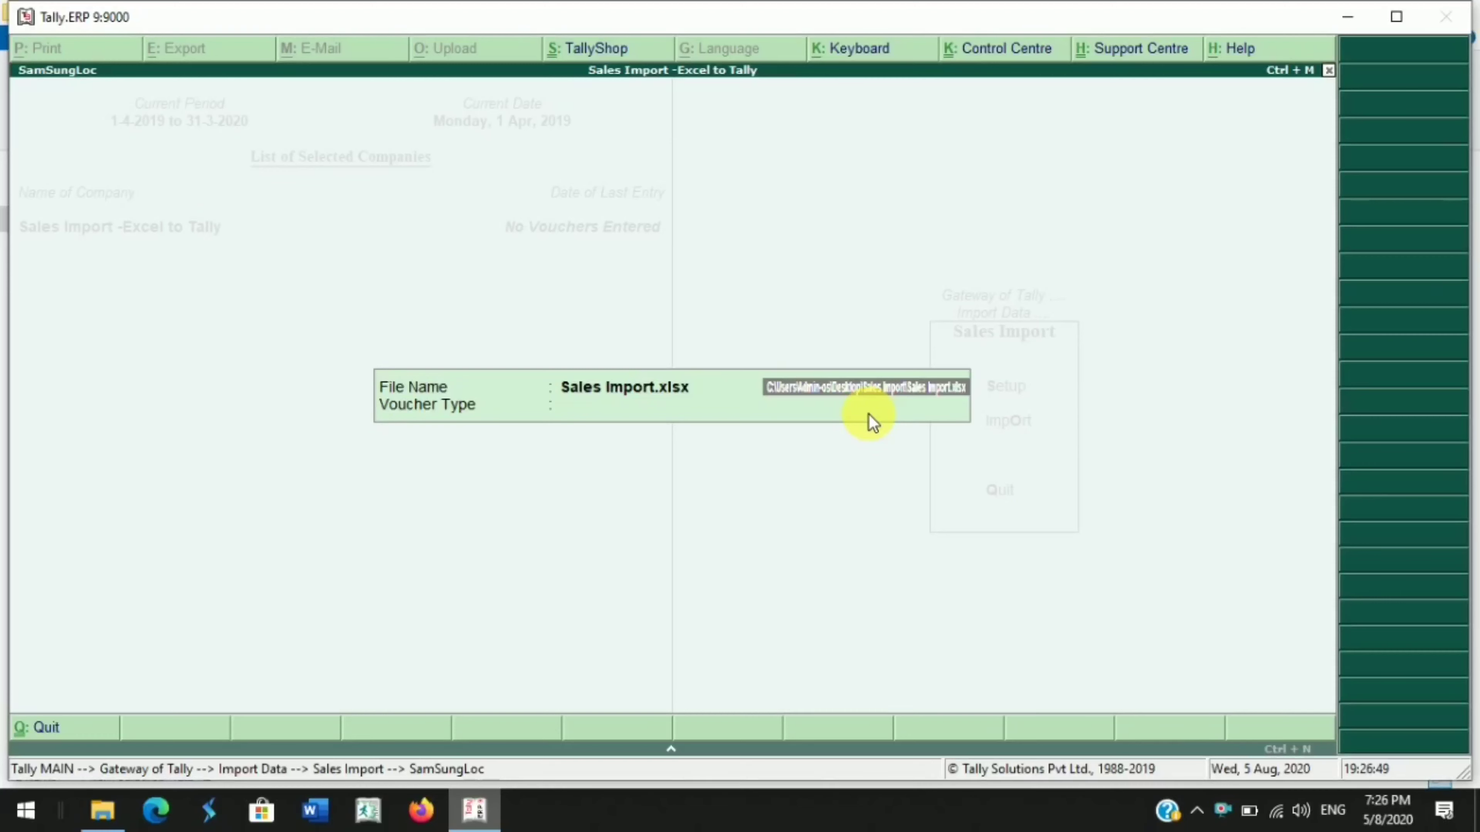
key(Return)
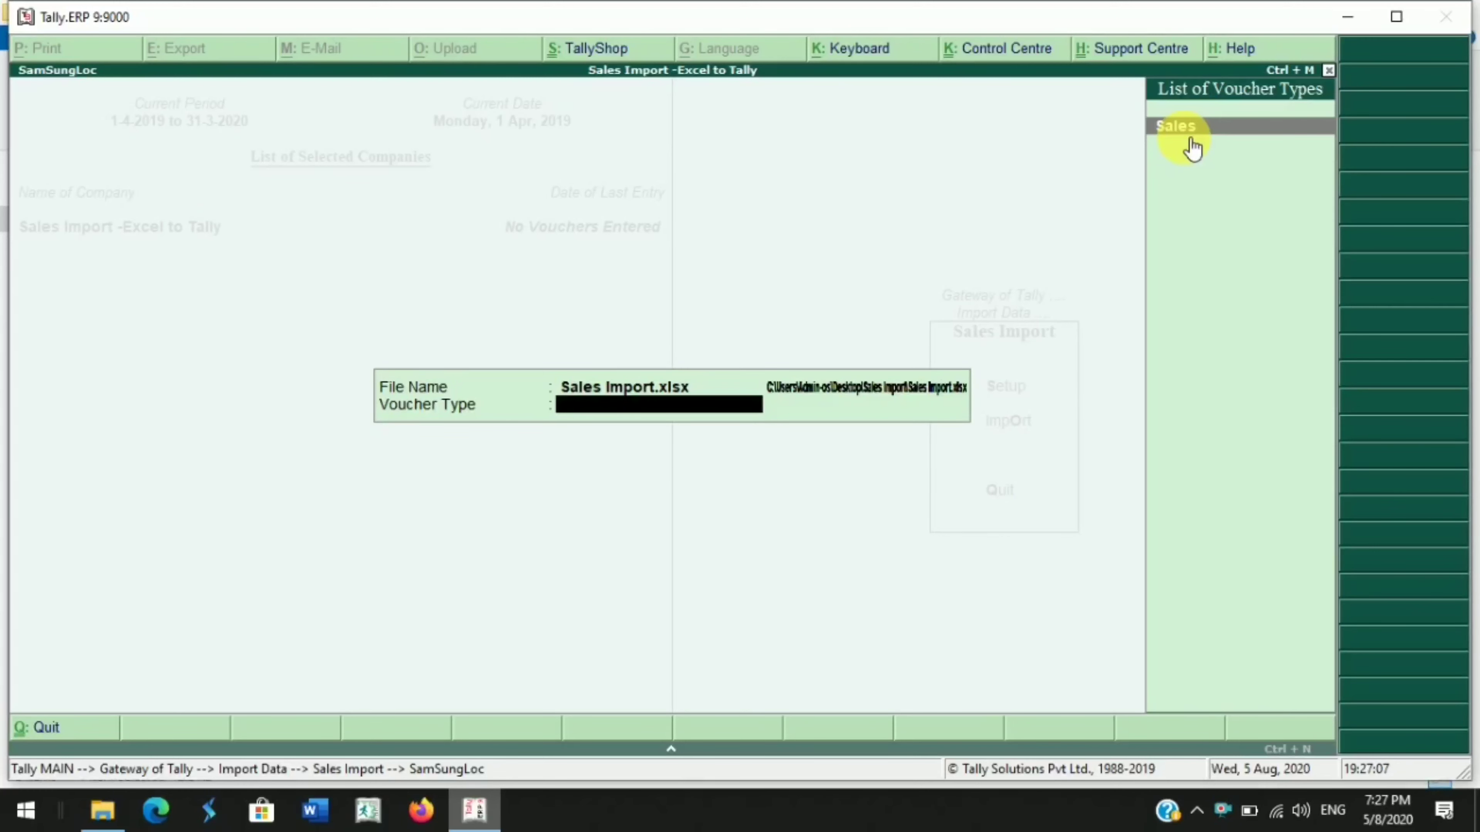
key(Escape)
key(Escape)
key(Escape)
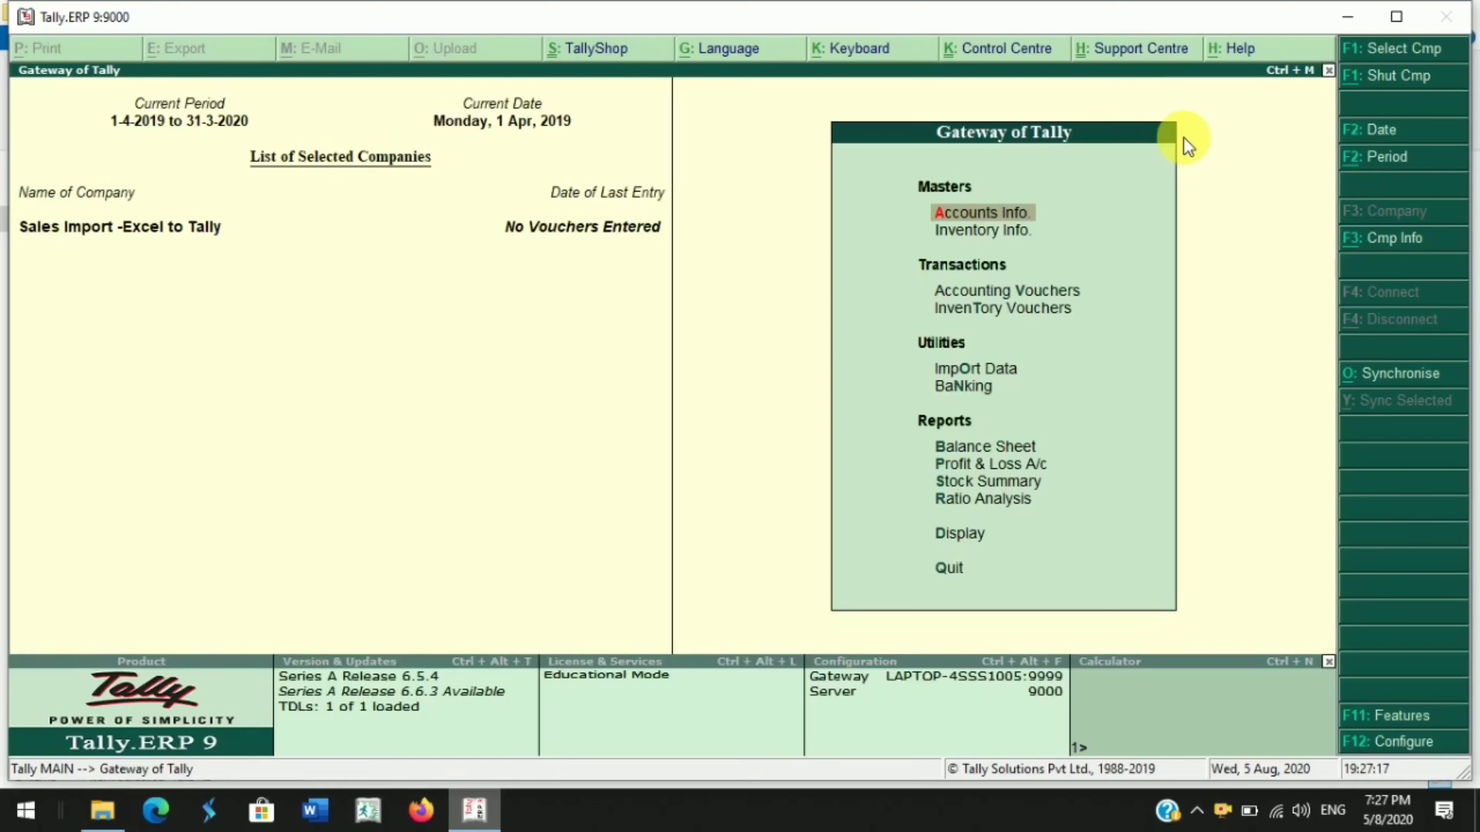
- Open the Sales voucher type for alteration from the accounts masters
key(Return)
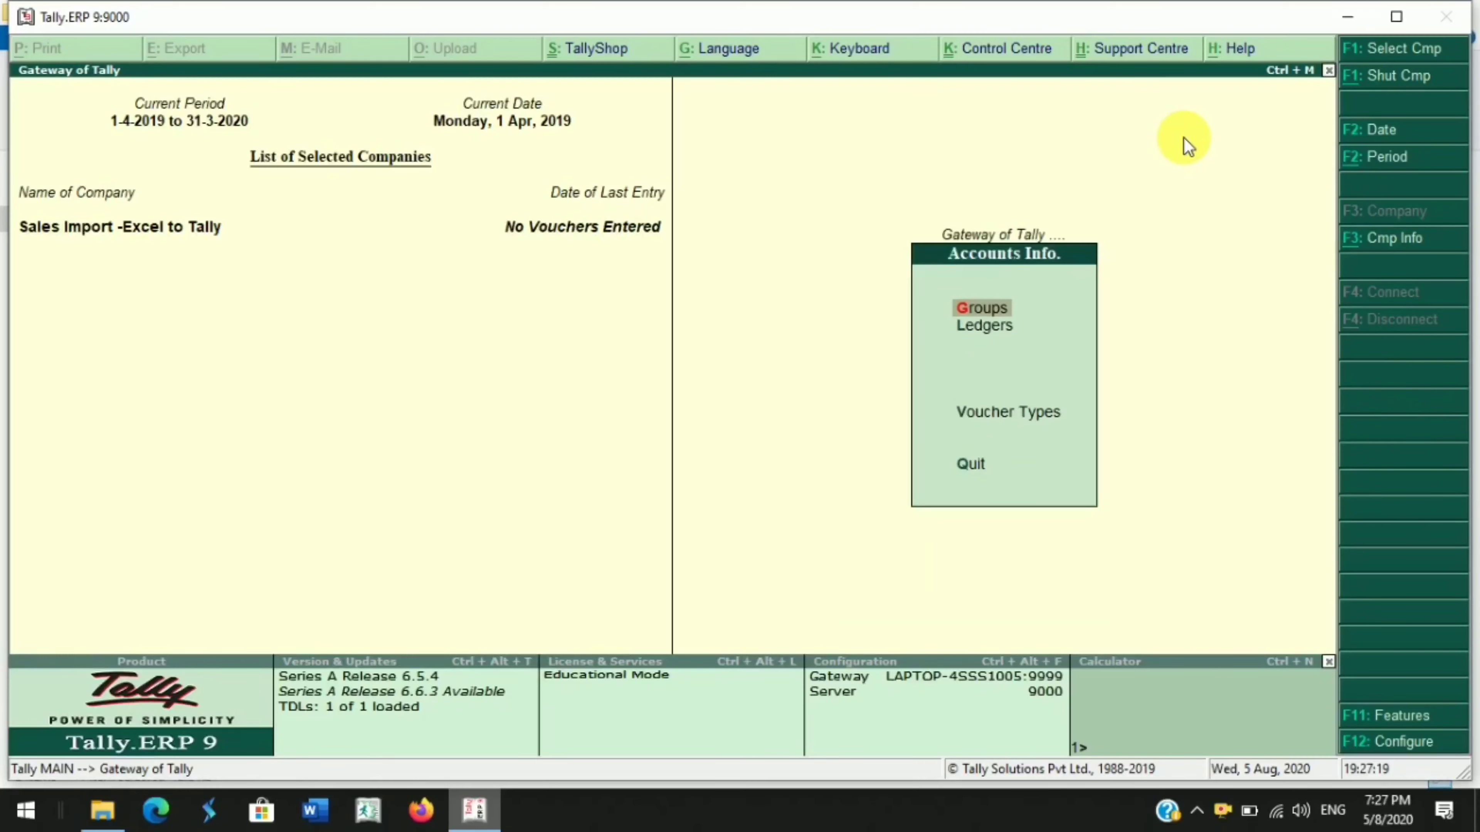
key(Down)
key(Down)
key(Return)
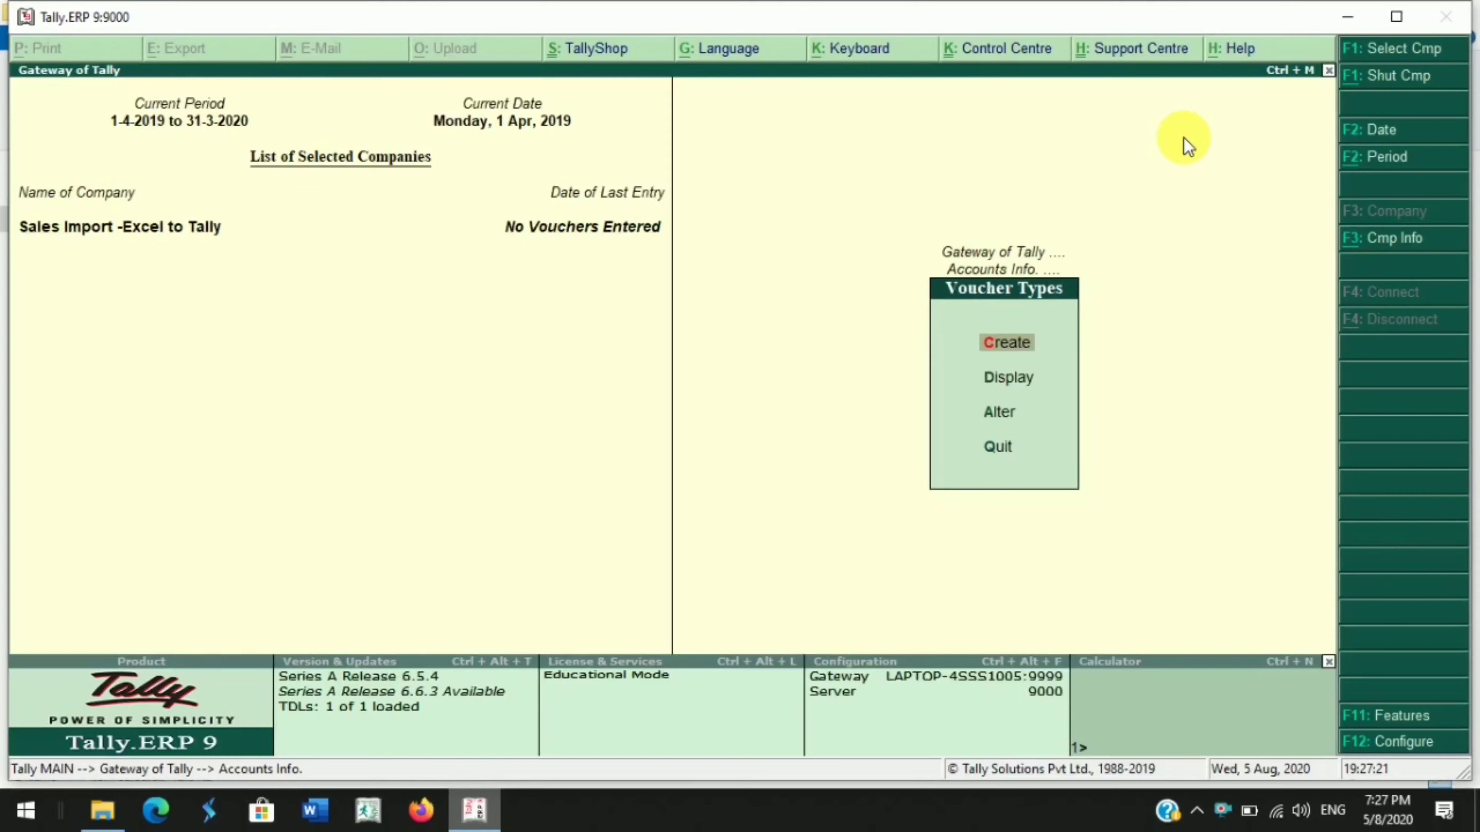
key(Down)
key(Down)
key(Return)
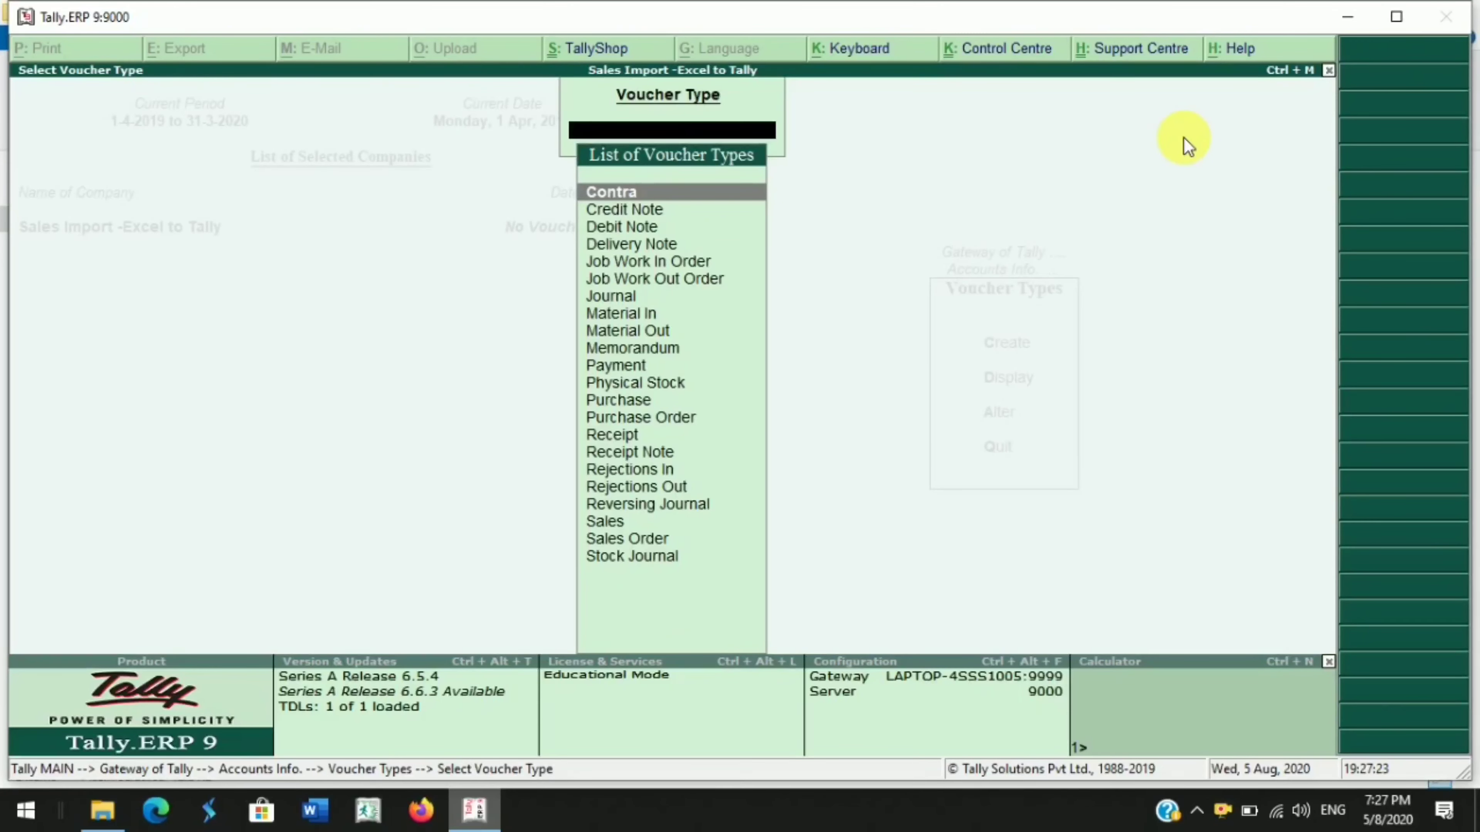
text(Sa)
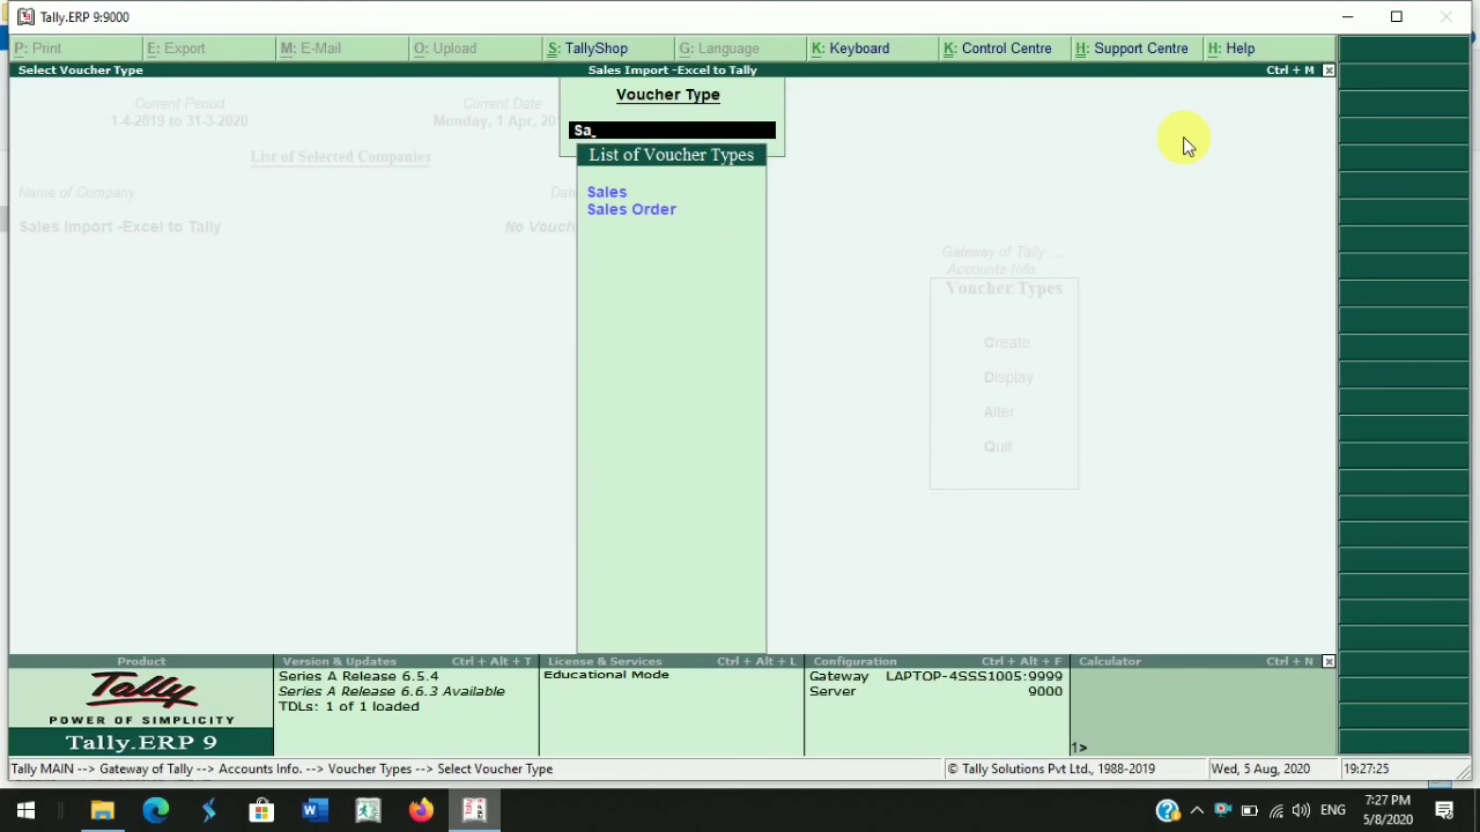
key(Return)
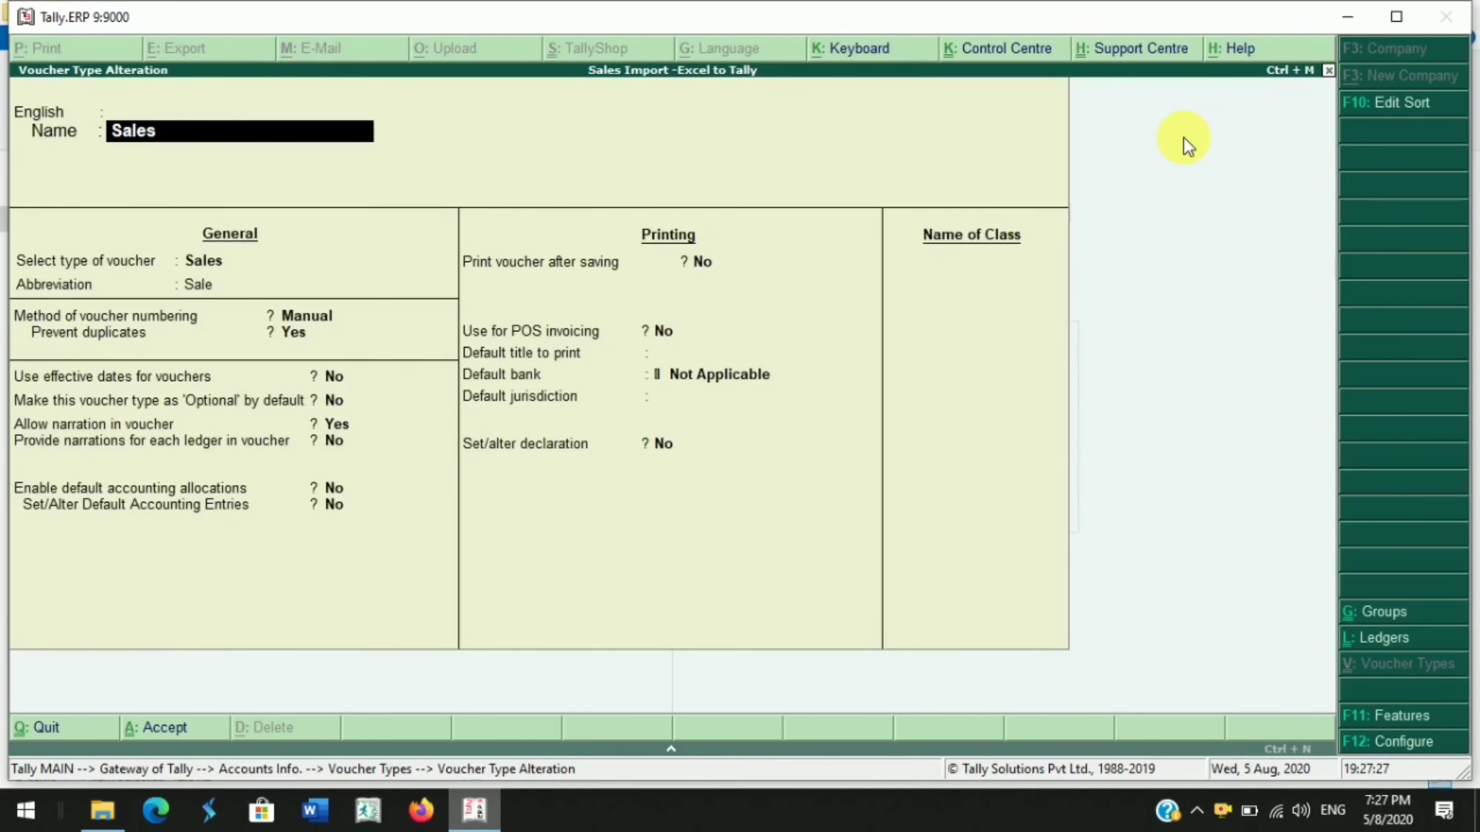
- Accept the Sales voucher type with Manual numbering and Prevent duplicates set to Yes, and return to the Gateway of Tally
key(Return)
key(Return)
key(Return)
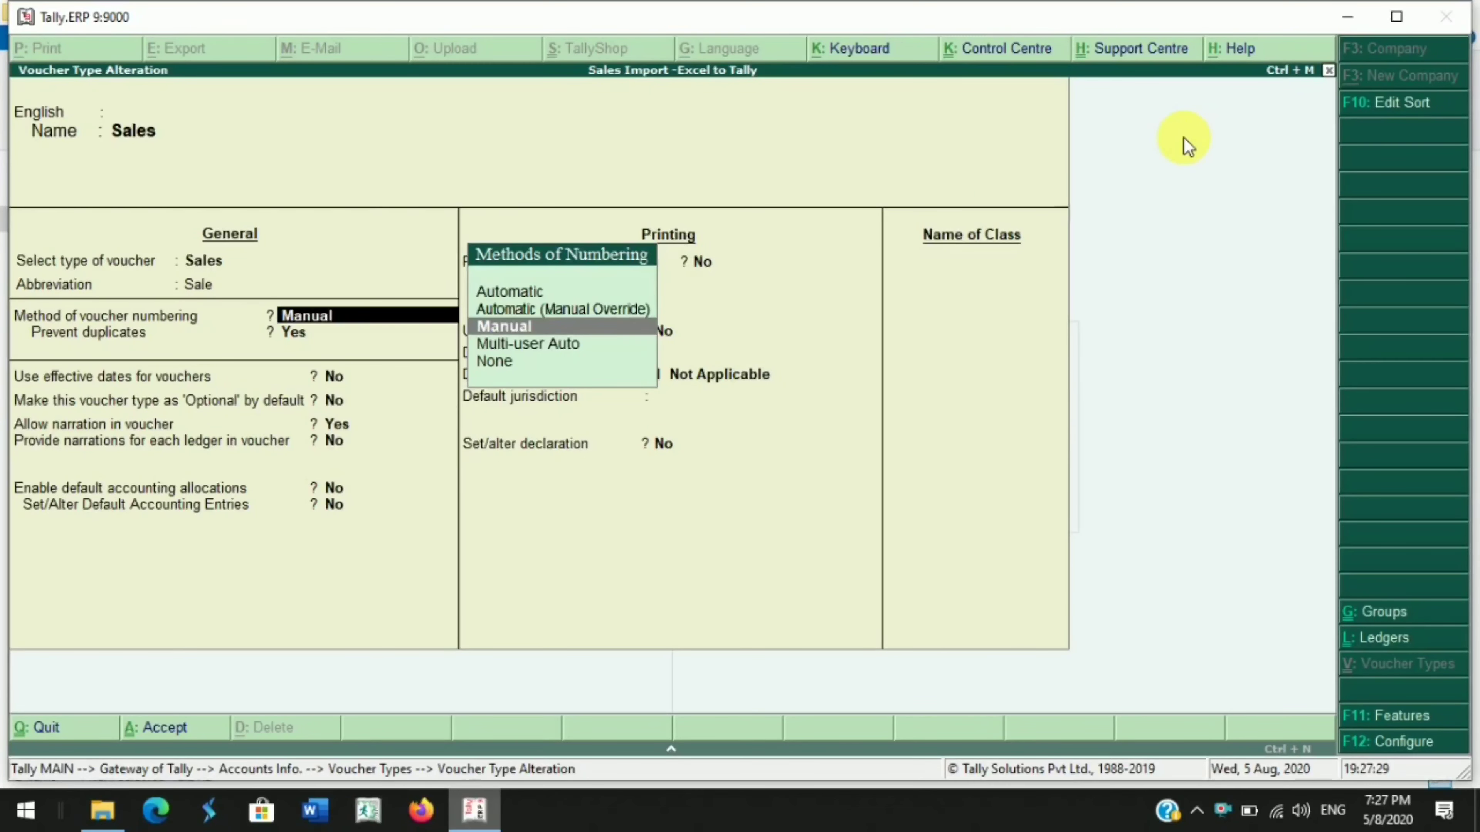
key(Return)
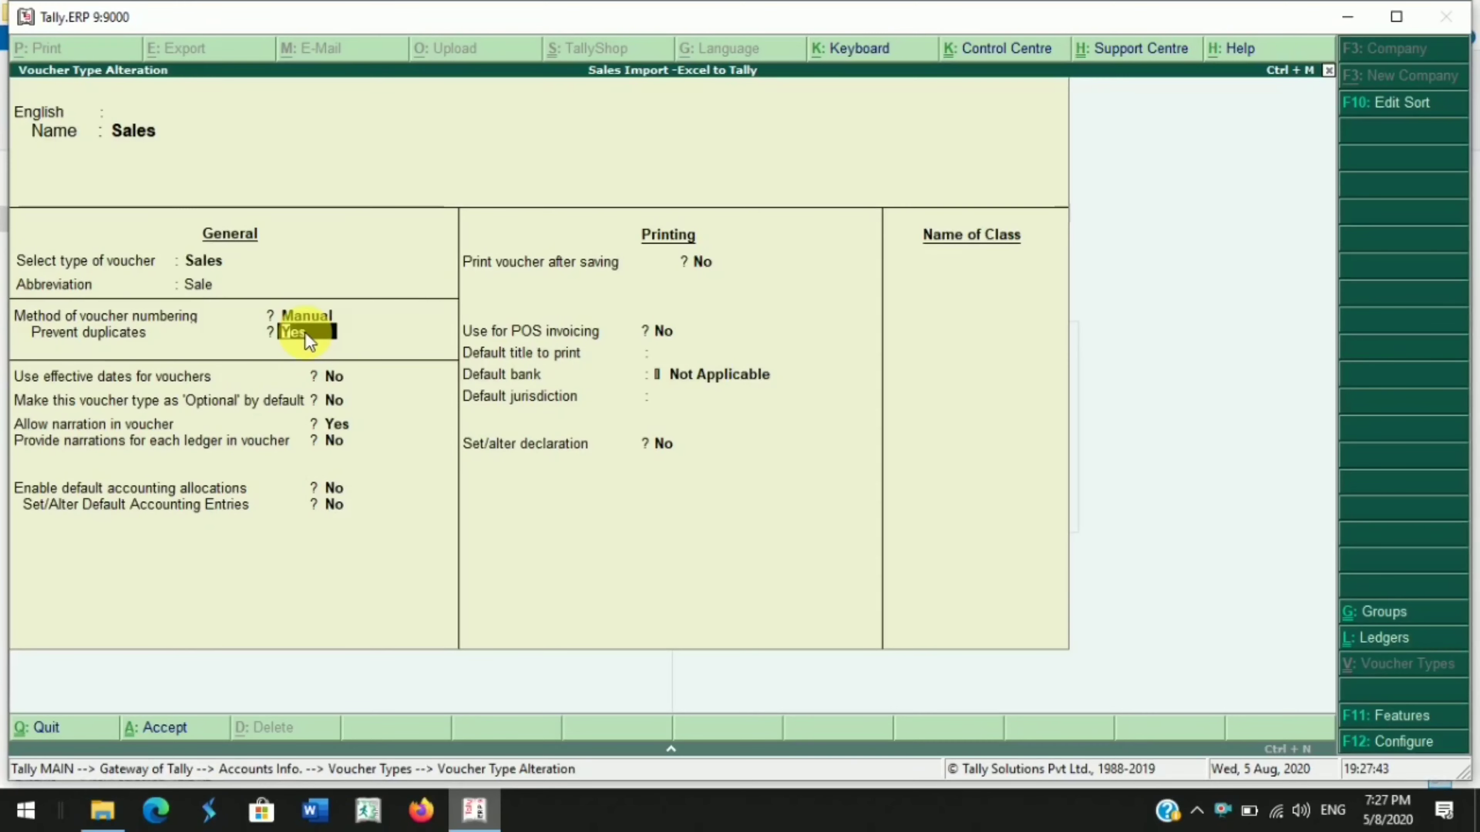
key(Return)
key(Return)
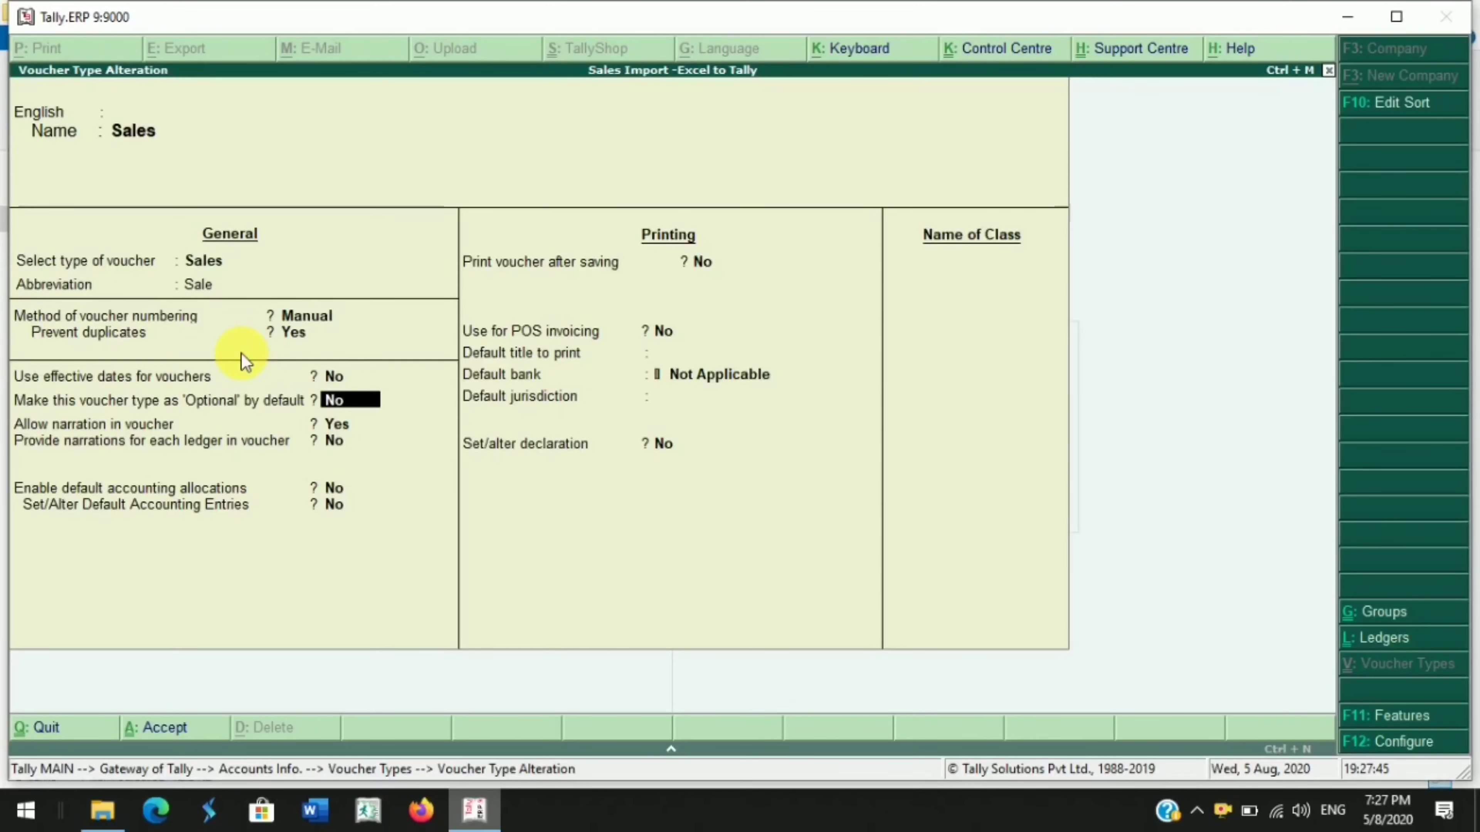
key(Return)
key(ctrl+a)
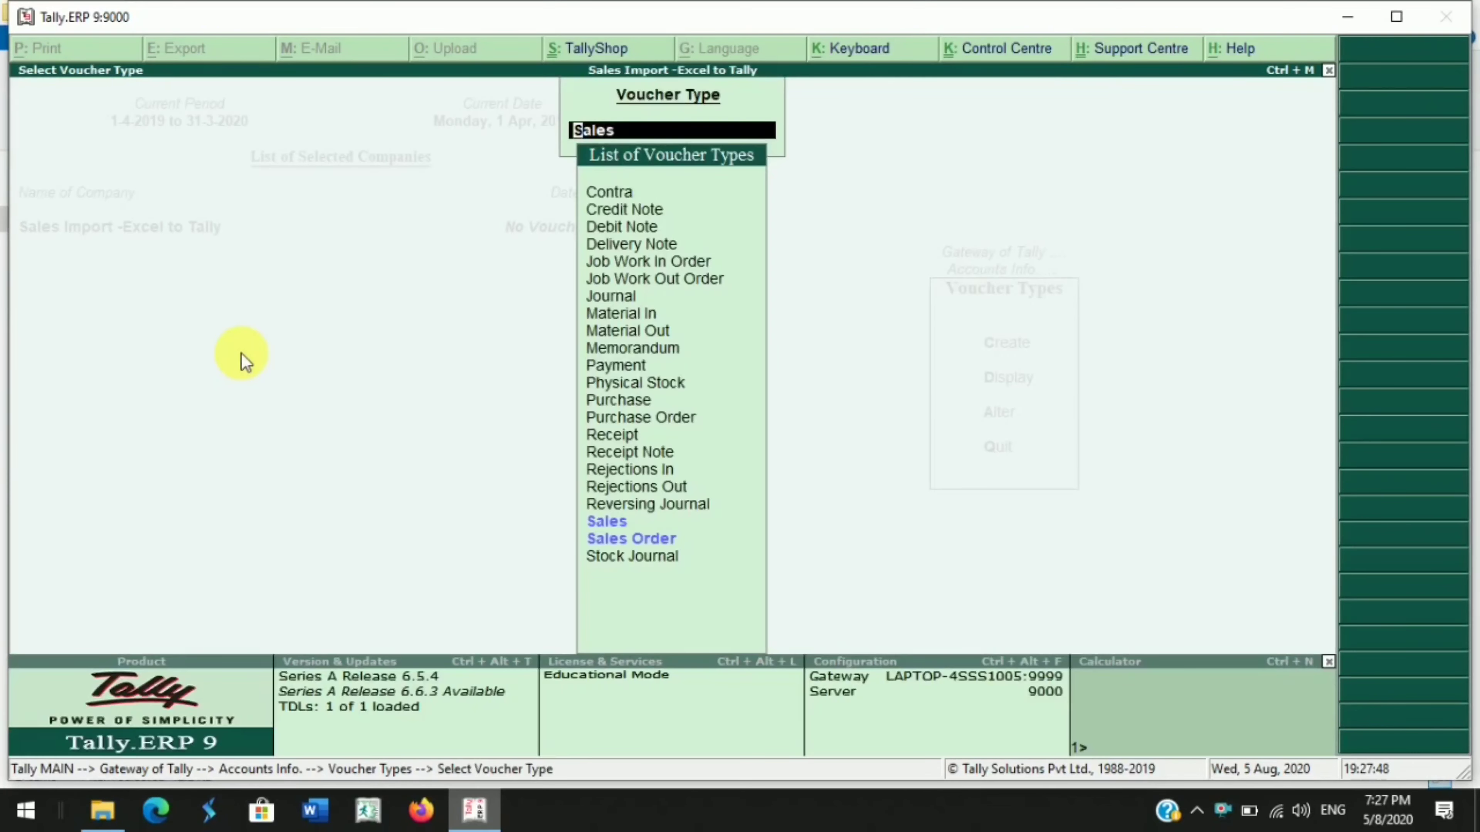
key(Escape)
key(Escape)
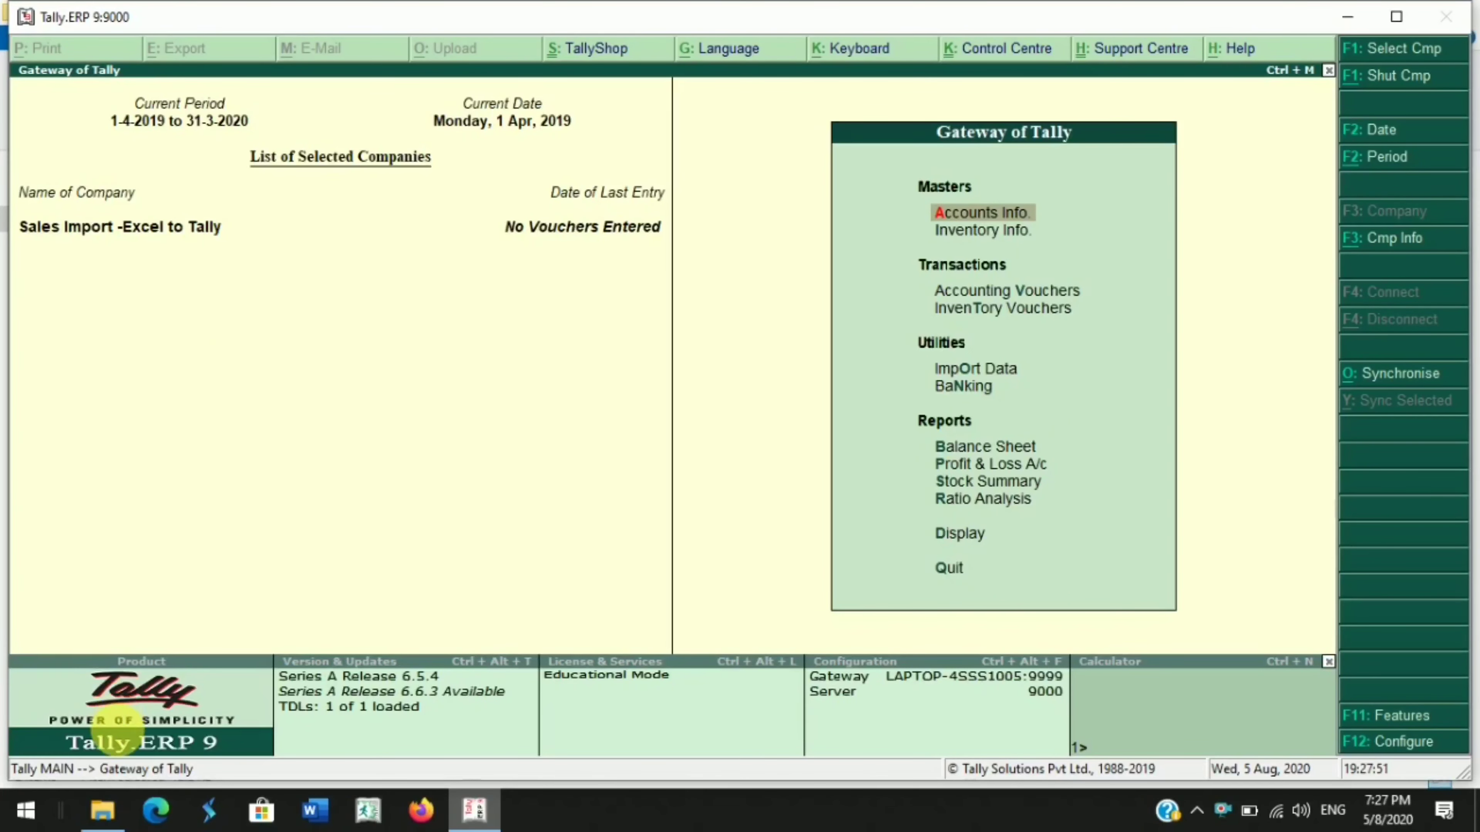
- Switch to File Explorer and open Sales Import.xlsx from the Sales Import folder in Excel
click(102, 811)
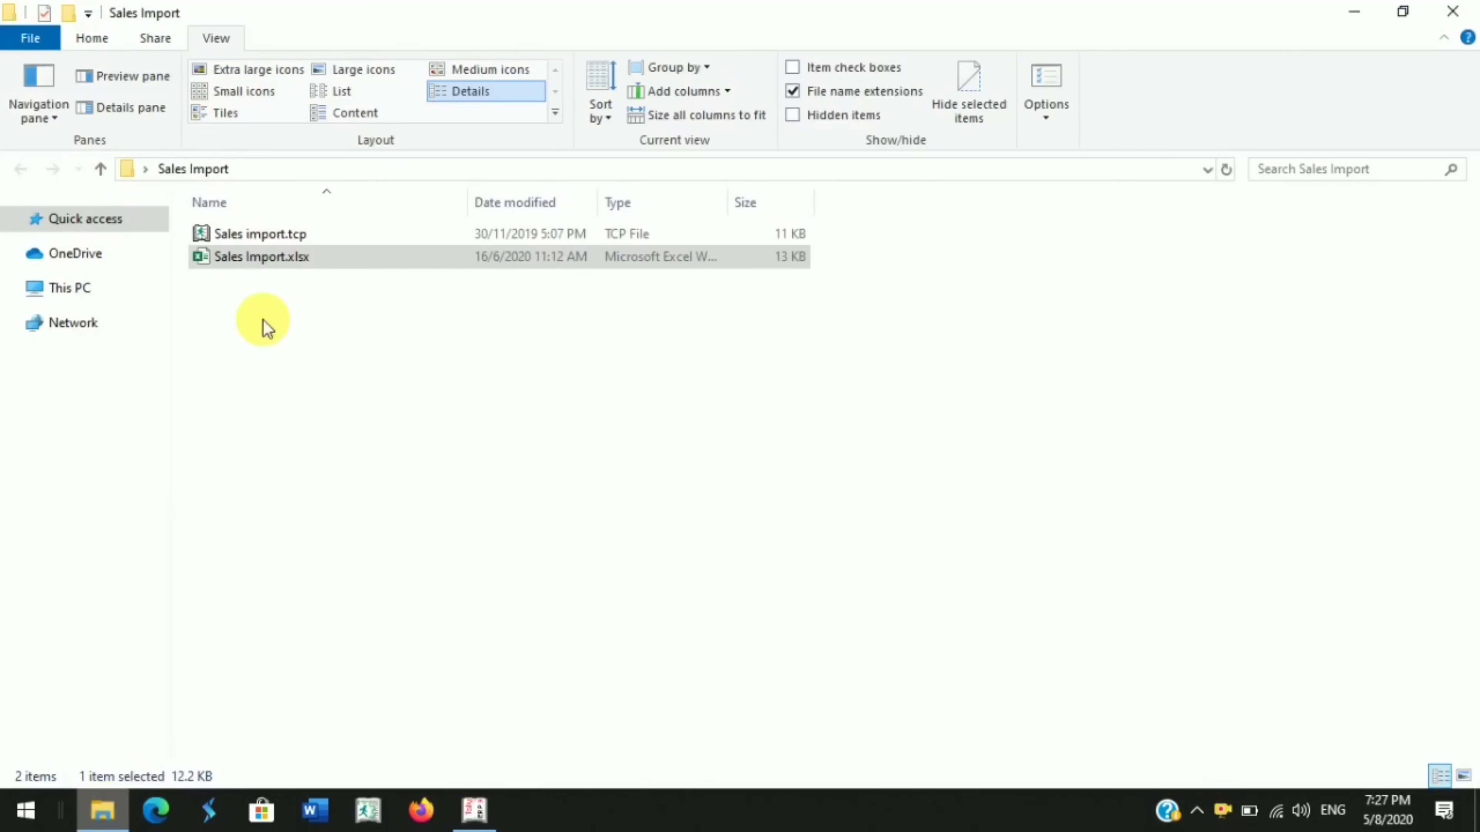
double_click(269, 260)
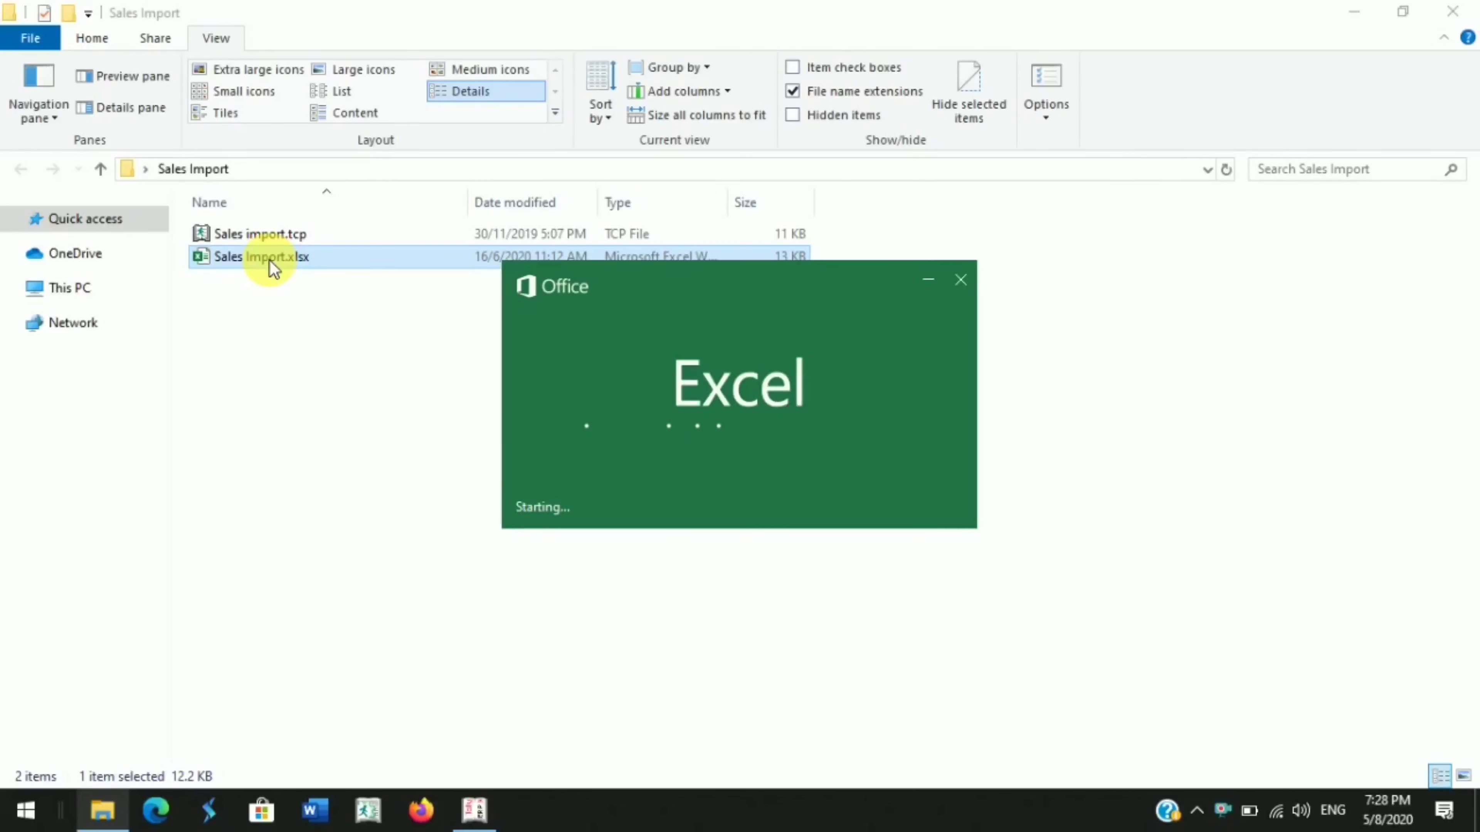
- Examine the Invoice Date and Order No entries in rows 3 to 7 of Sheet1
key(Left)
key(Left)
key(Left)
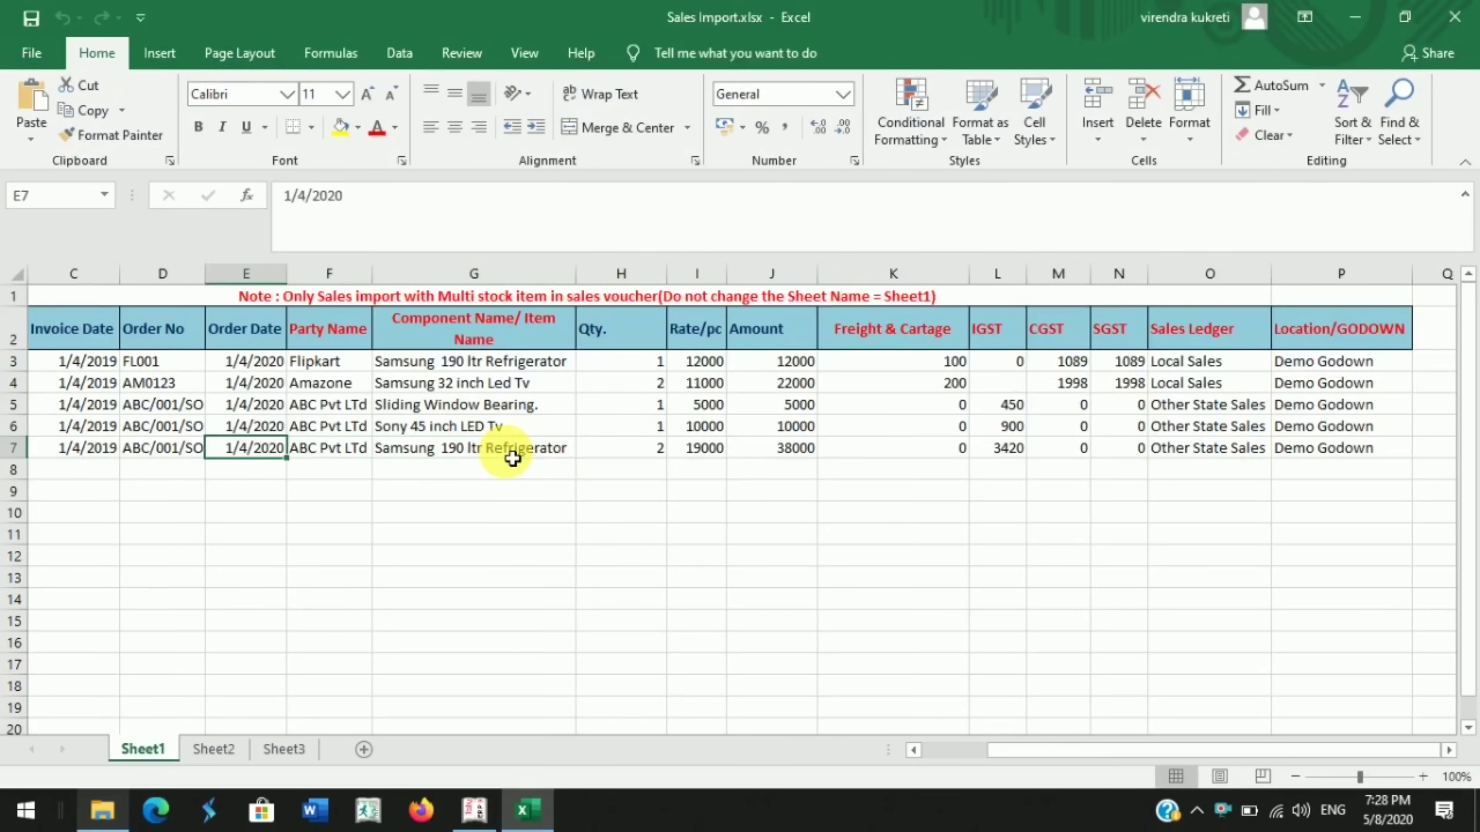
key(Left)
key(Up)
key(Up)
key(Up)
key(Up)
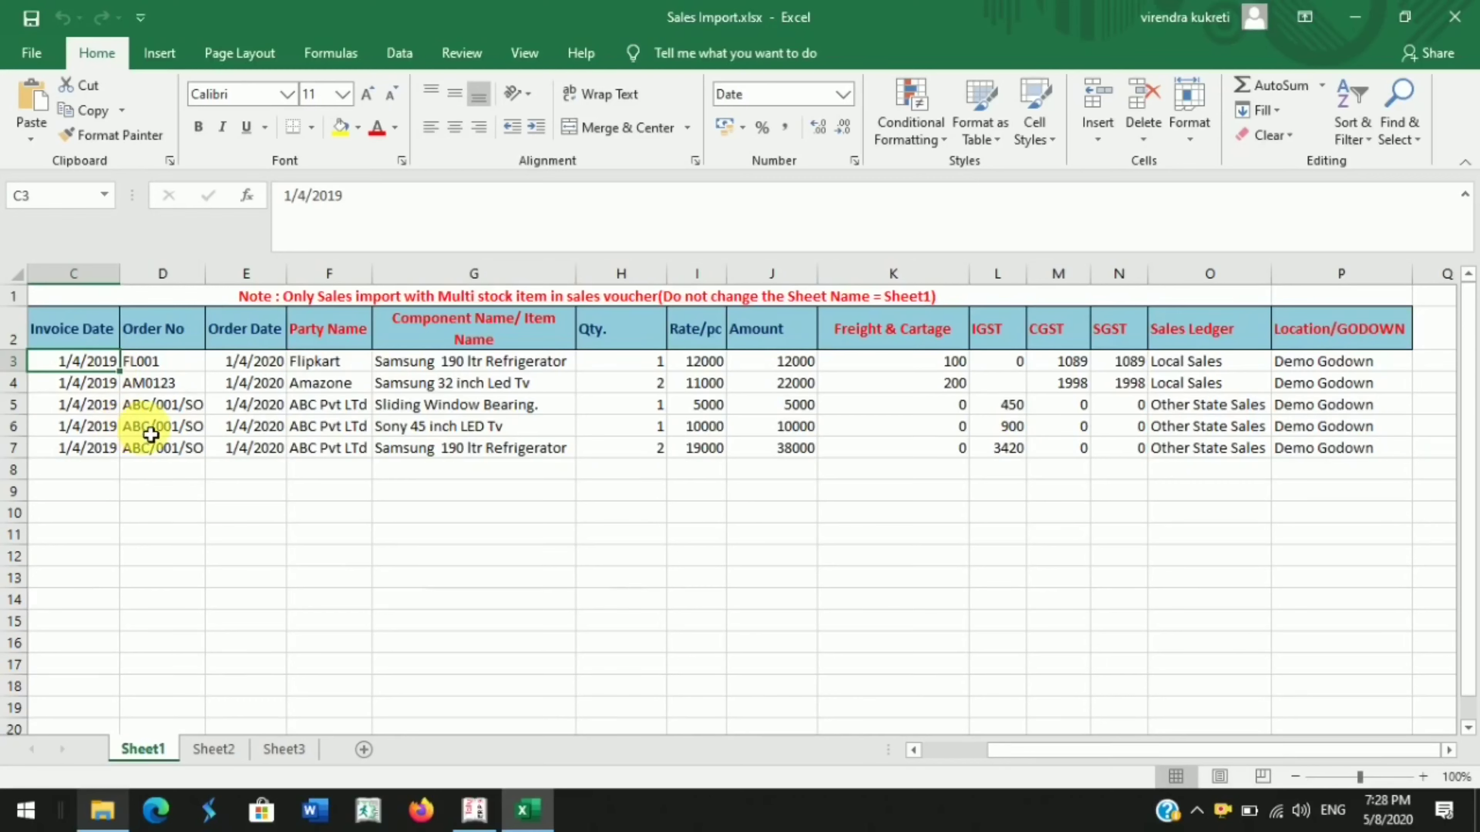
key(Down)
key(Down)
key(Down)
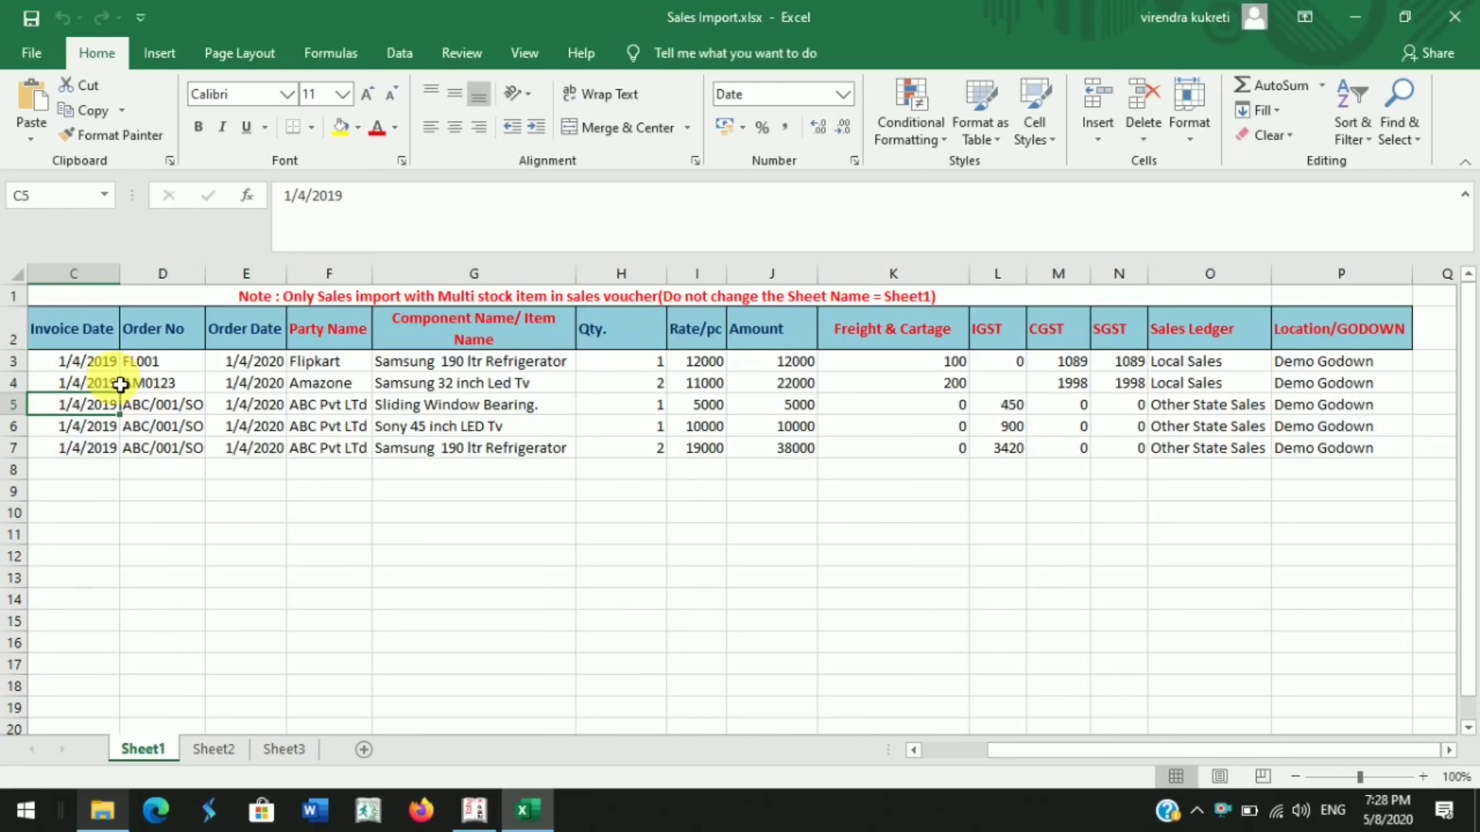
key(Down)
key(Right)
key(Up)
key(Up)
key(Up)
key(Up)
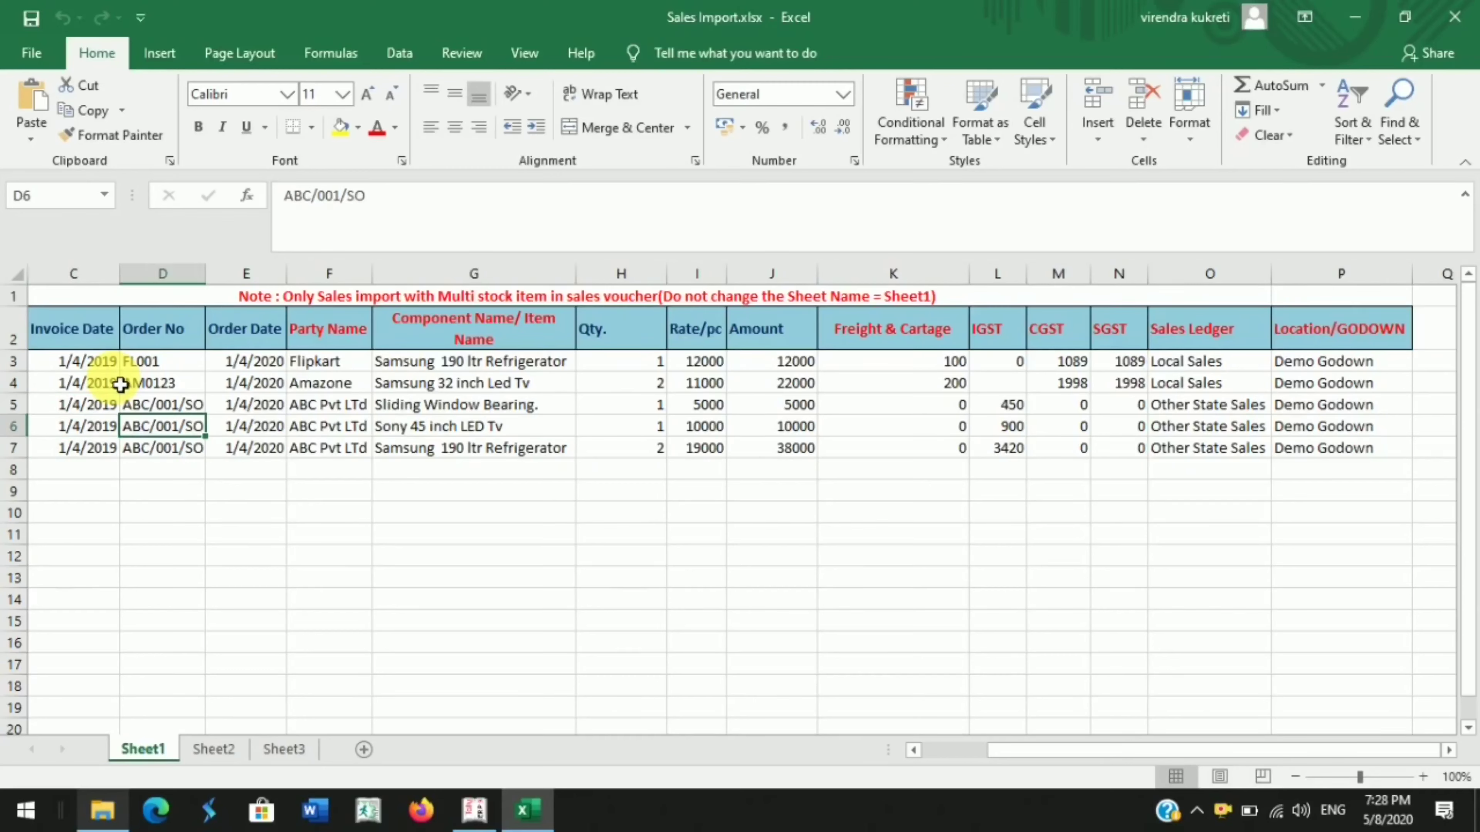
key(Left)
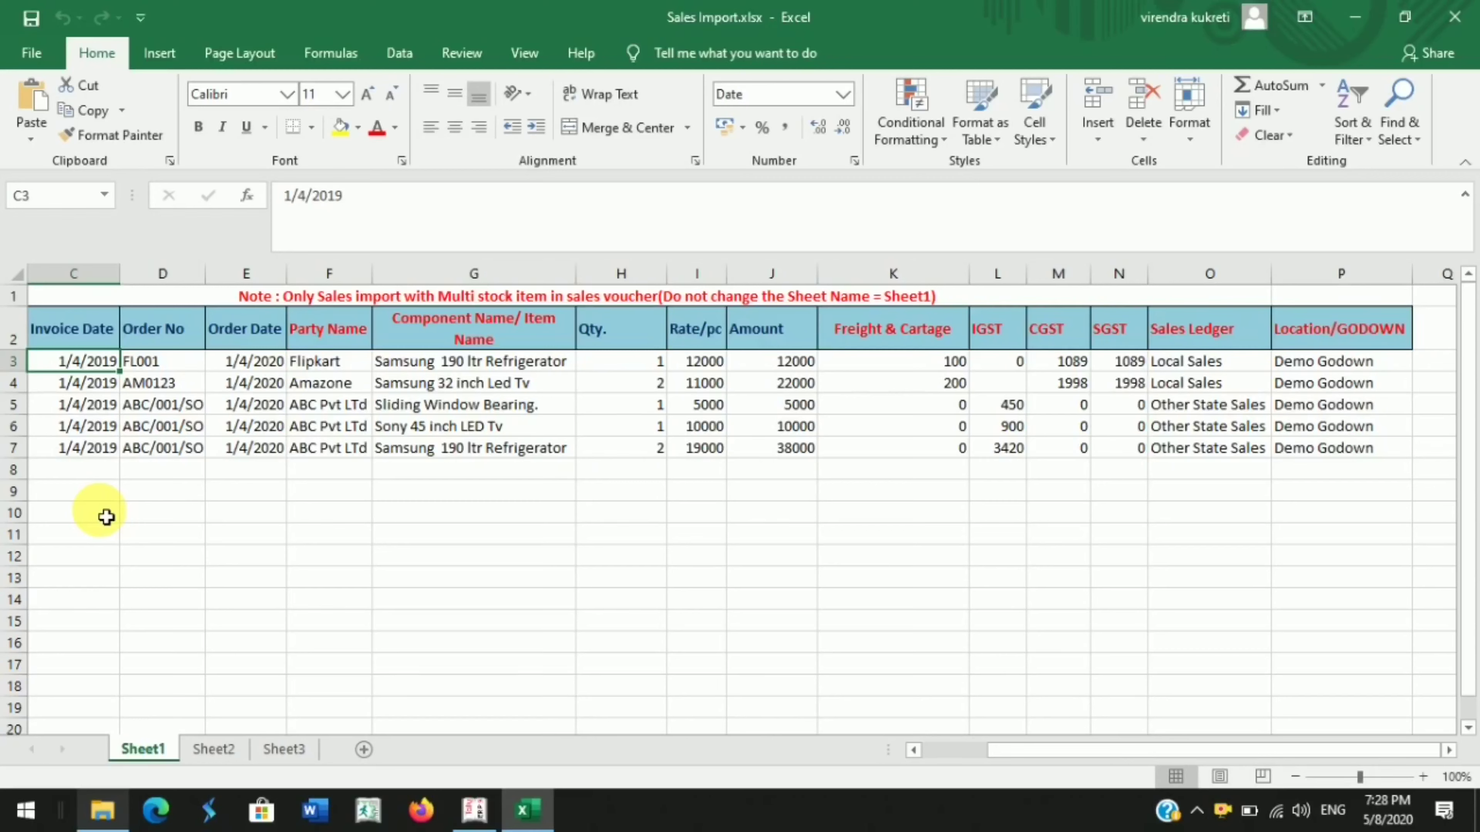
key(Down)
key(Up)
- Compare the Order No and Order Date entries of the first two sales rows
key(Right)
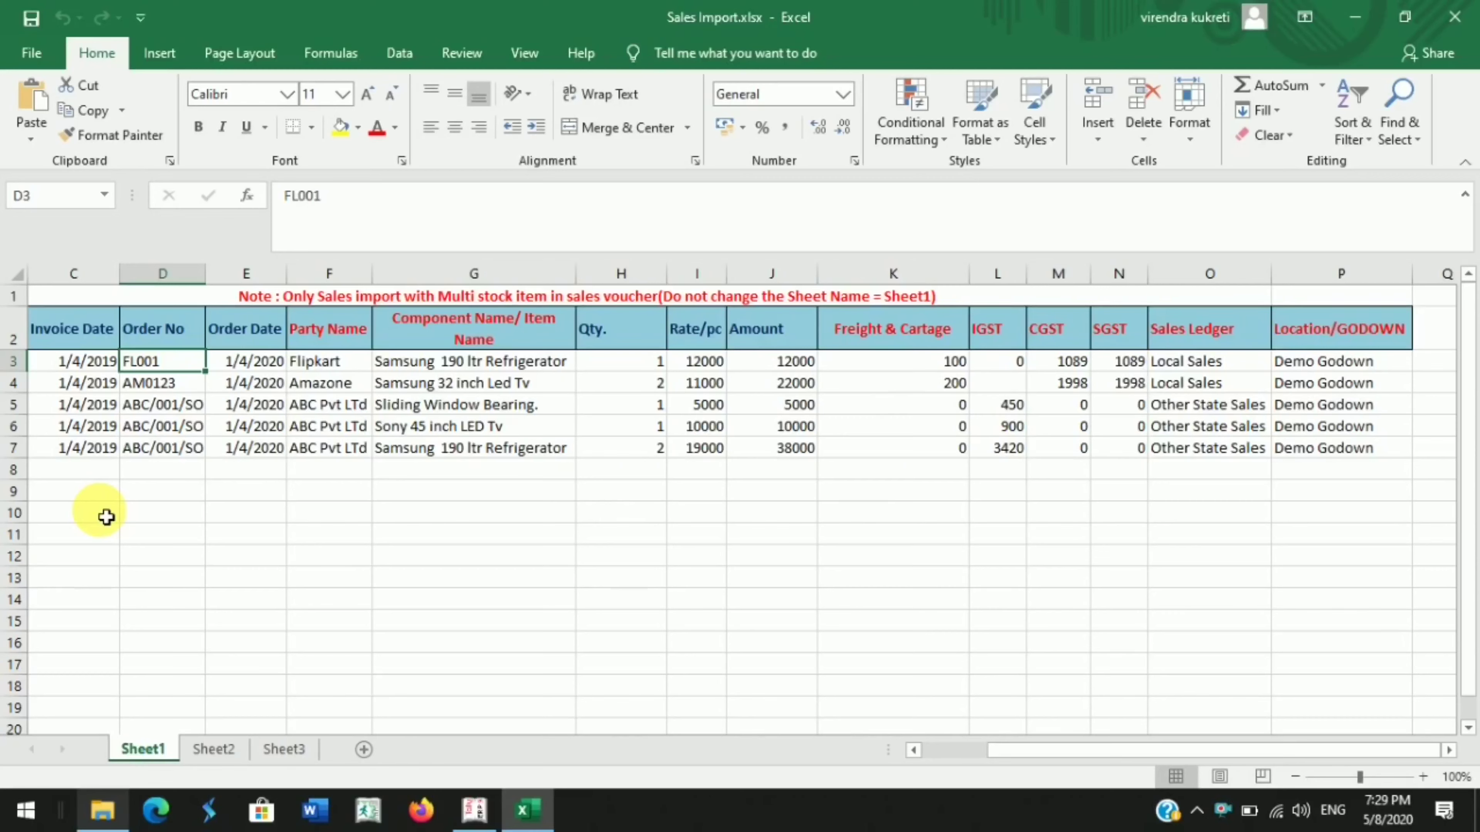
key(Right)
key(Left)
key(Right)
key(Down)
key(Left)
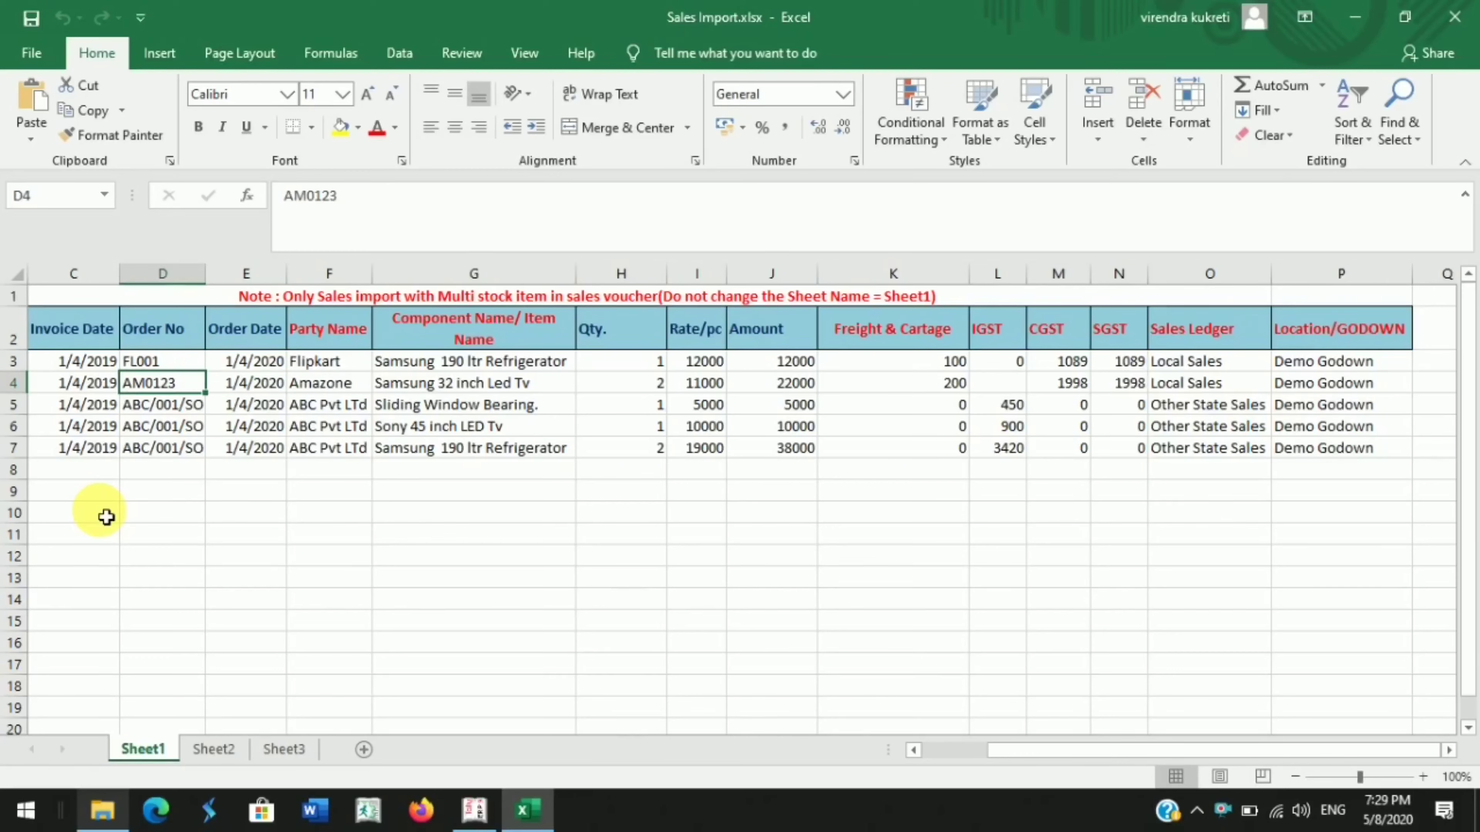
key(Right)
- Select the red headings Party Name, Component Name/Item Name, Freight & Cartage, IGST, CGST, SGST, Sales Ledger and Location/GODOWN together, and clear the selection
click(352, 363)
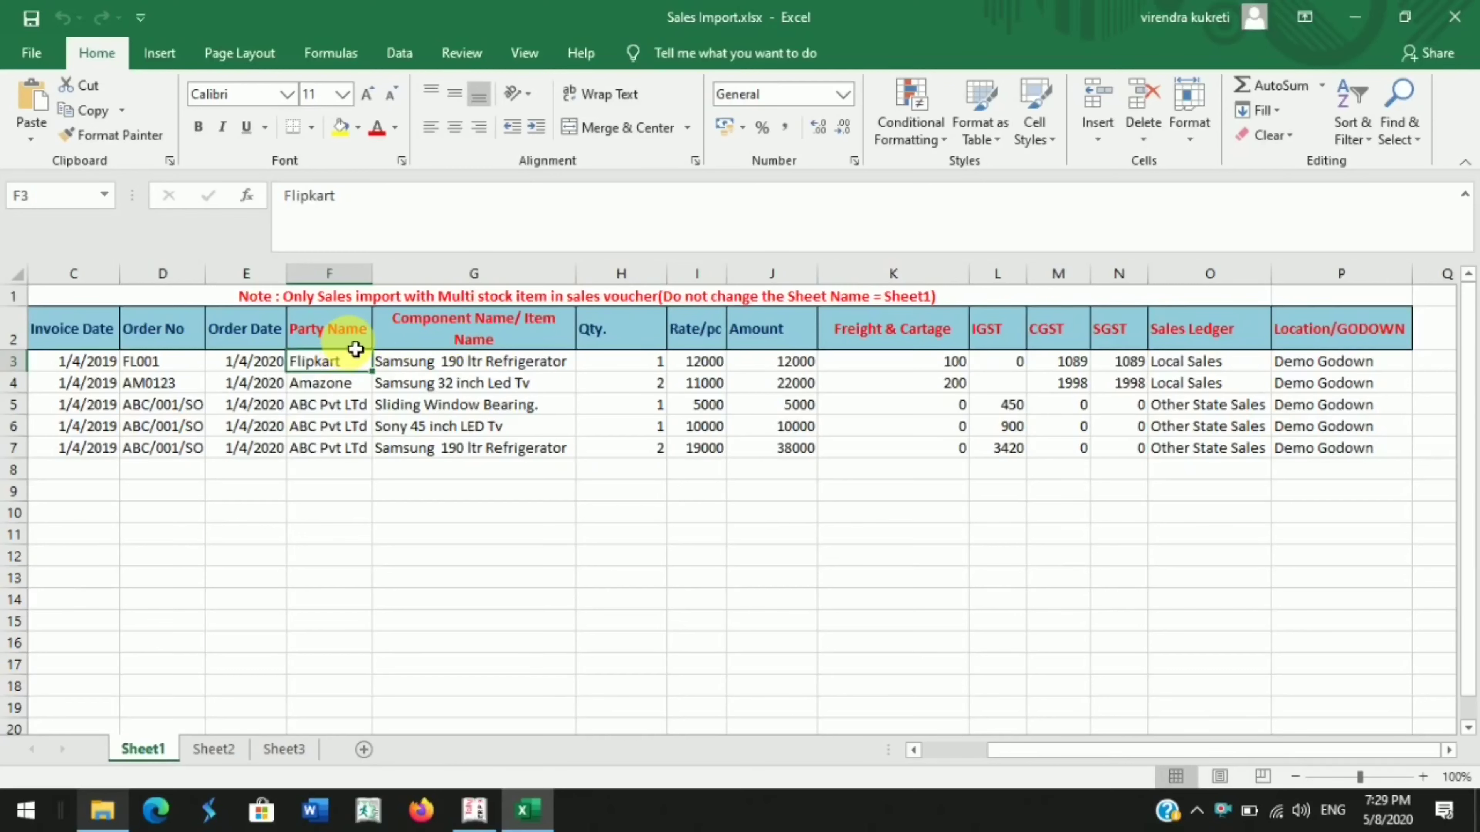
click(362, 340)
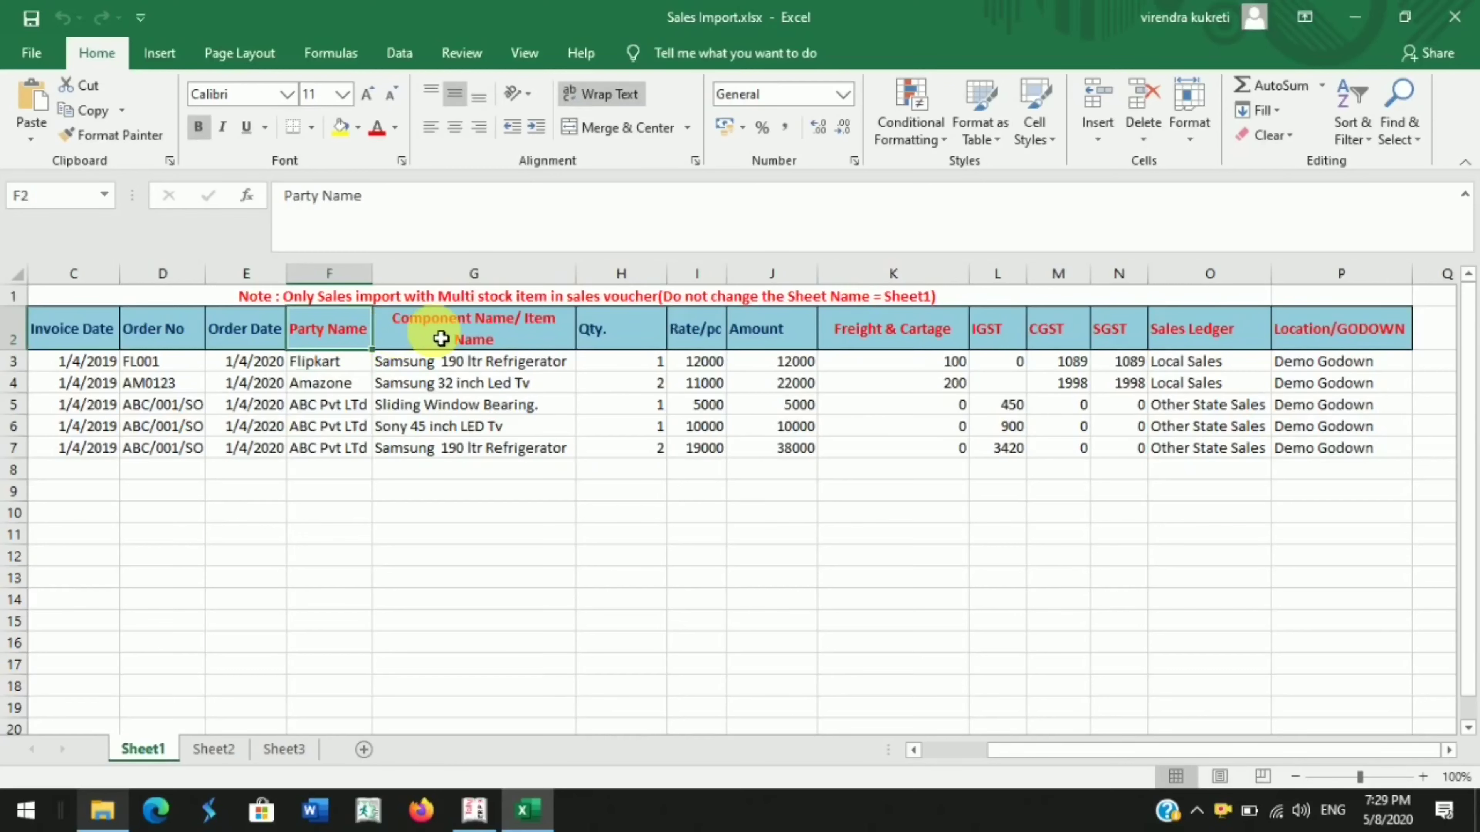
ctrl+click(451, 340)
ctrl+click(887, 332)
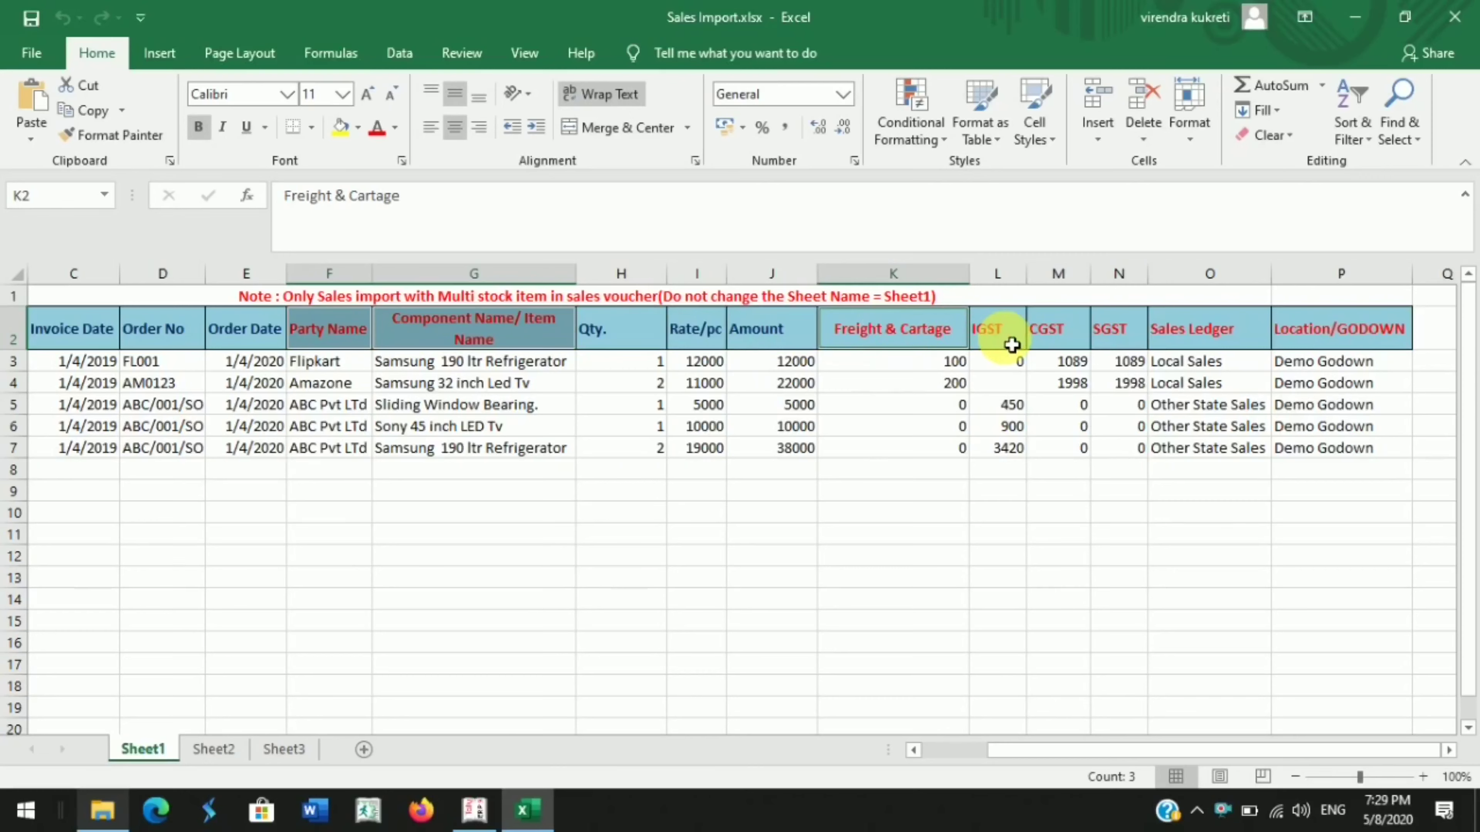
ctrl+click(1003, 335)
ctrl+click(1064, 344)
ctrl+click(1118, 338)
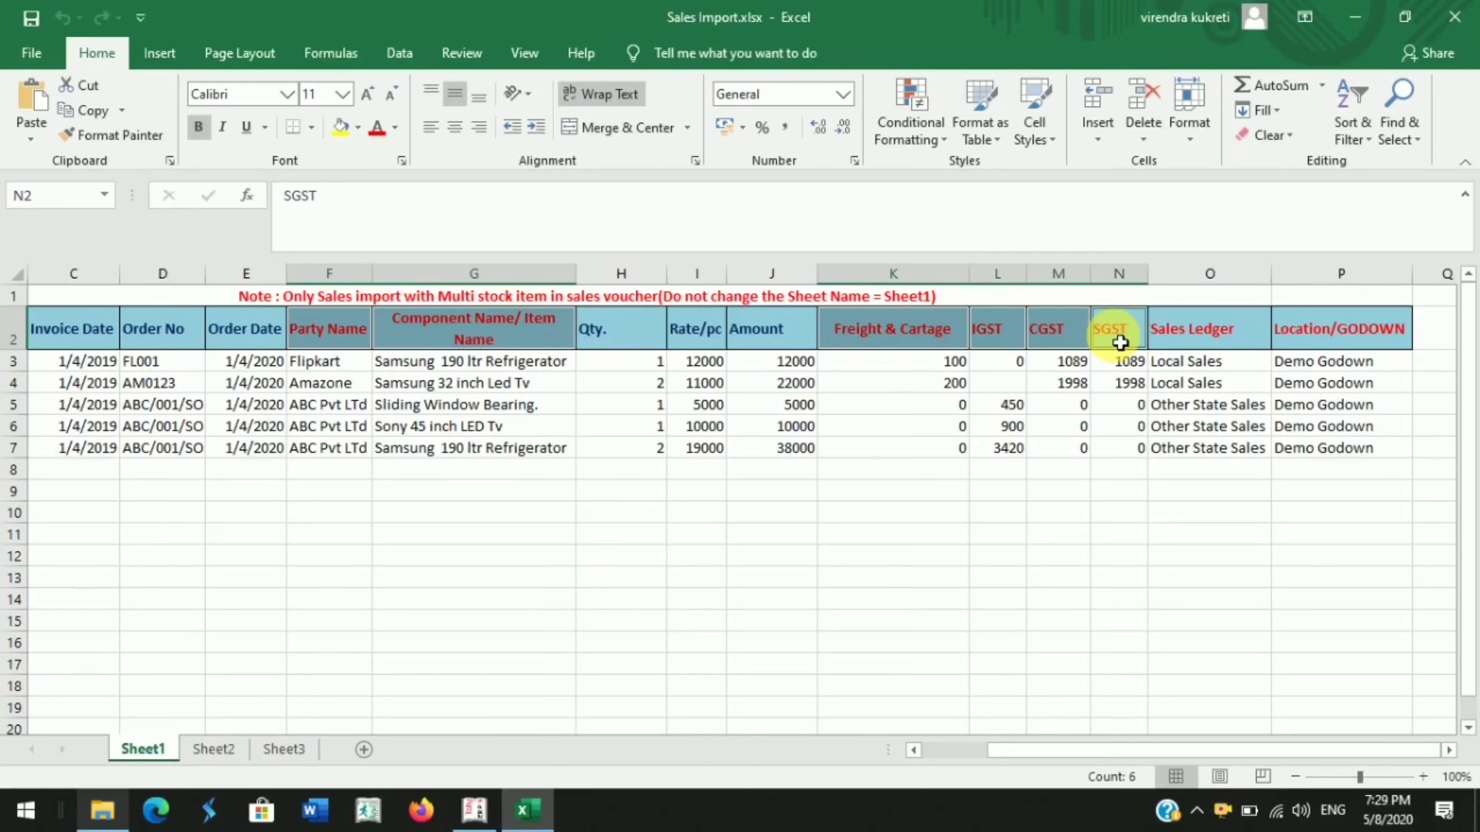
ctrl+click(1180, 342)
ctrl+click(1302, 346)
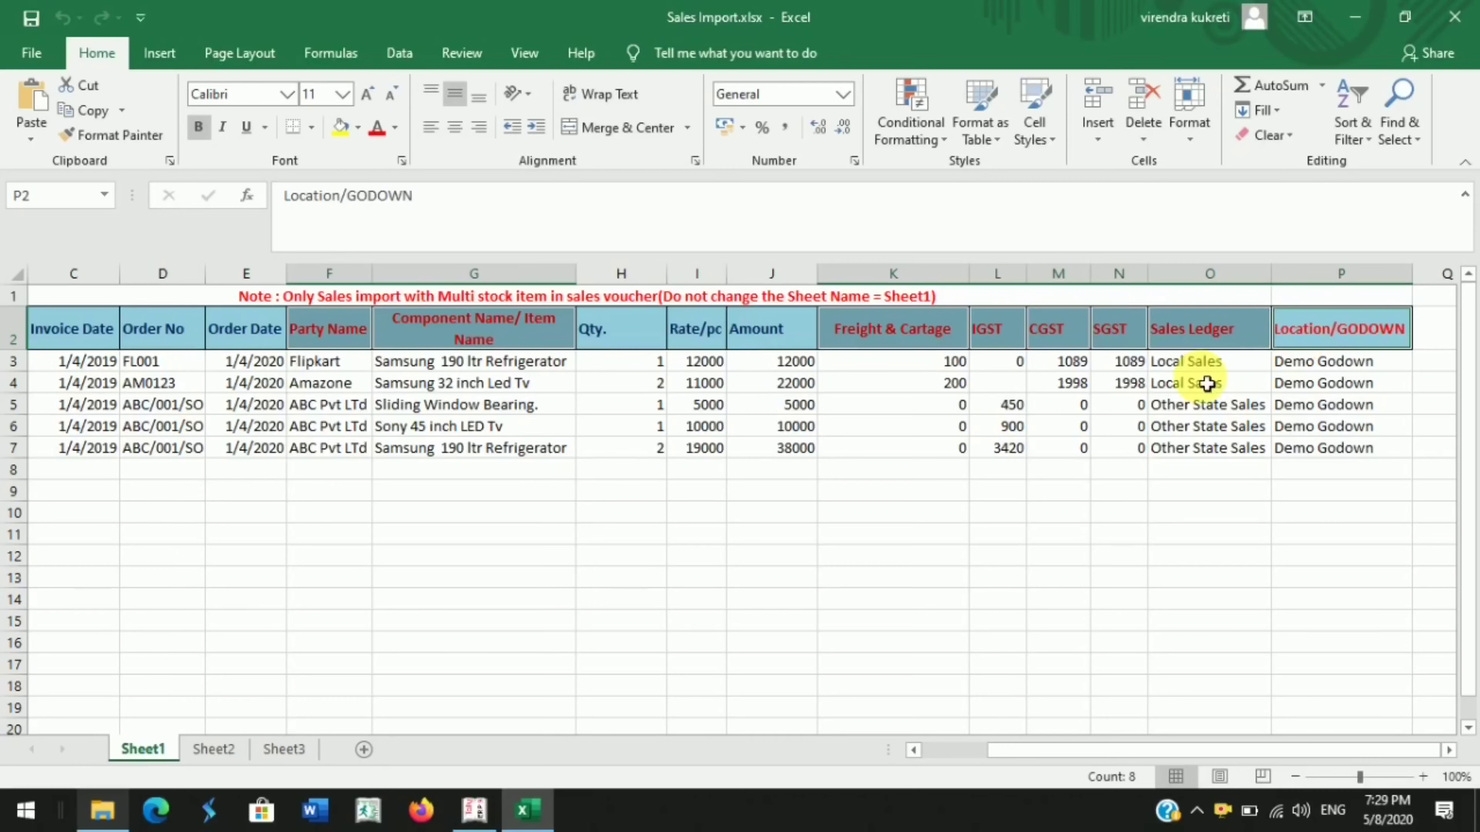
click(842, 509)
- Examine the Party Name column heading and the party entries beneath it
click(344, 343)
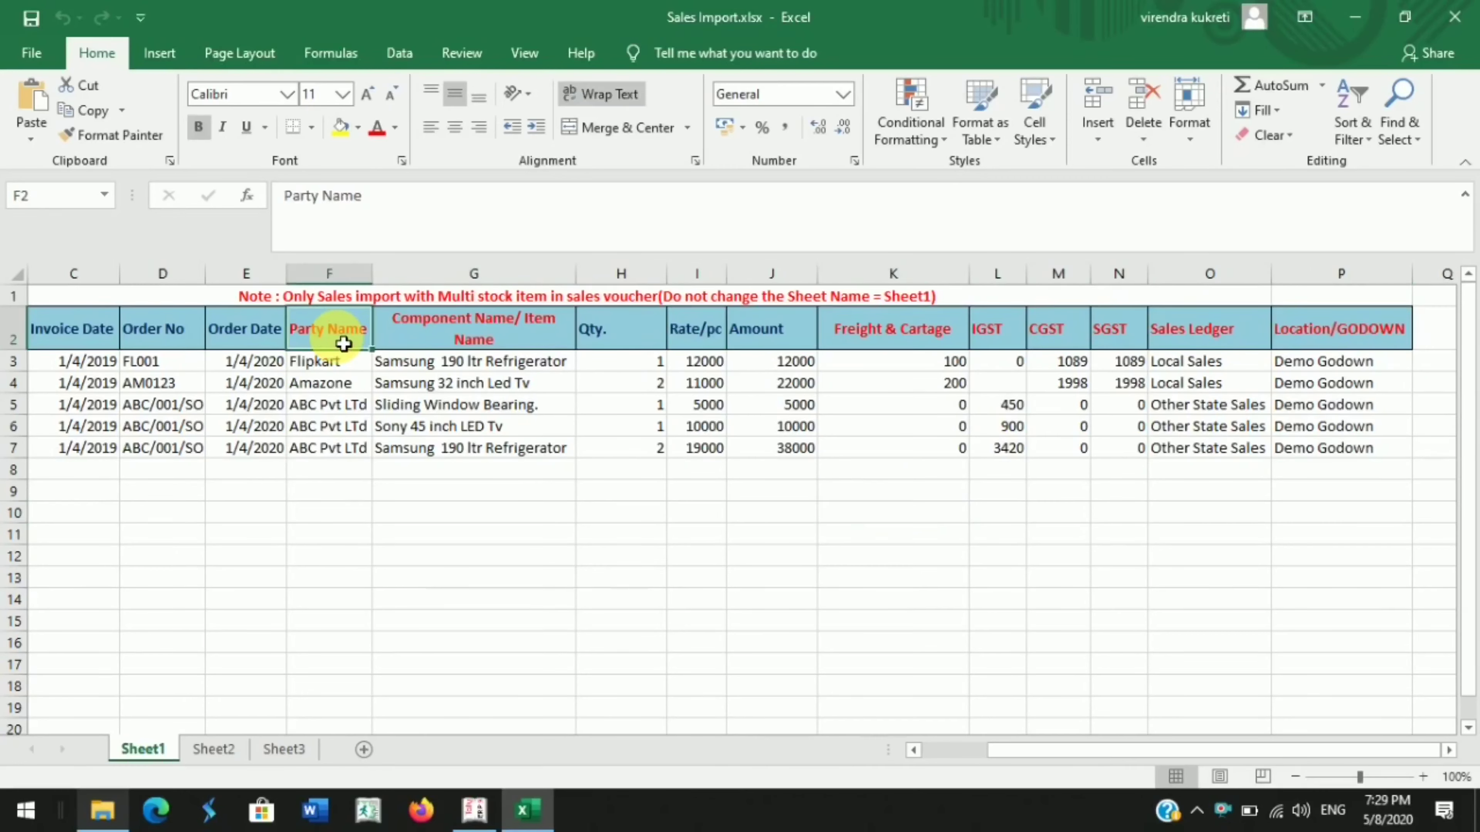
key(Down)
key(Down)
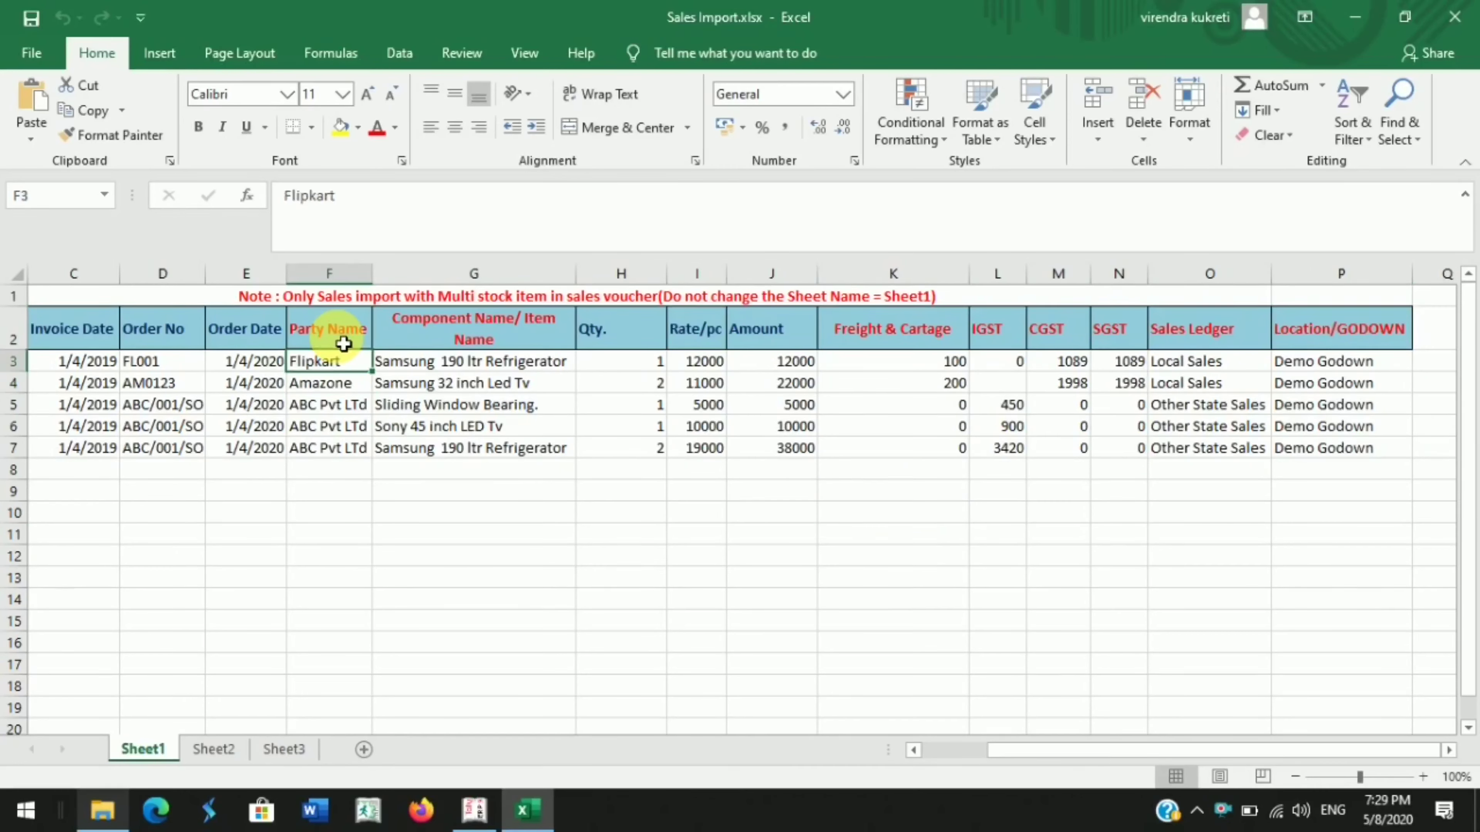
key(Down)
key(Down)
key(Up)
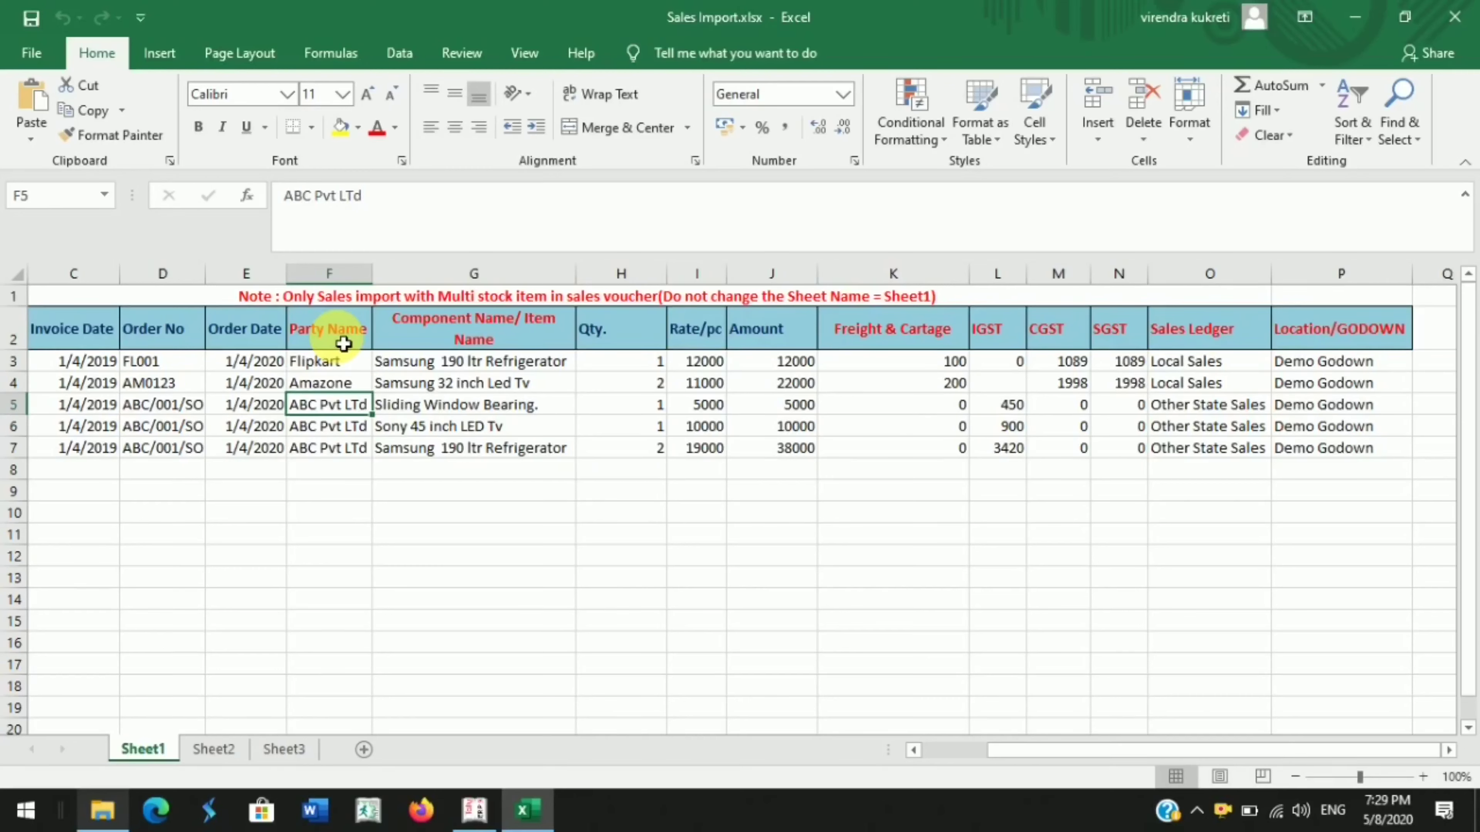
key(Up)
key(Up)
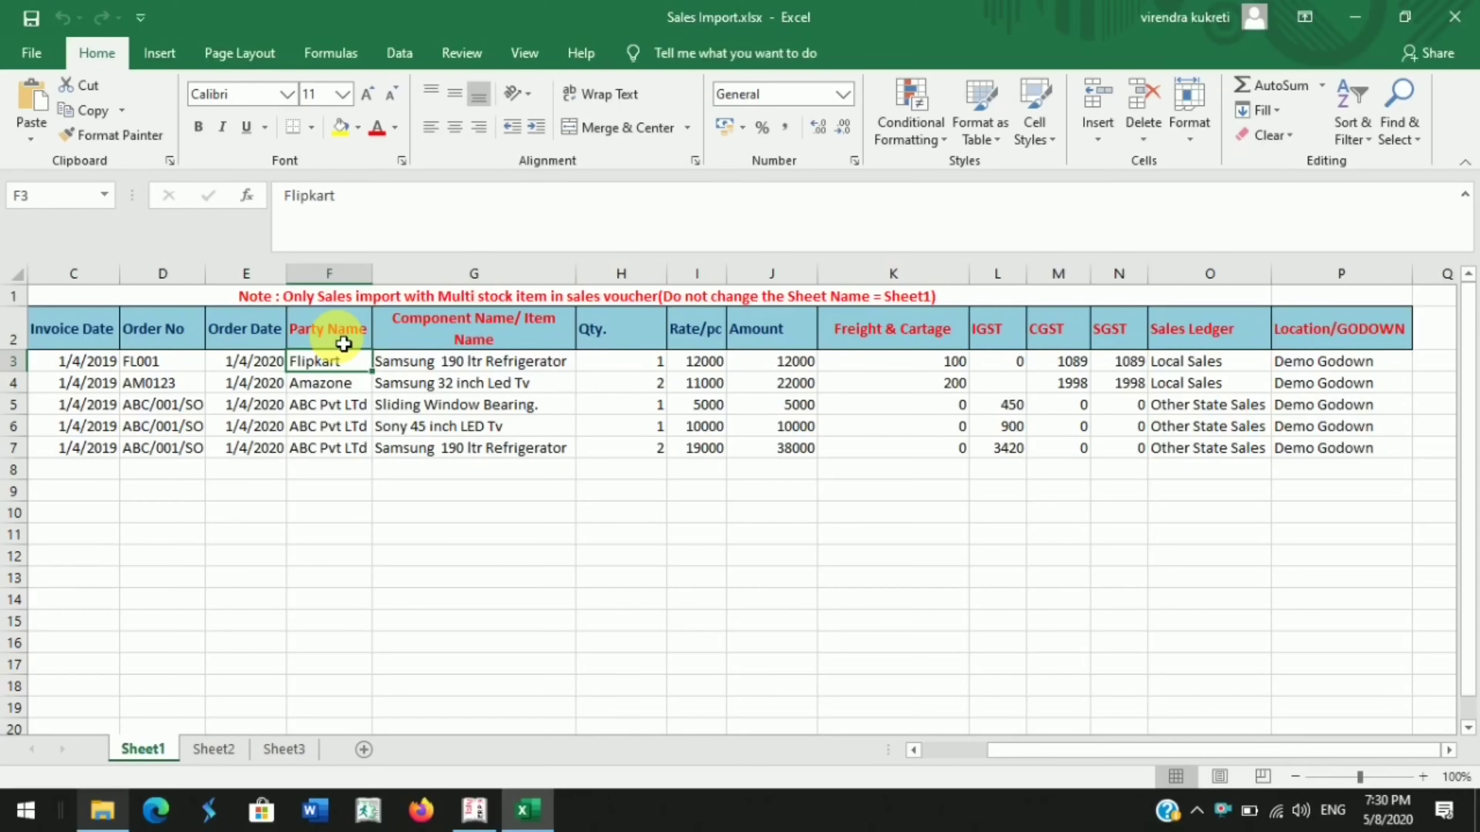
- Review the item name, quantity, rate and amount of the first sales entry in row 3
click(446, 340)
key(Down)
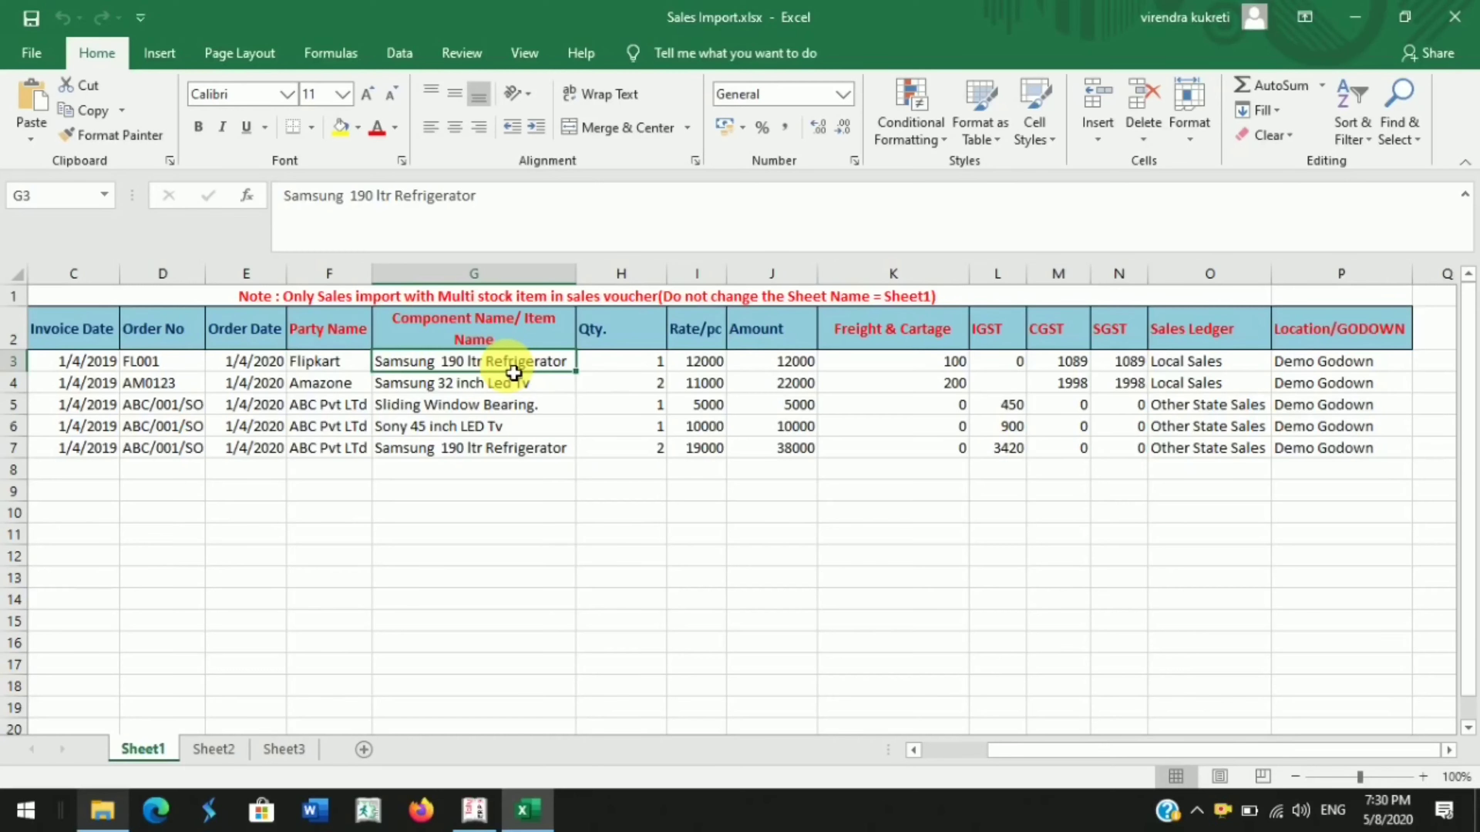
key(Right)
key(Right)
key(Right)
key(Right)
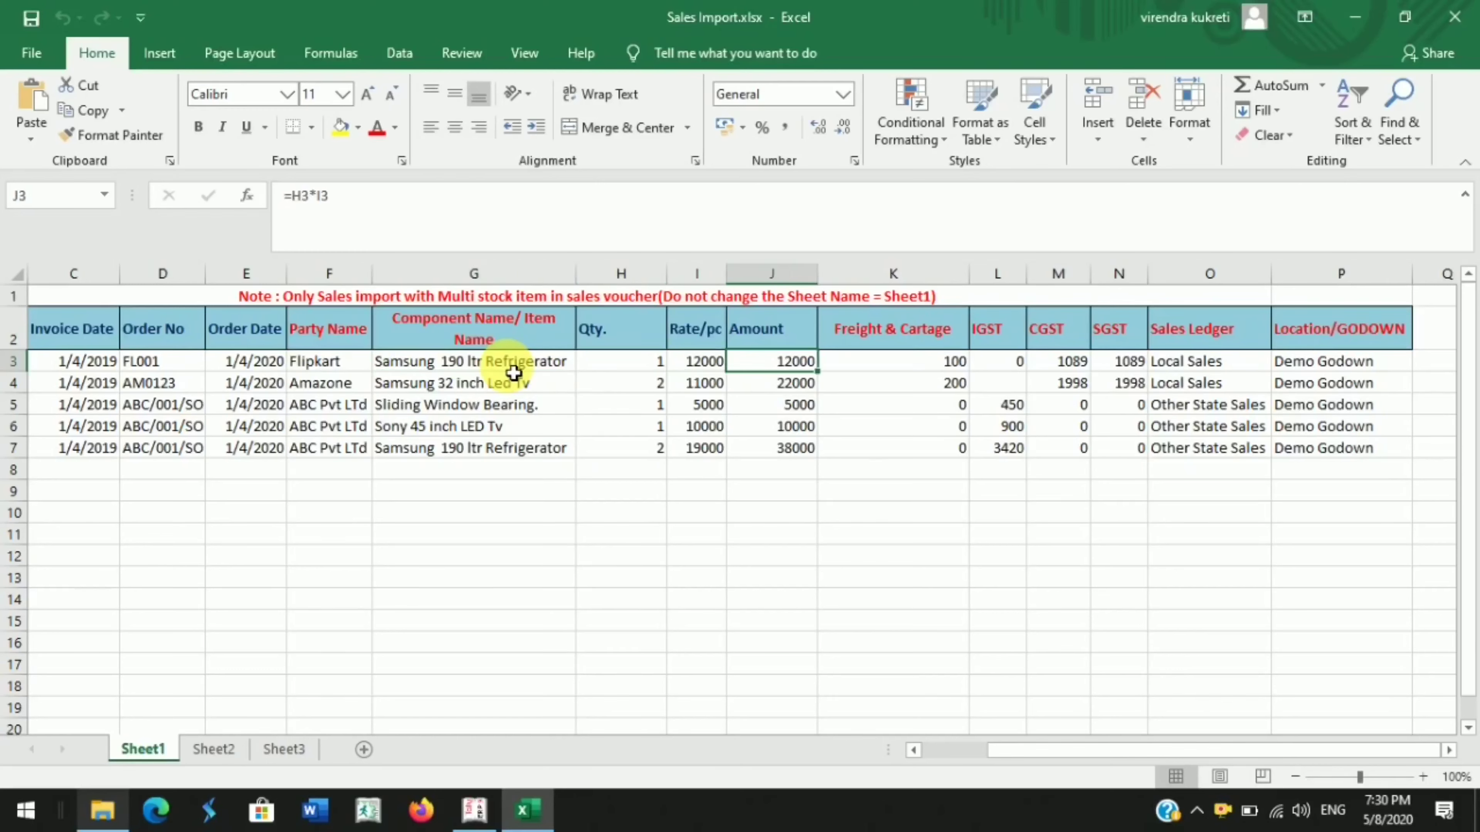
- Select the heading text of the Freight & Cartage column to check the ledger name
key(Up)
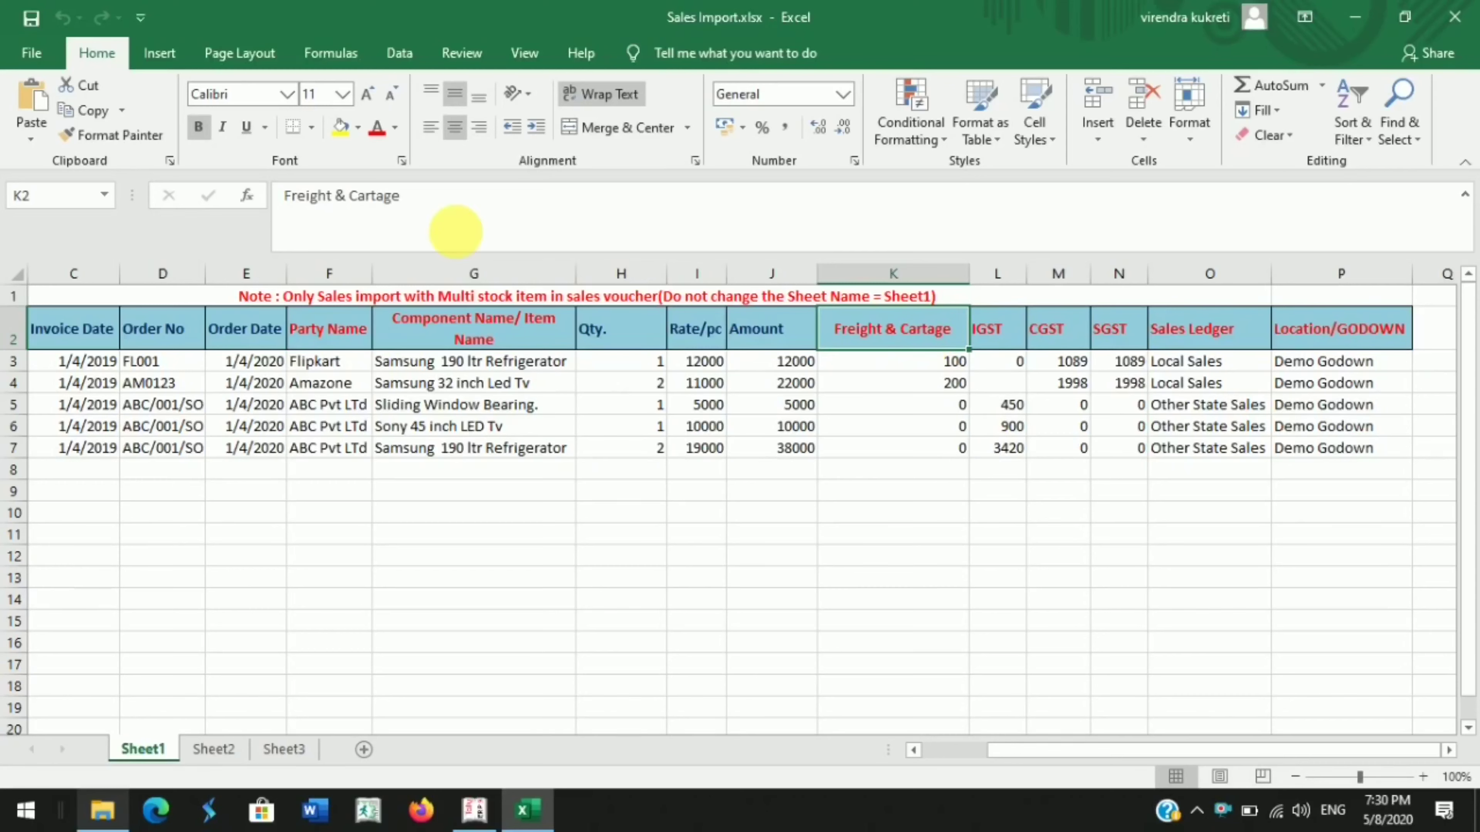
triple_click(293, 204)
click(293, 204)
drag(293, 204, 402, 205)
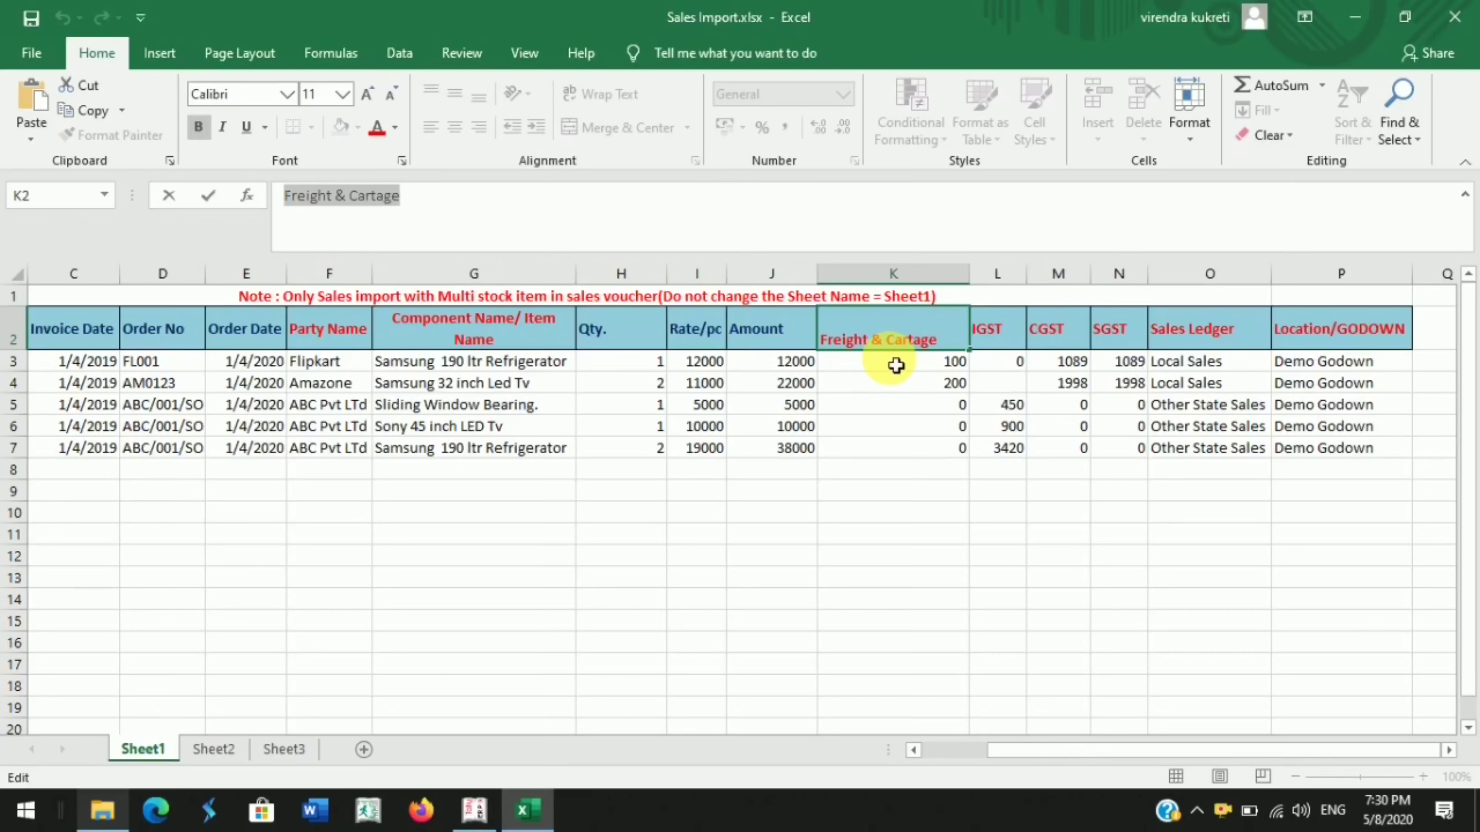
- Check the IGST, CGST and SGST headings, plus the Sales Ledger and Location/GODOWN entries of the first sales row
click(1004, 349)
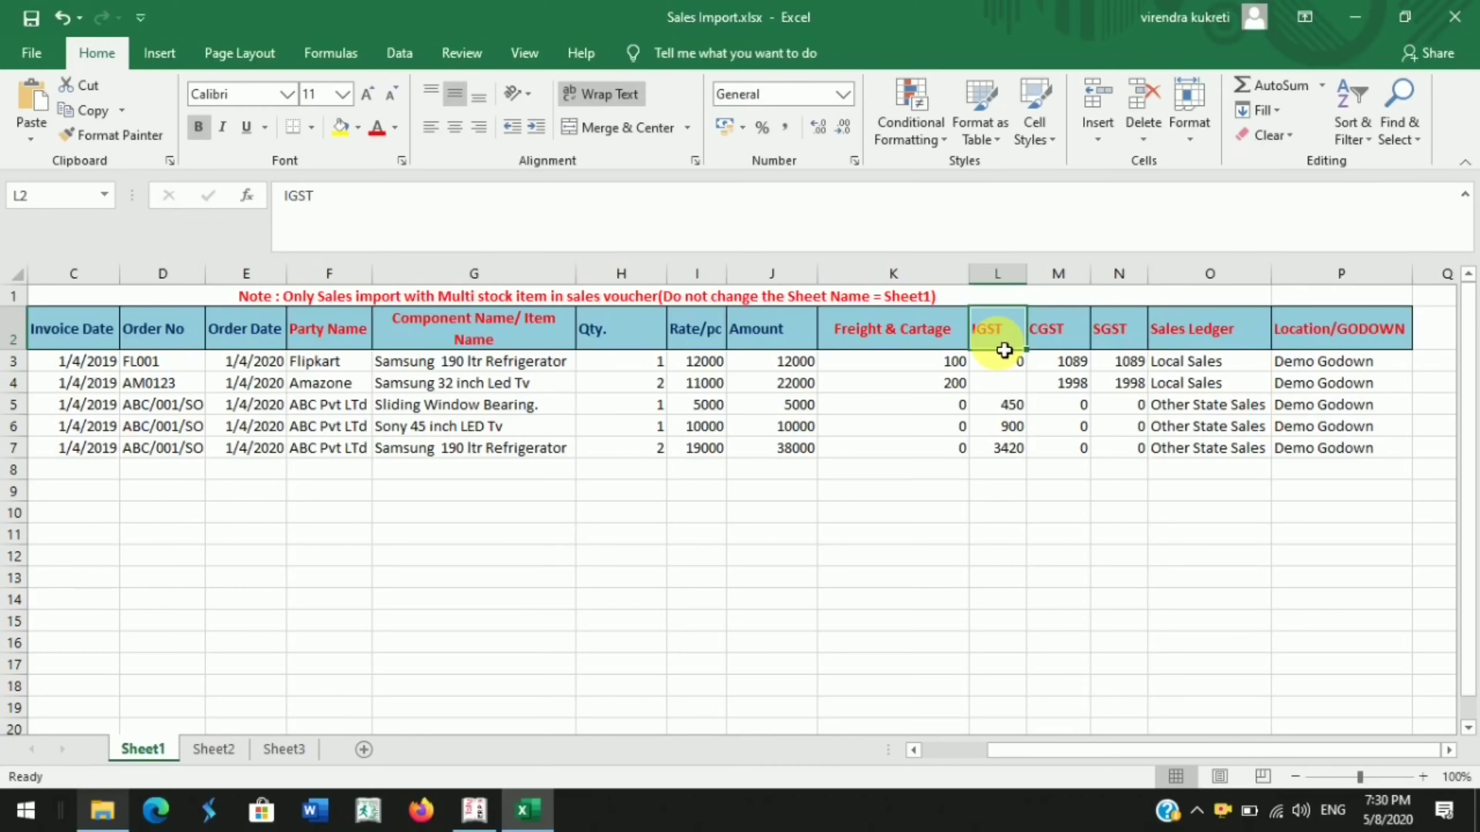
click(1056, 340)
click(1121, 349)
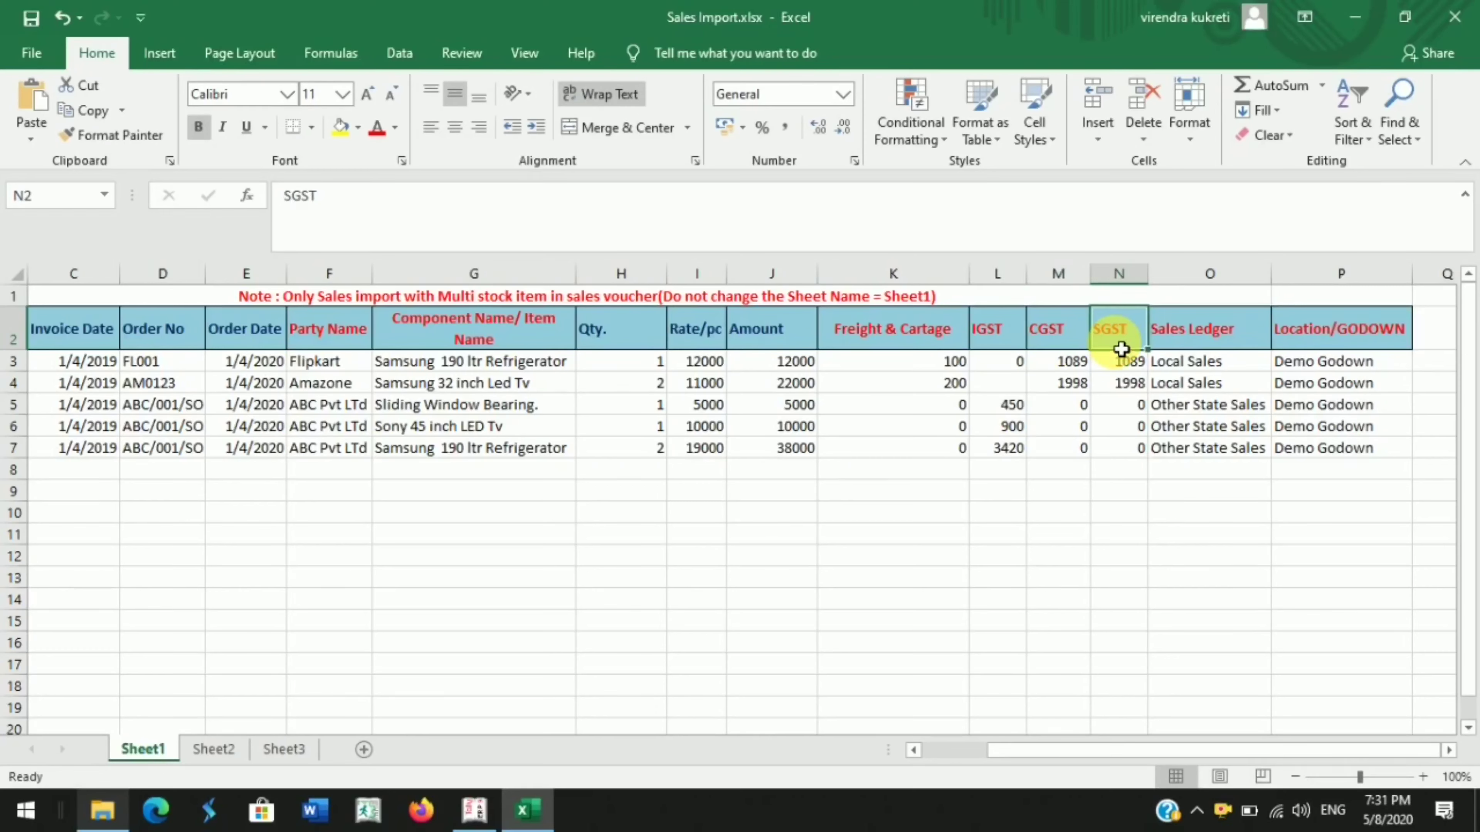
click(1200, 345)
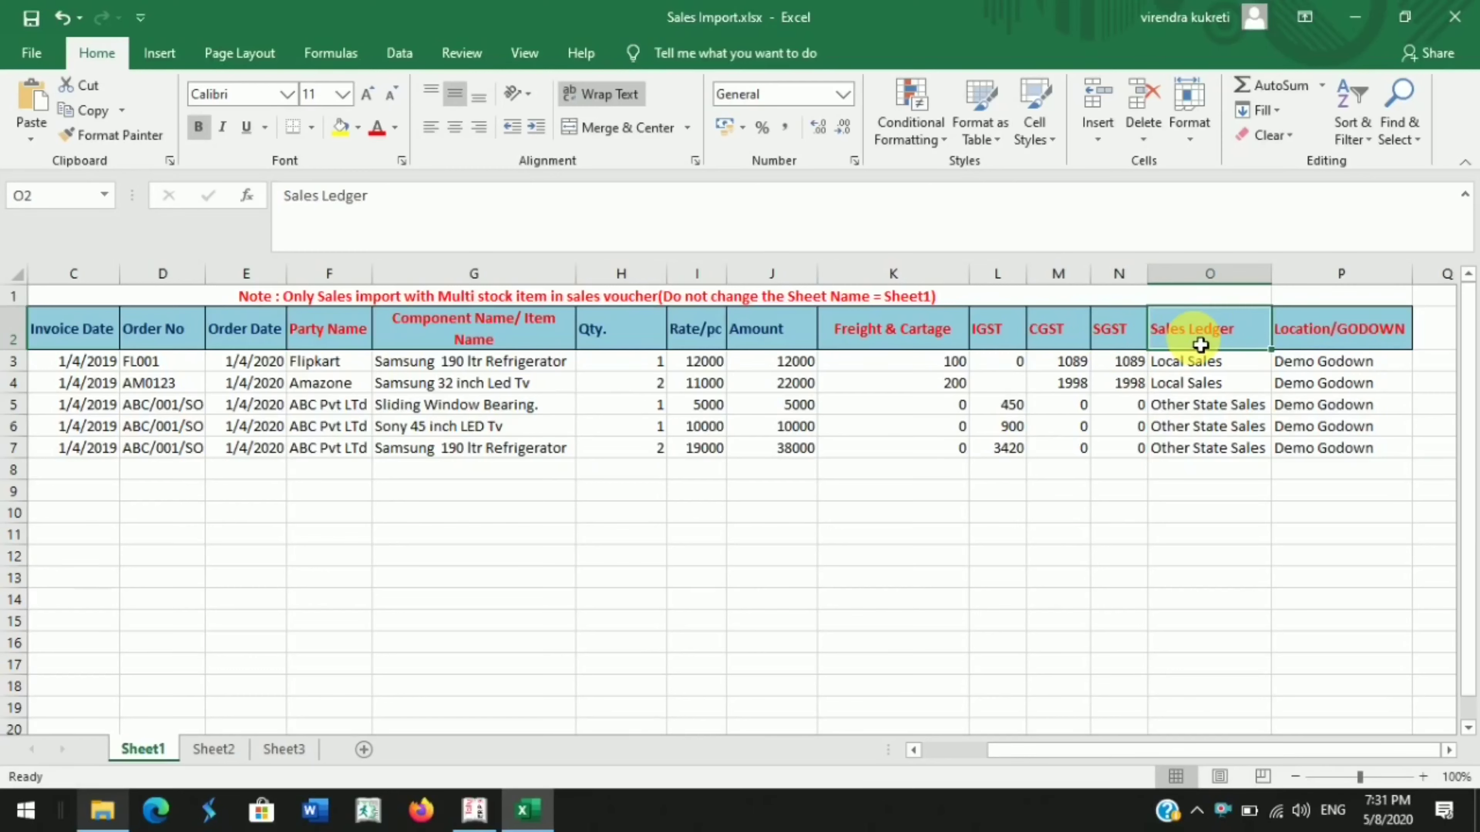
click(1196, 372)
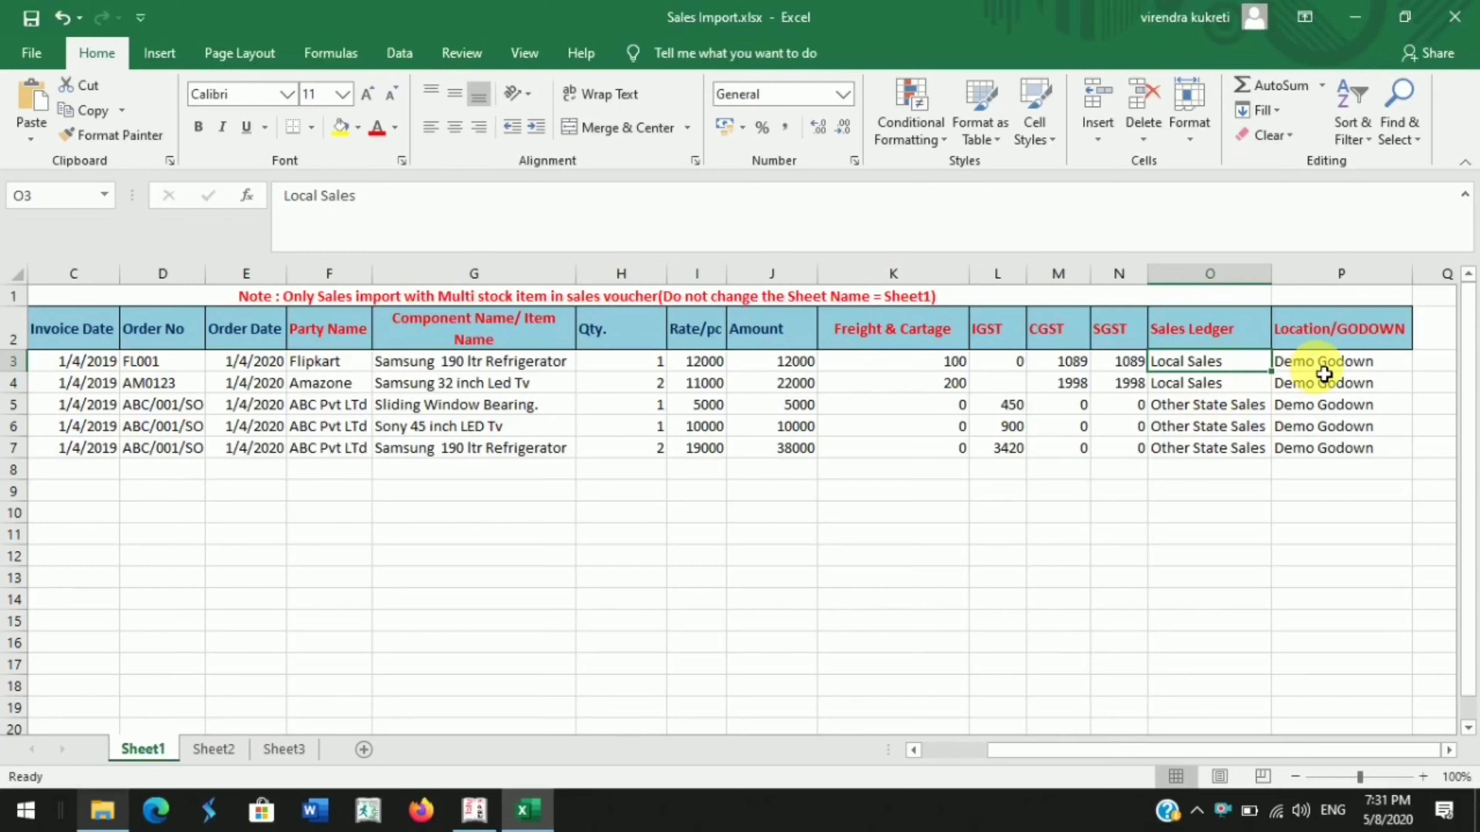
click(1323, 367)
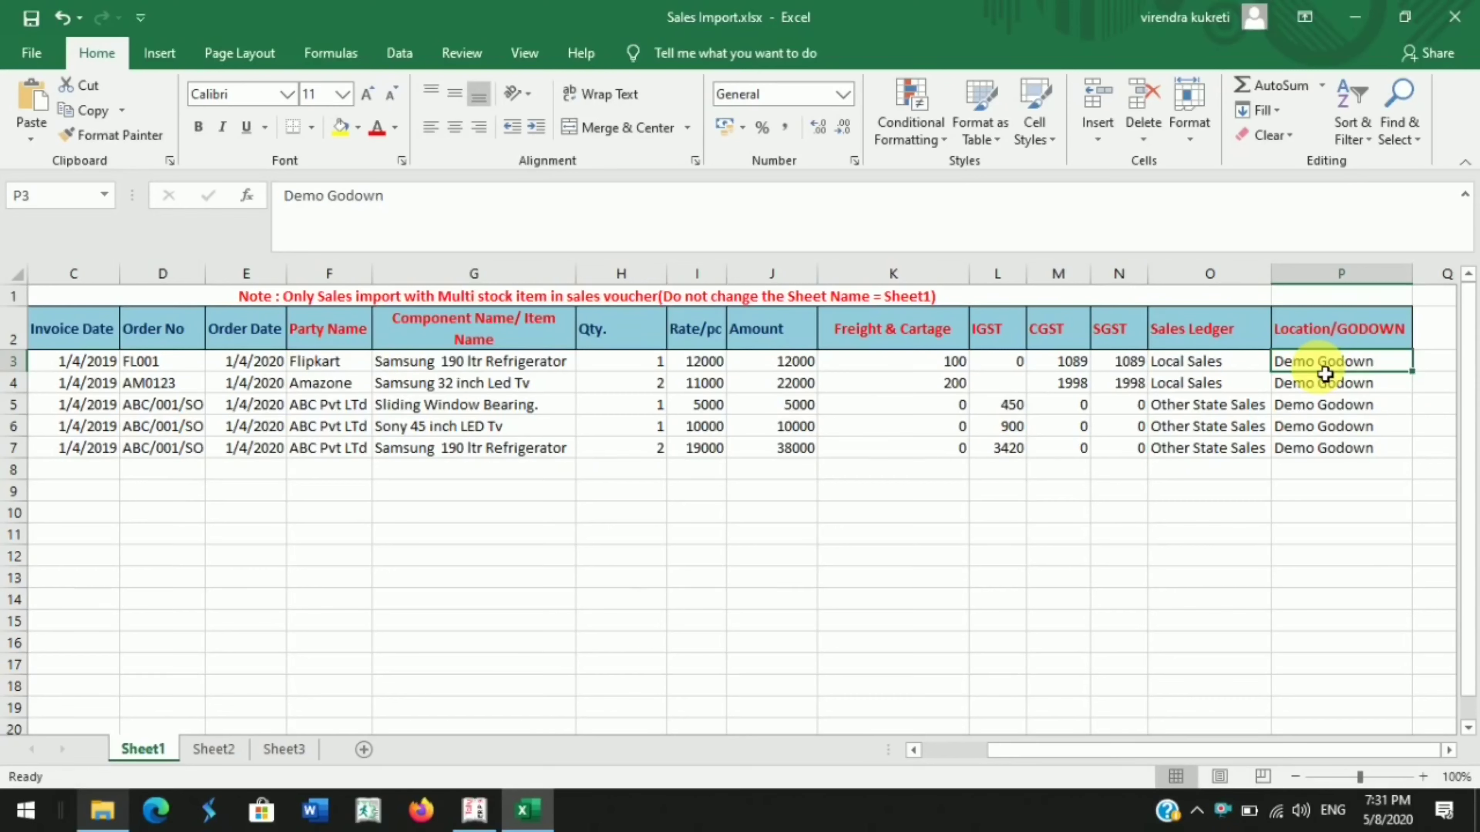
- Review the first sales entry in row 3 from its godown back to its invoice date and order number
key(Left)
key(Left)
key(Left)
key(Left)
key(Left)
key(Left)
key(Left)
key(Left)
key(Left)
key(Left)
key(Left)
key(Left)
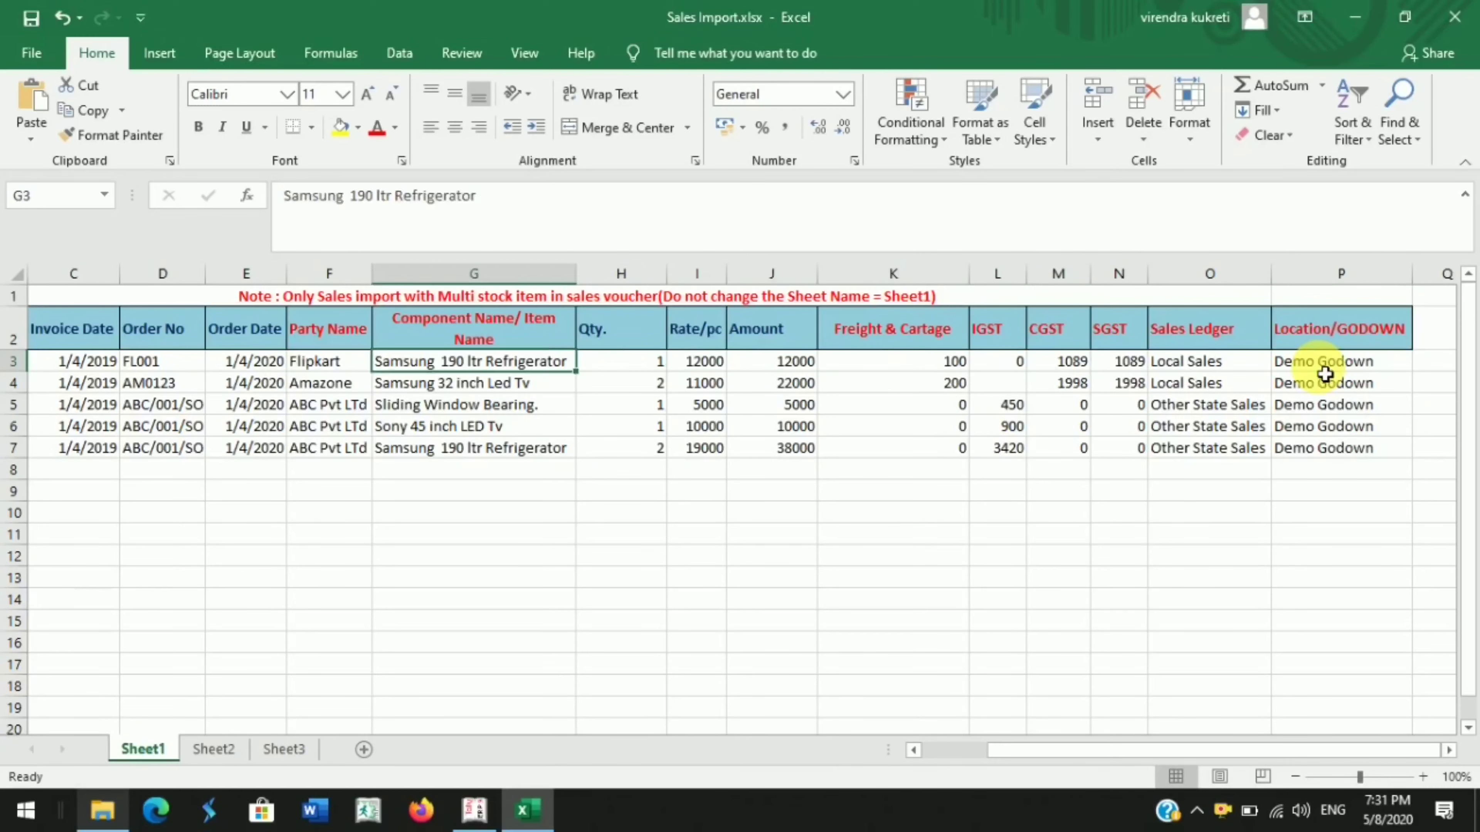
key(Left)
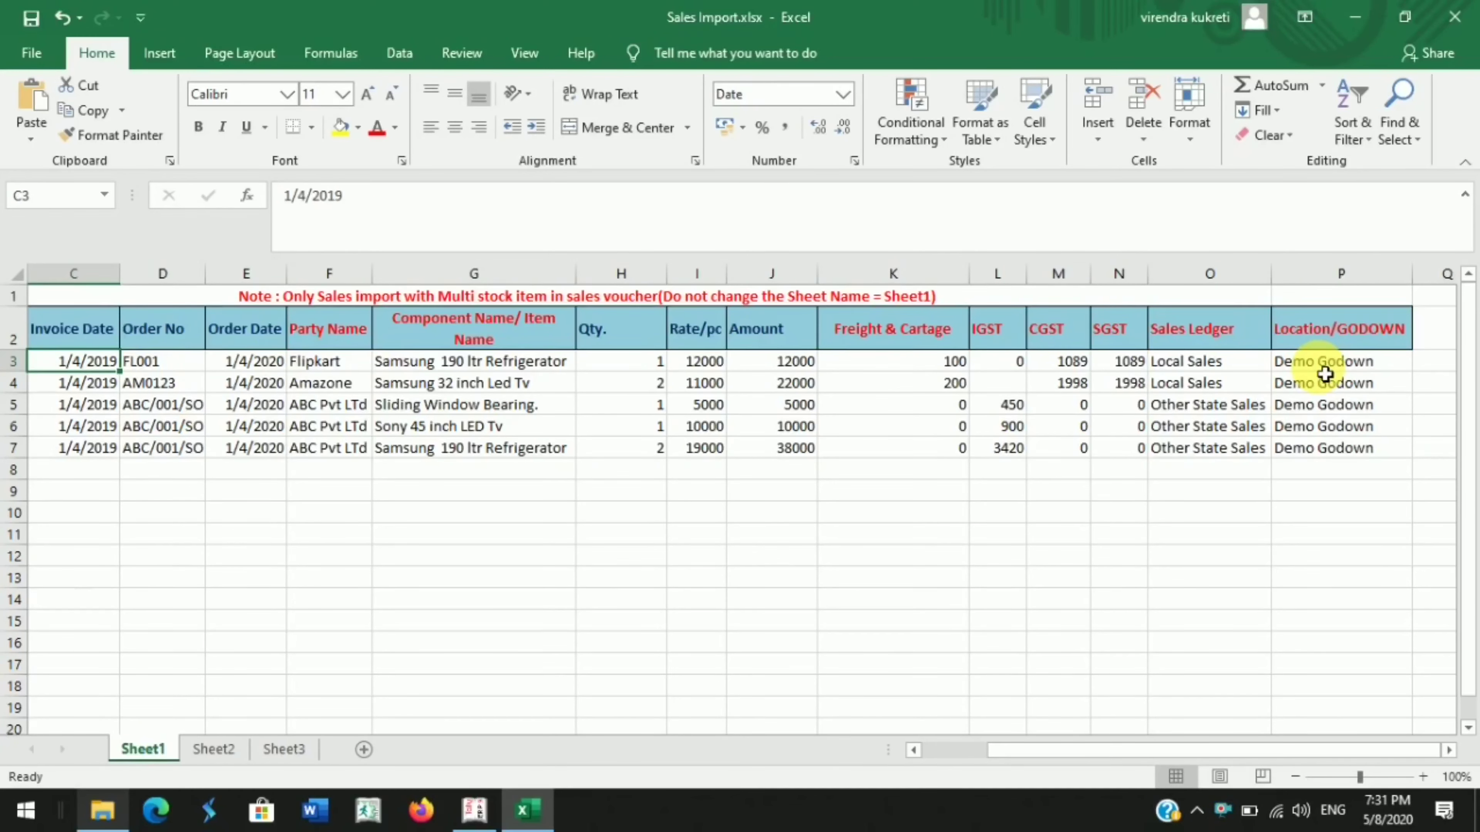
key(Right)
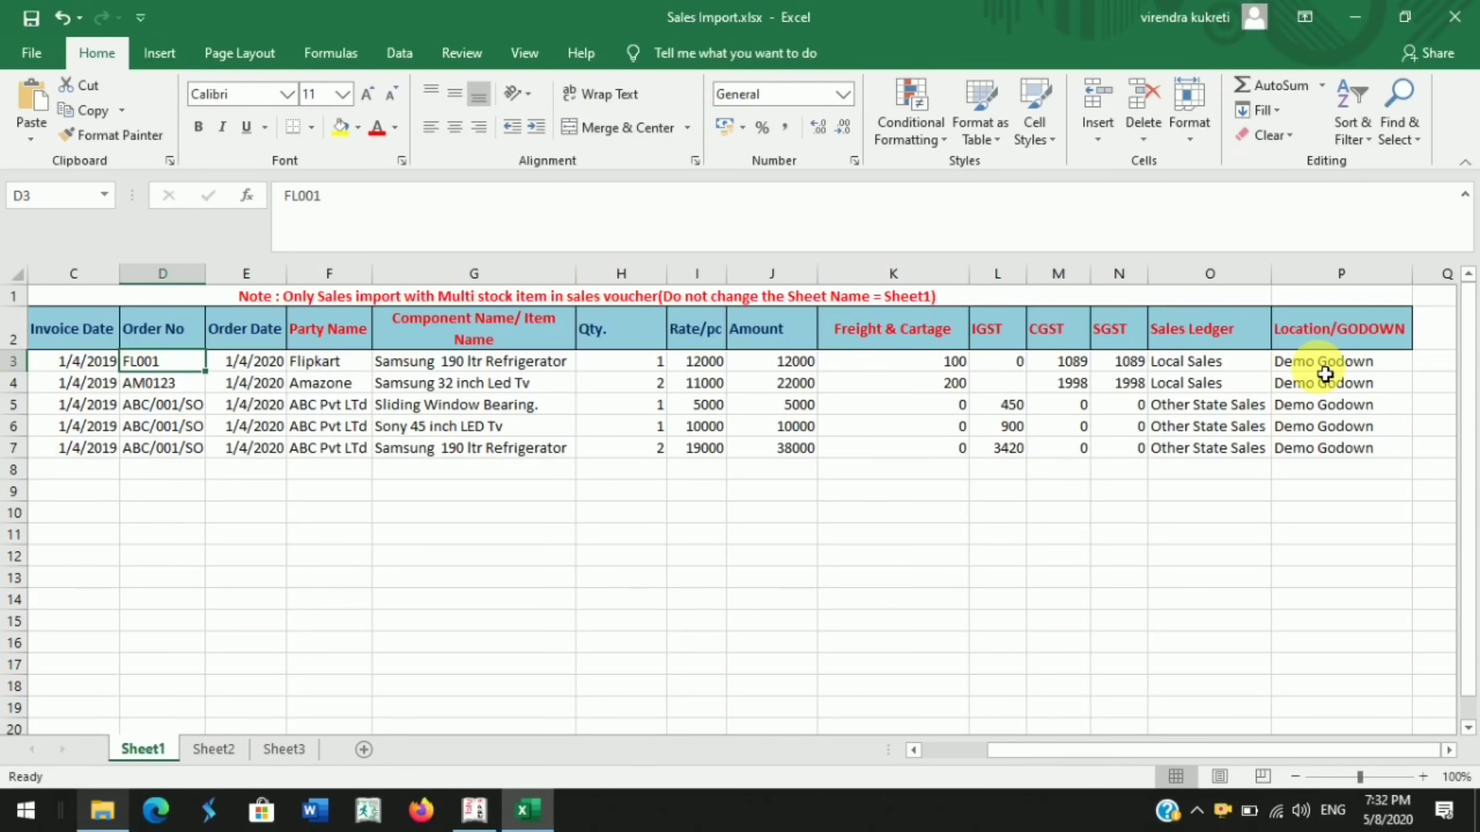
- Review the invoice date and invoice number of the first sales entry, and select the whole of row 3
key(Left)
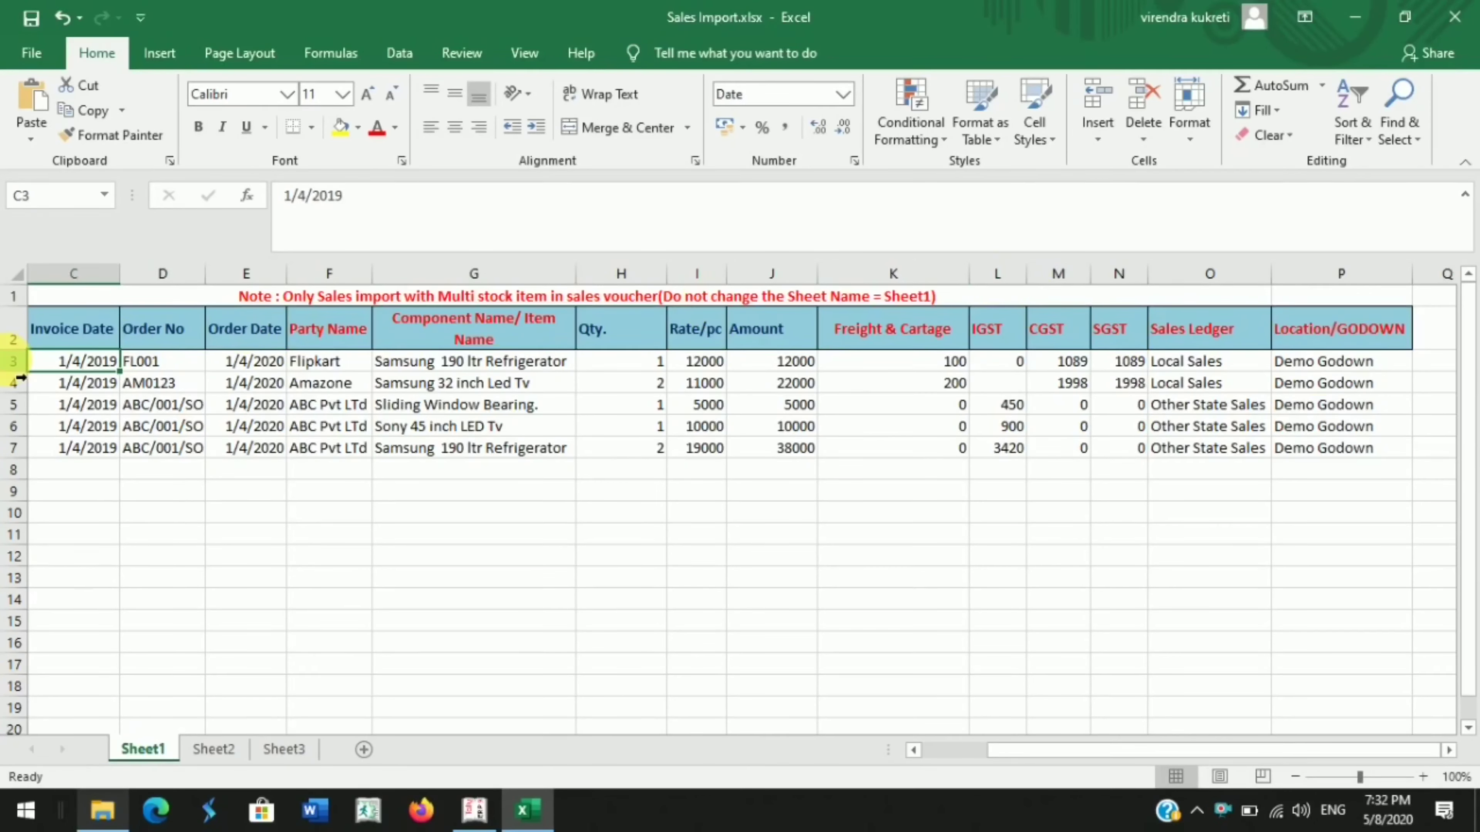
click(17, 364)
key(Left)
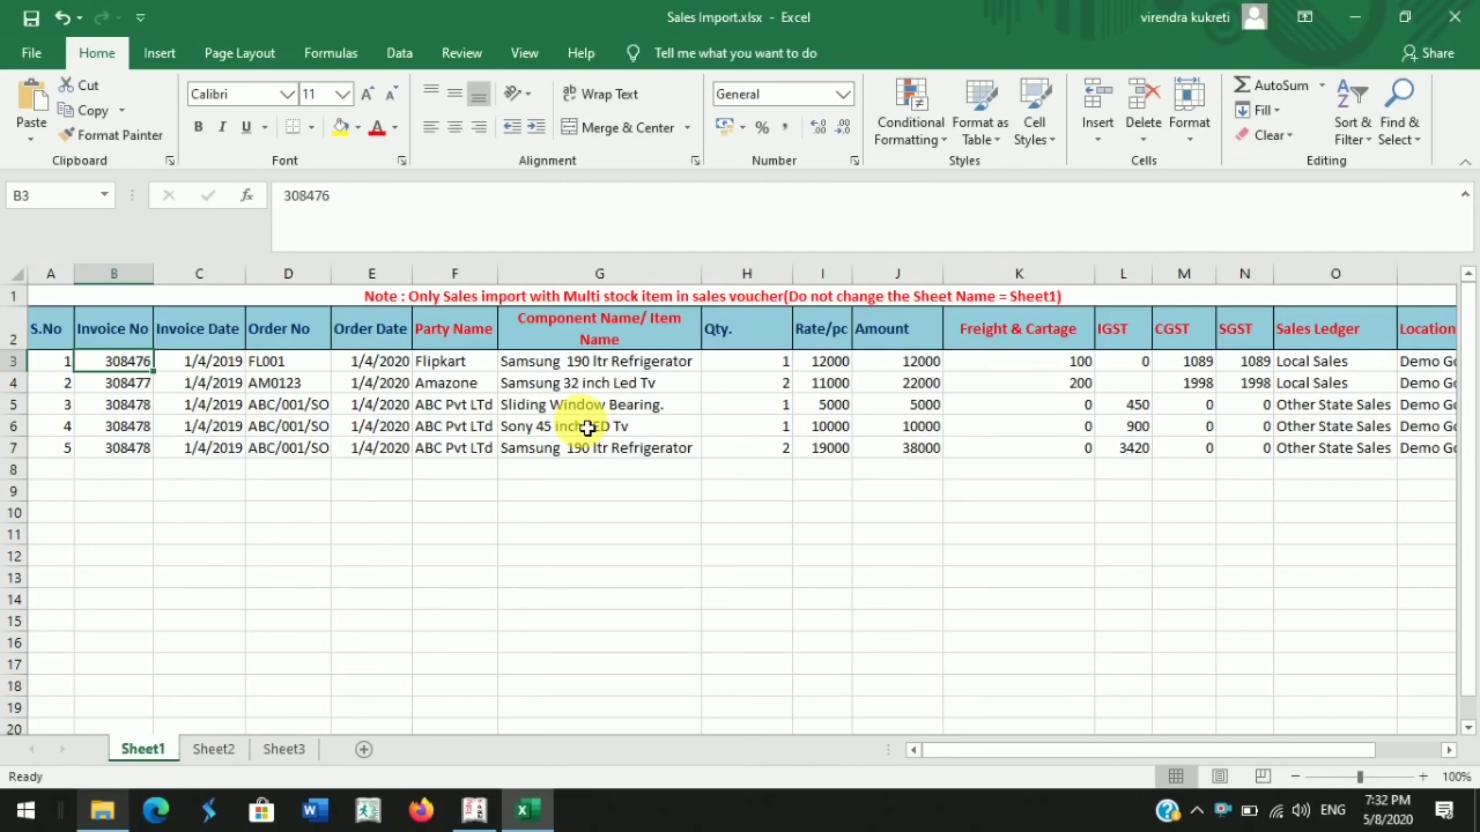
click(27, 362)
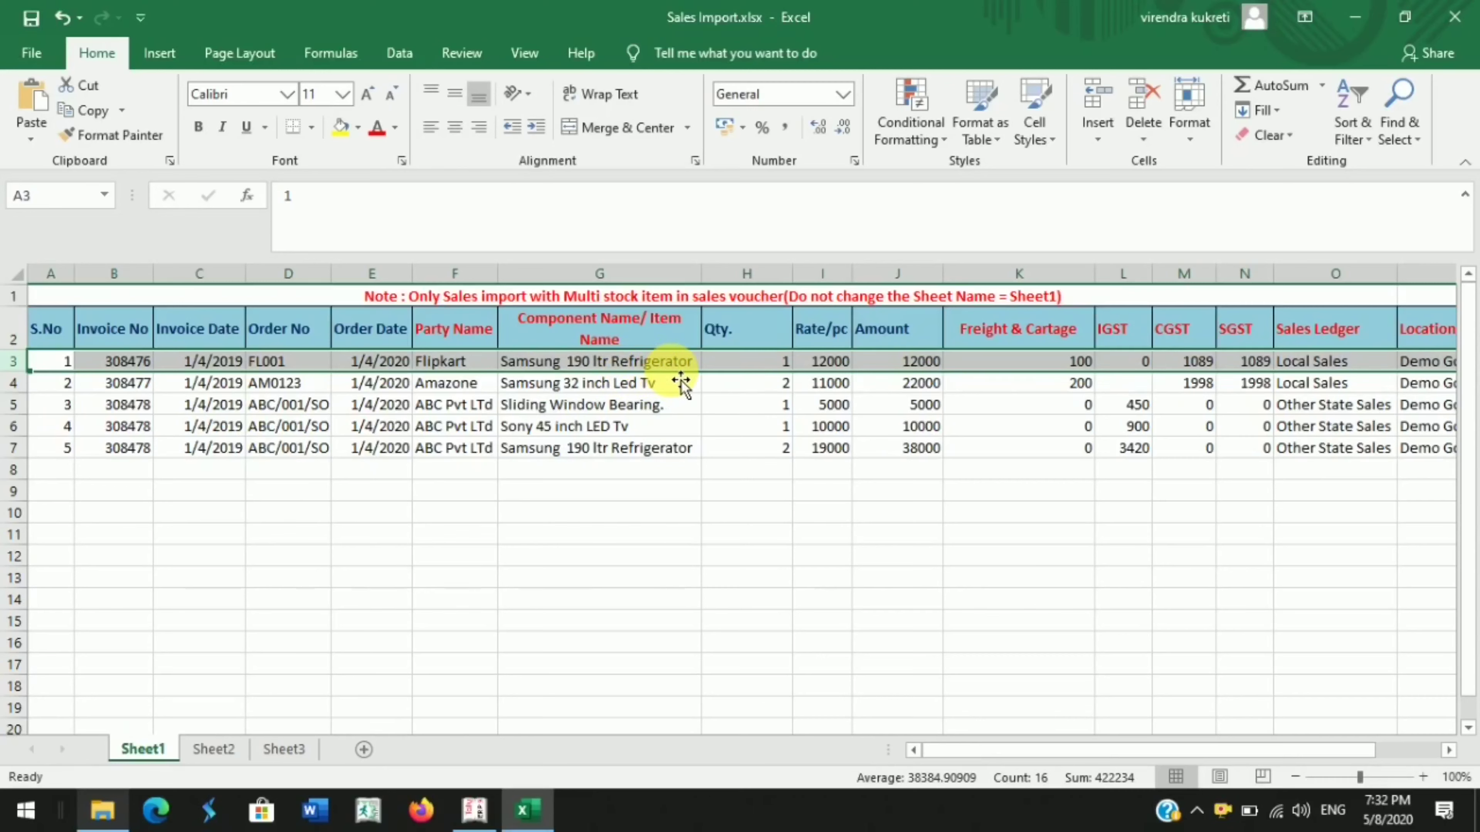
drag(686, 370, 692, 374)
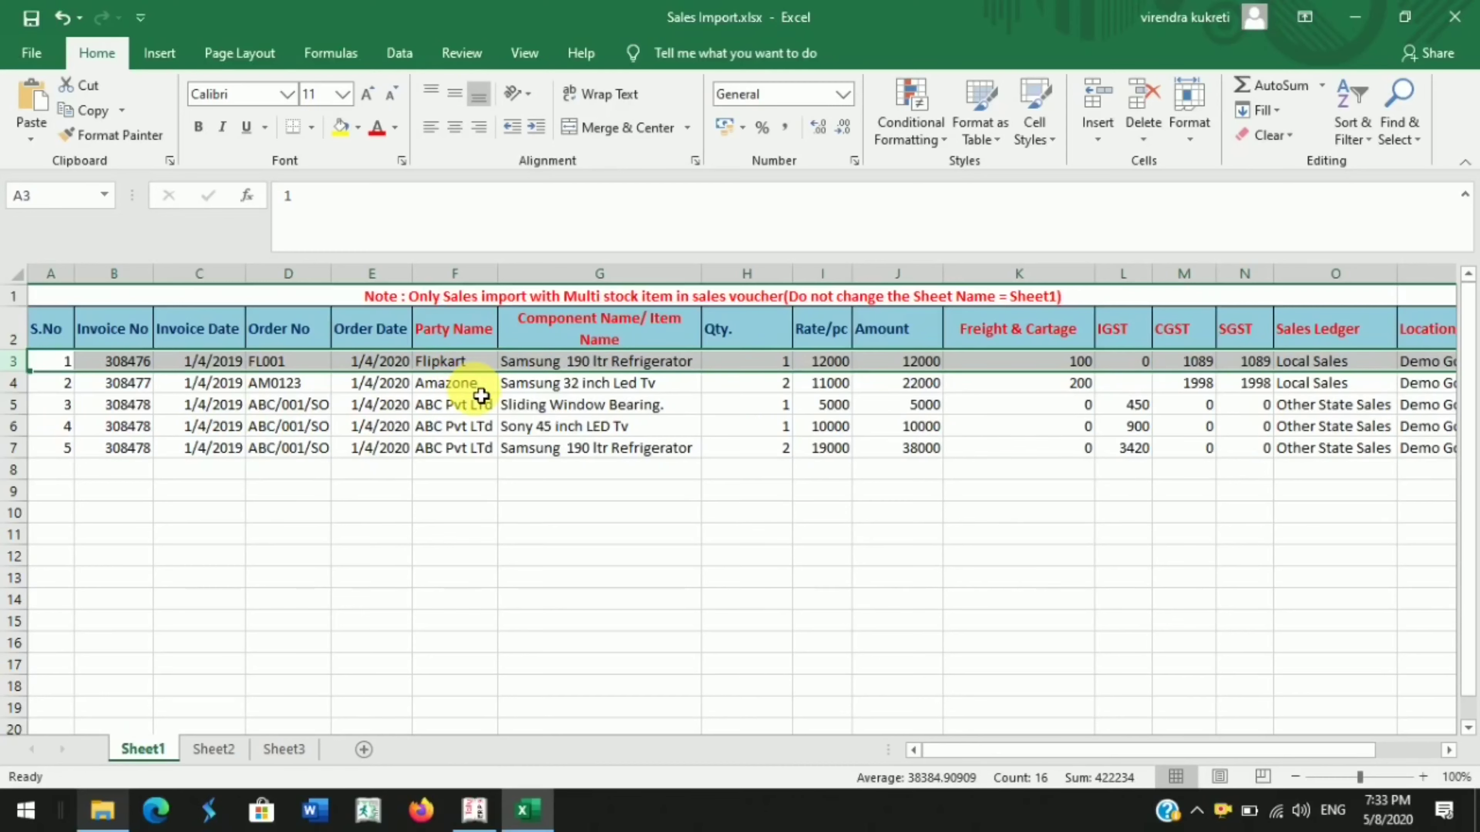
- Compare the Invoice No entries in rows 5 to 7, leaving the values unchanged
click(150, 410)
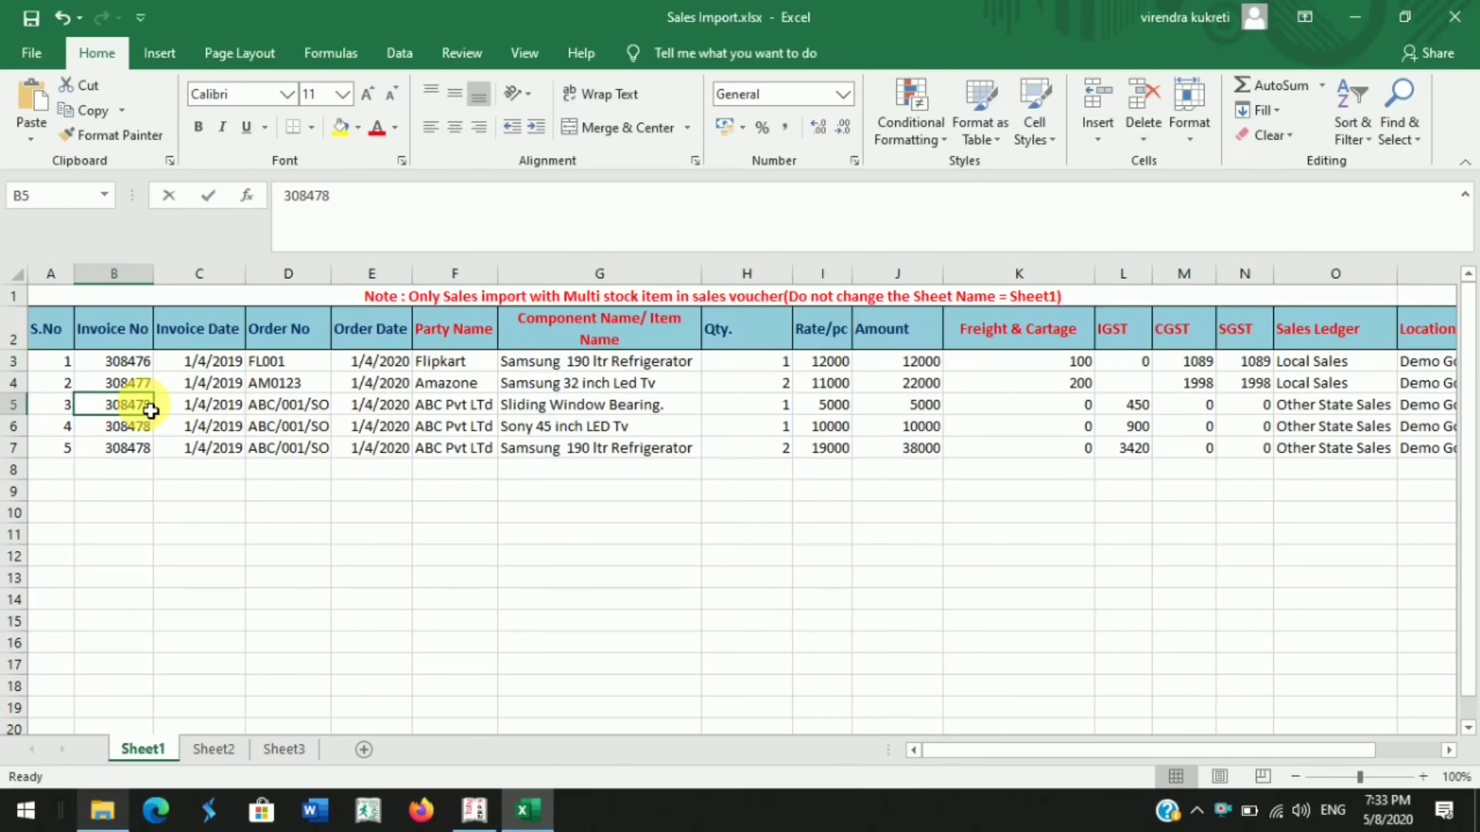
double_click(151, 410)
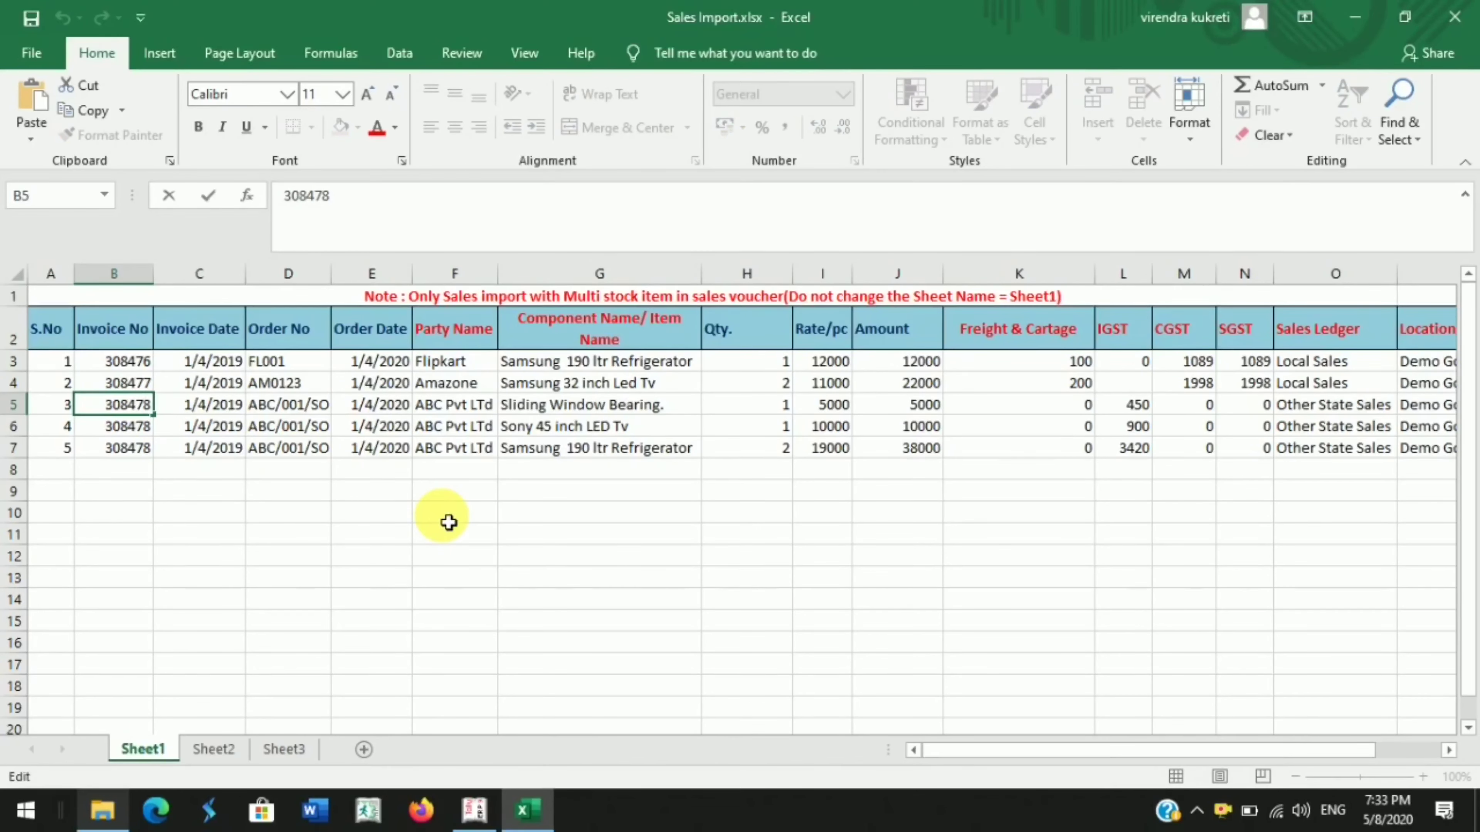
key(Escape)
key(Down)
key(Down)
key(Up)
key(Up)
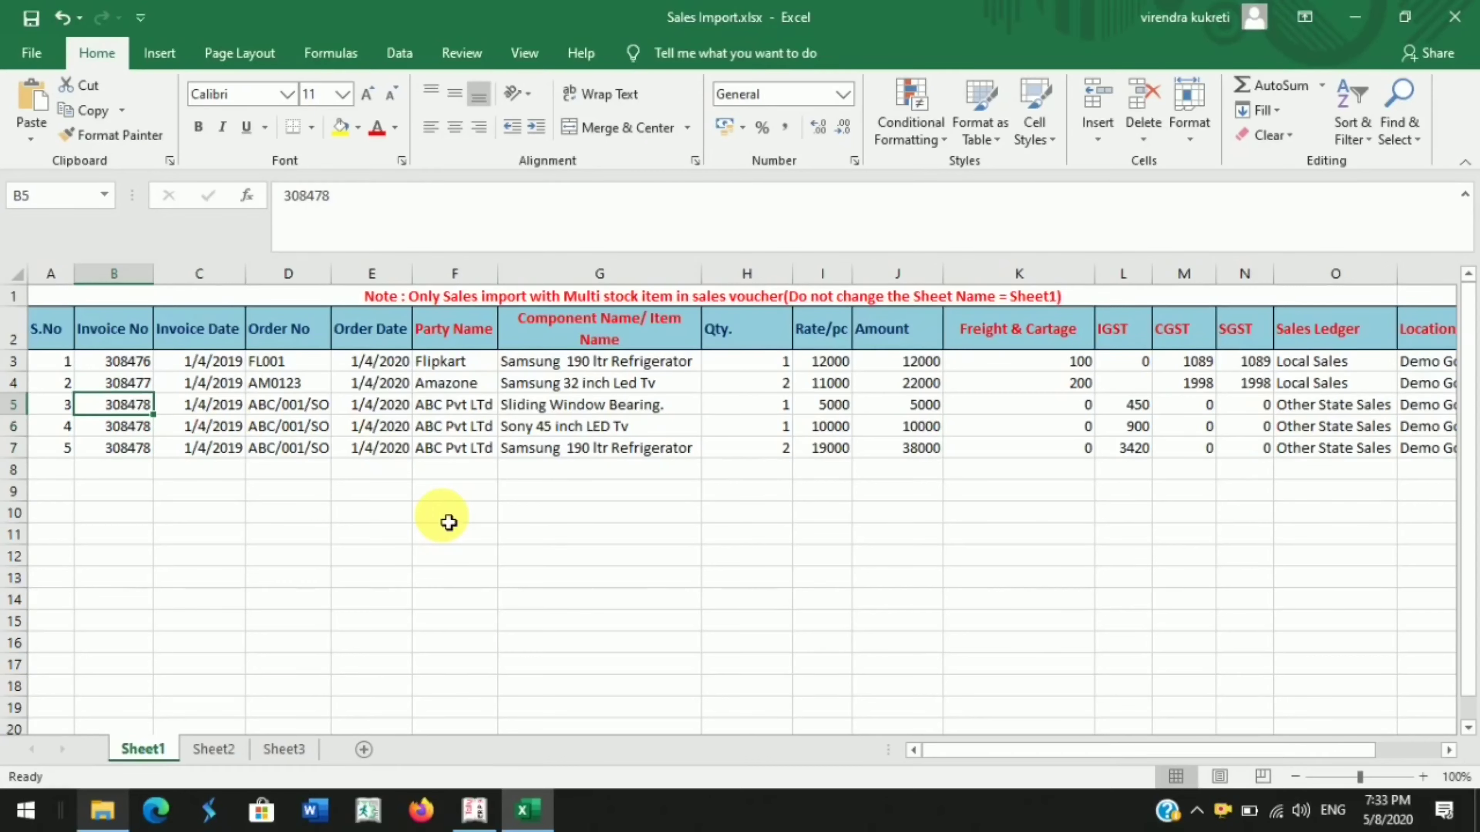
- Review row 5 from its invoice date through the order details and party name to the item name
key(Right)
key(Right)
key(Right)
key(Right)
key(Right)
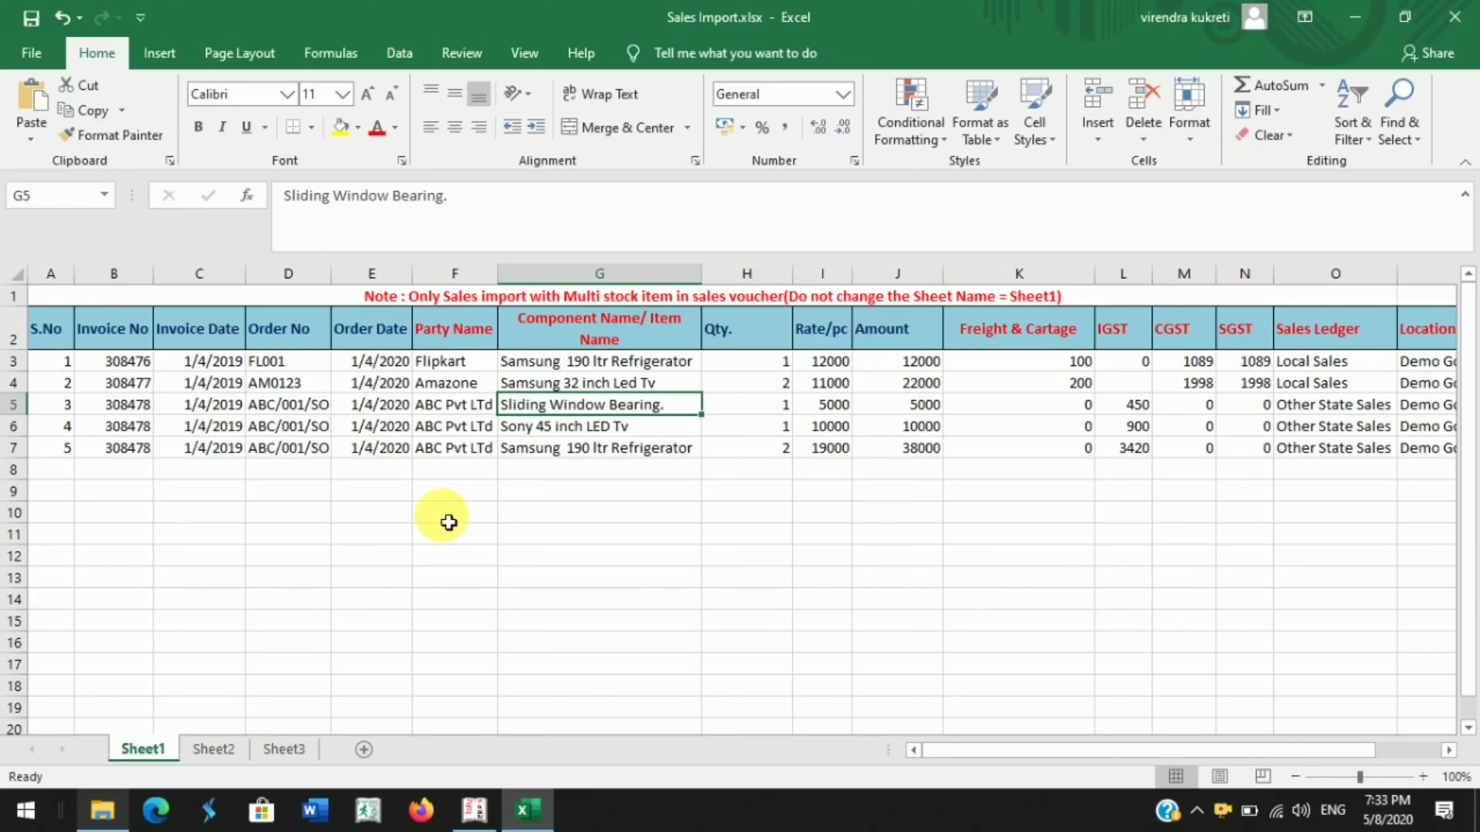
key(Left)
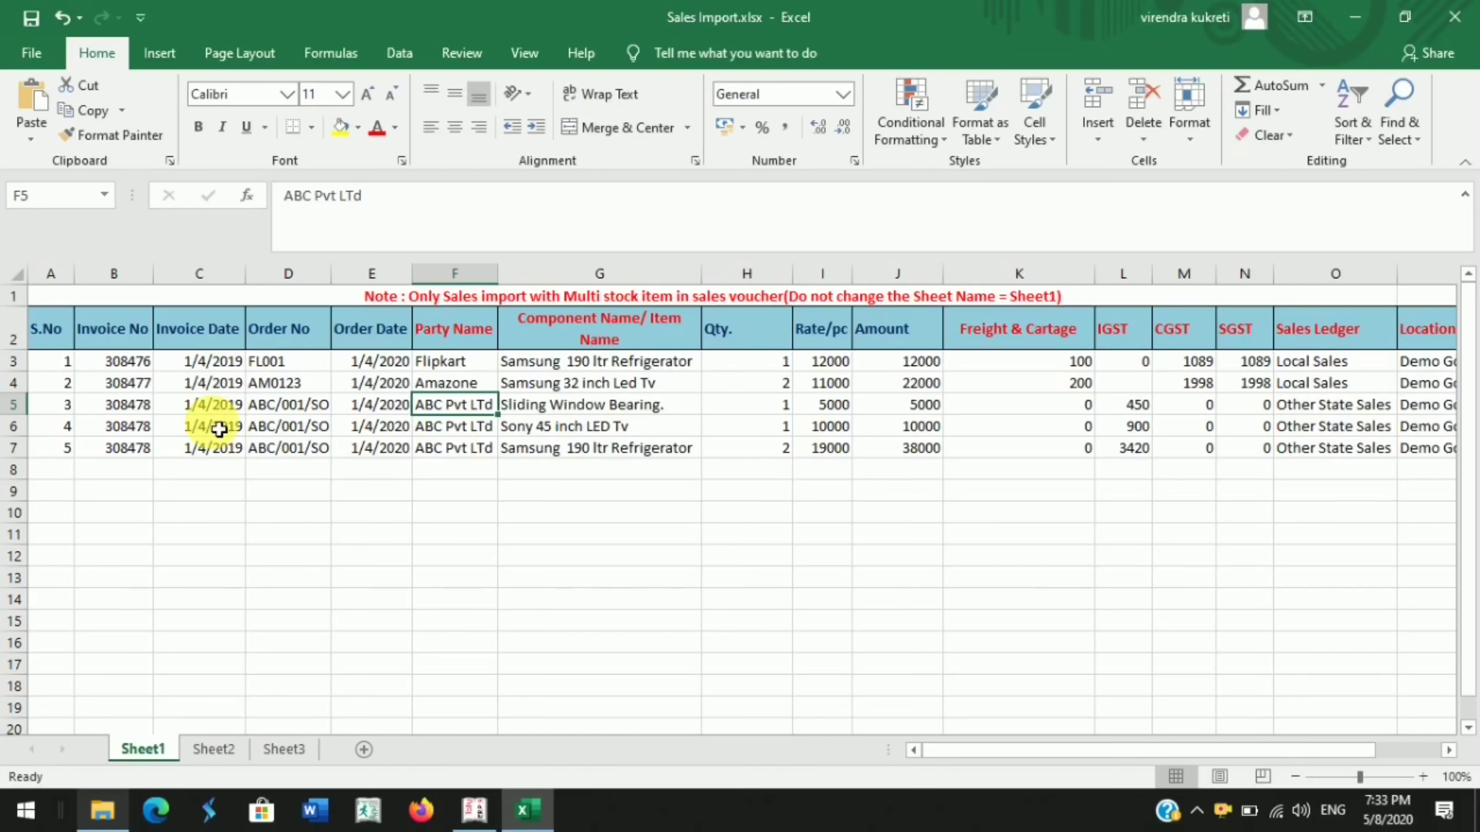
- Review the item name, quantity and rate in row 6, plus the quantity, rate and amount in row 7
key(Down)
key(Right)
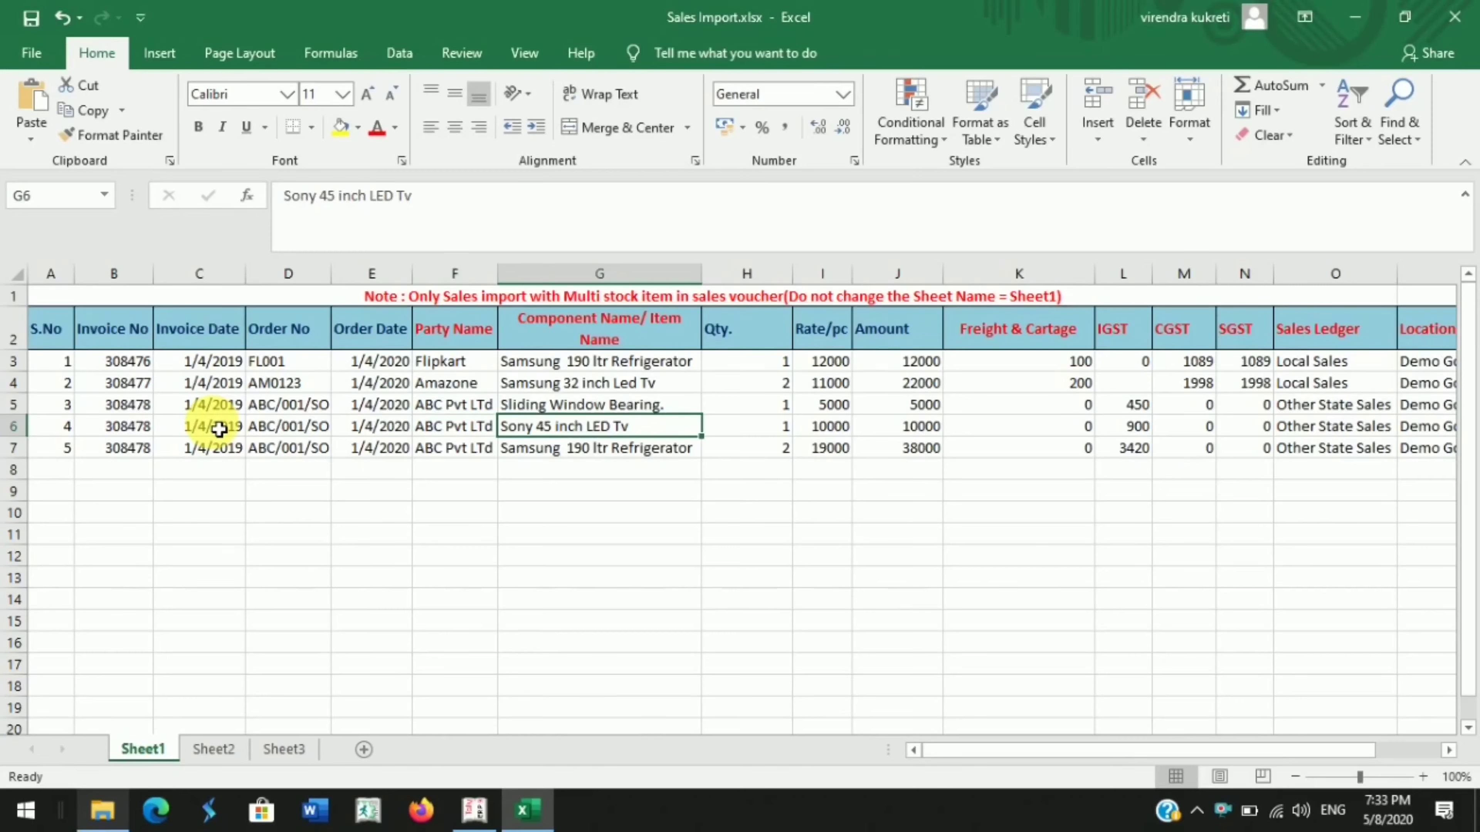
key(Right)
key(Right)
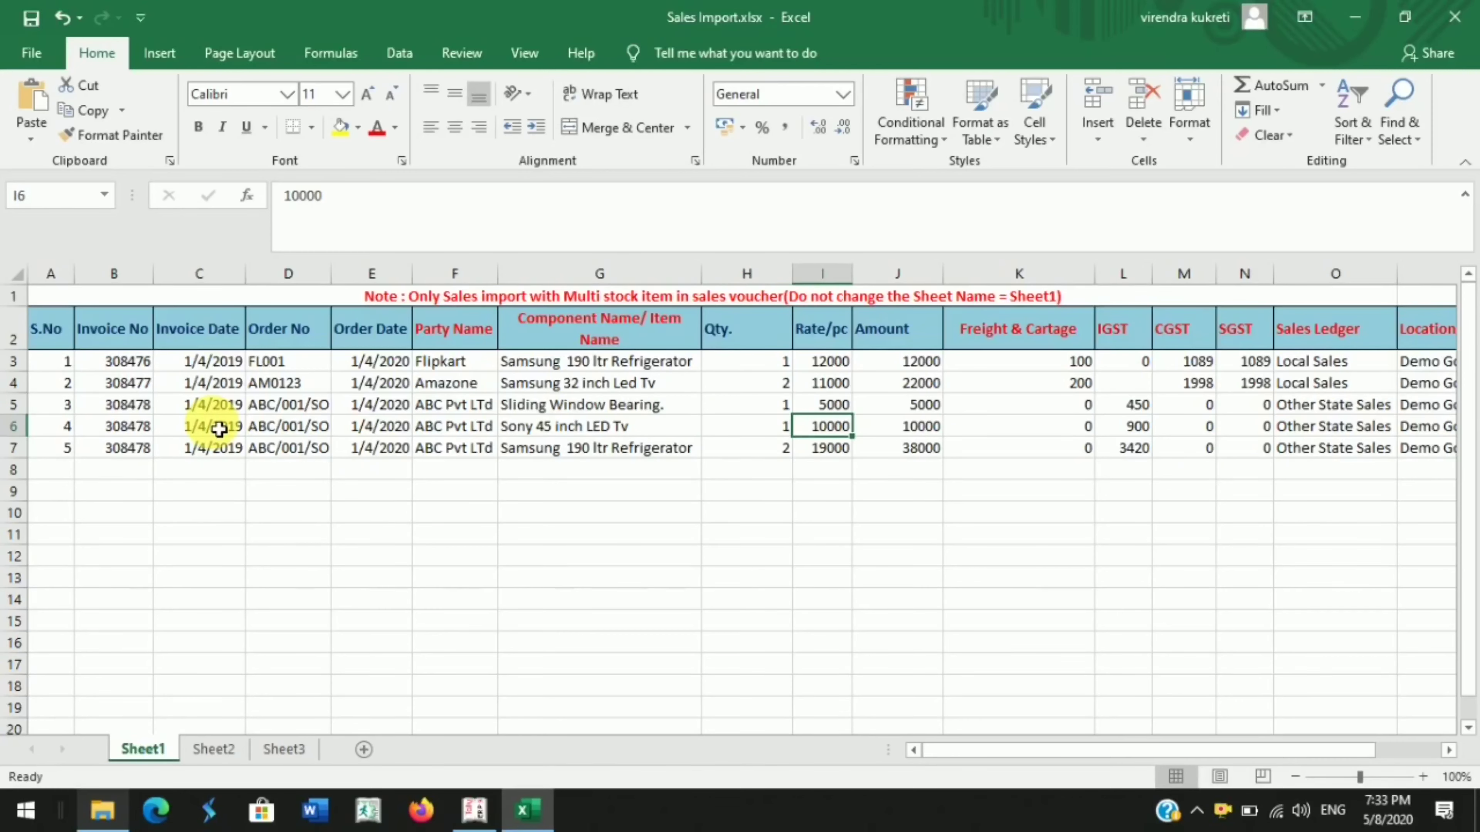
key(Down)
key(Left)
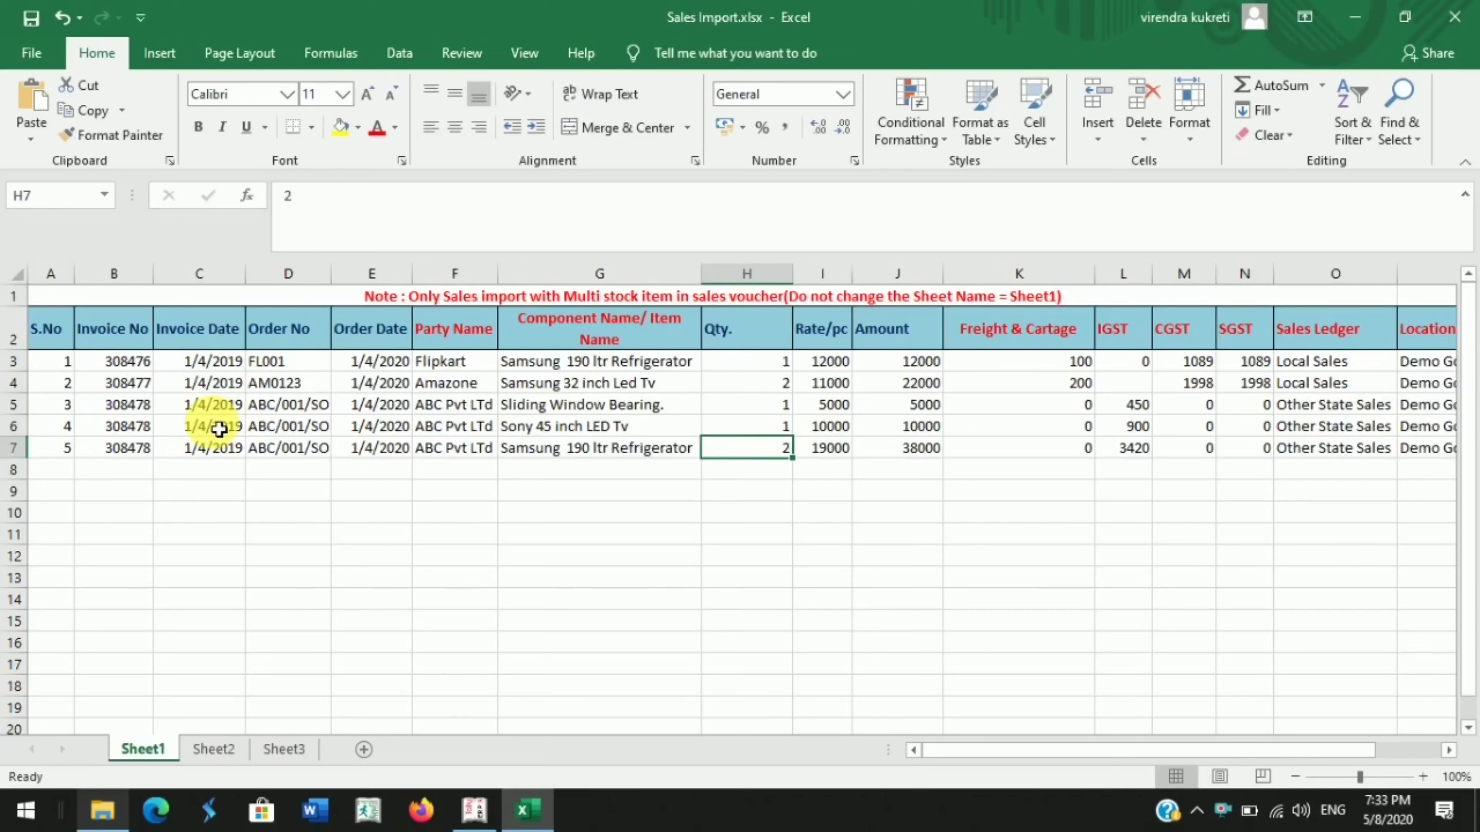
key(Right)
key(Right)
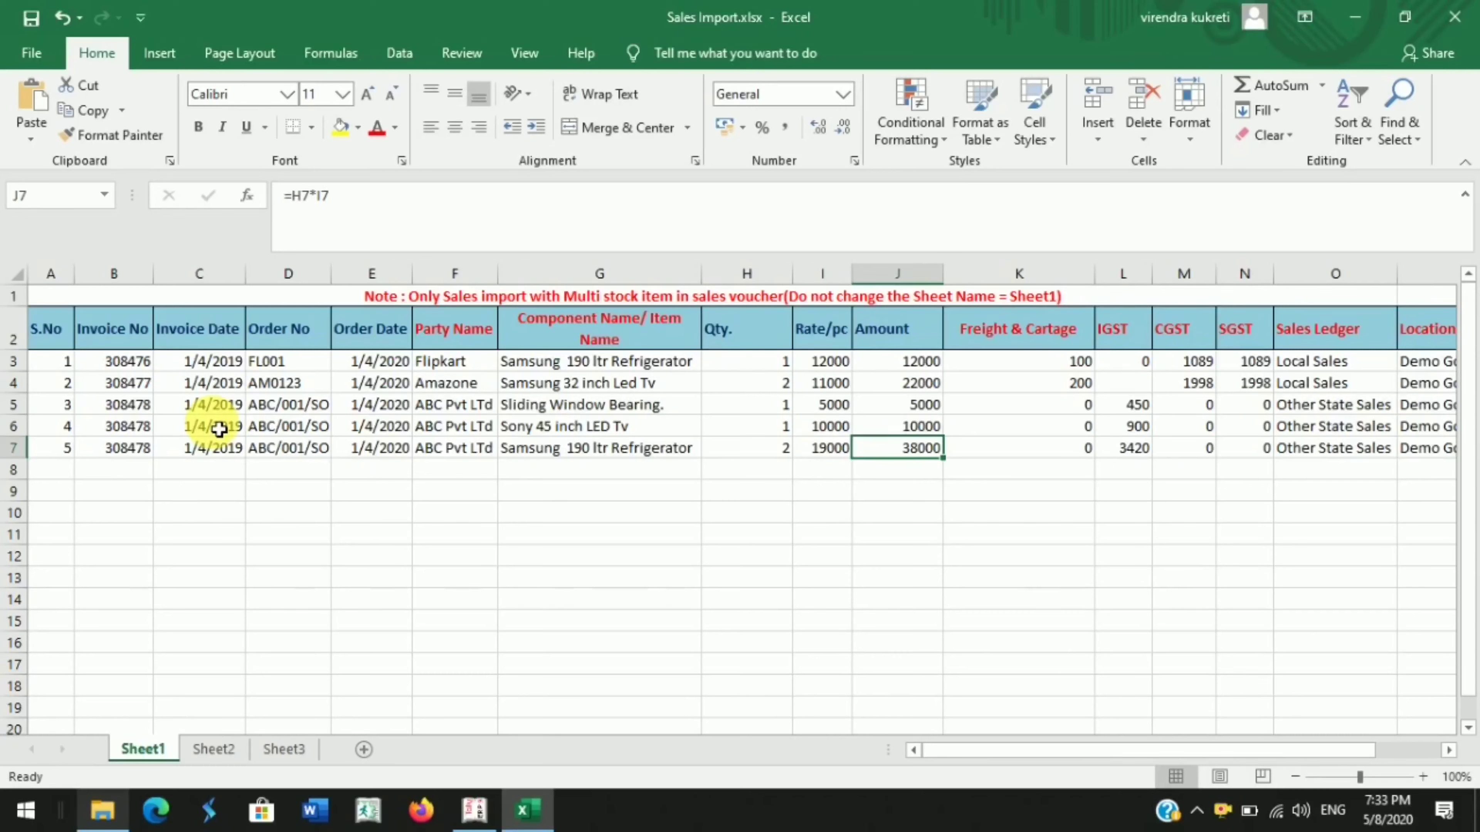
- Check the Freight & Cartage, IGST, CGST, SGST, Sales Ledger and godown entries in row 7
key(Right)
key(Right)
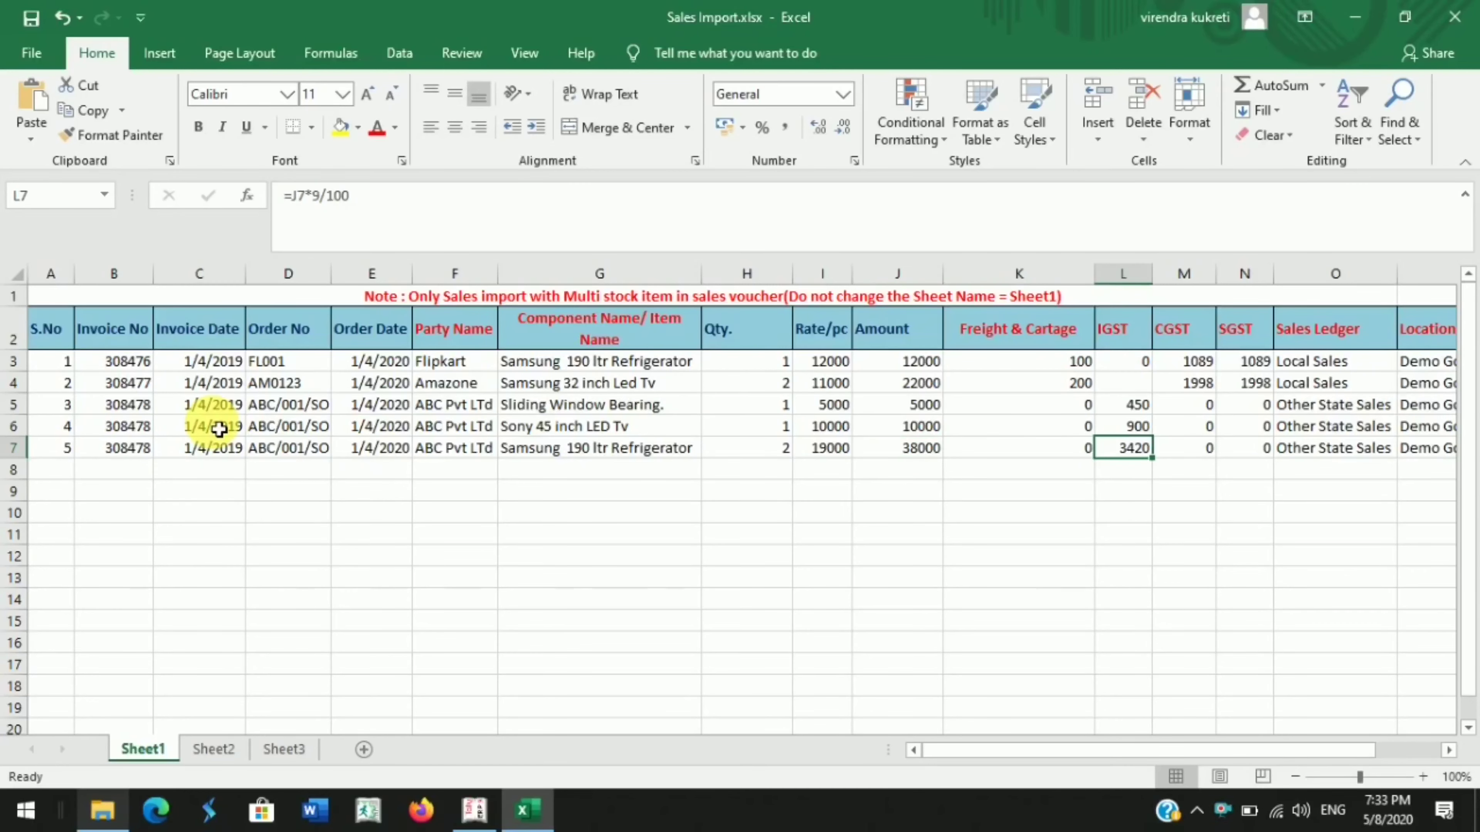
key(Right)
key(Right)
key(Right)
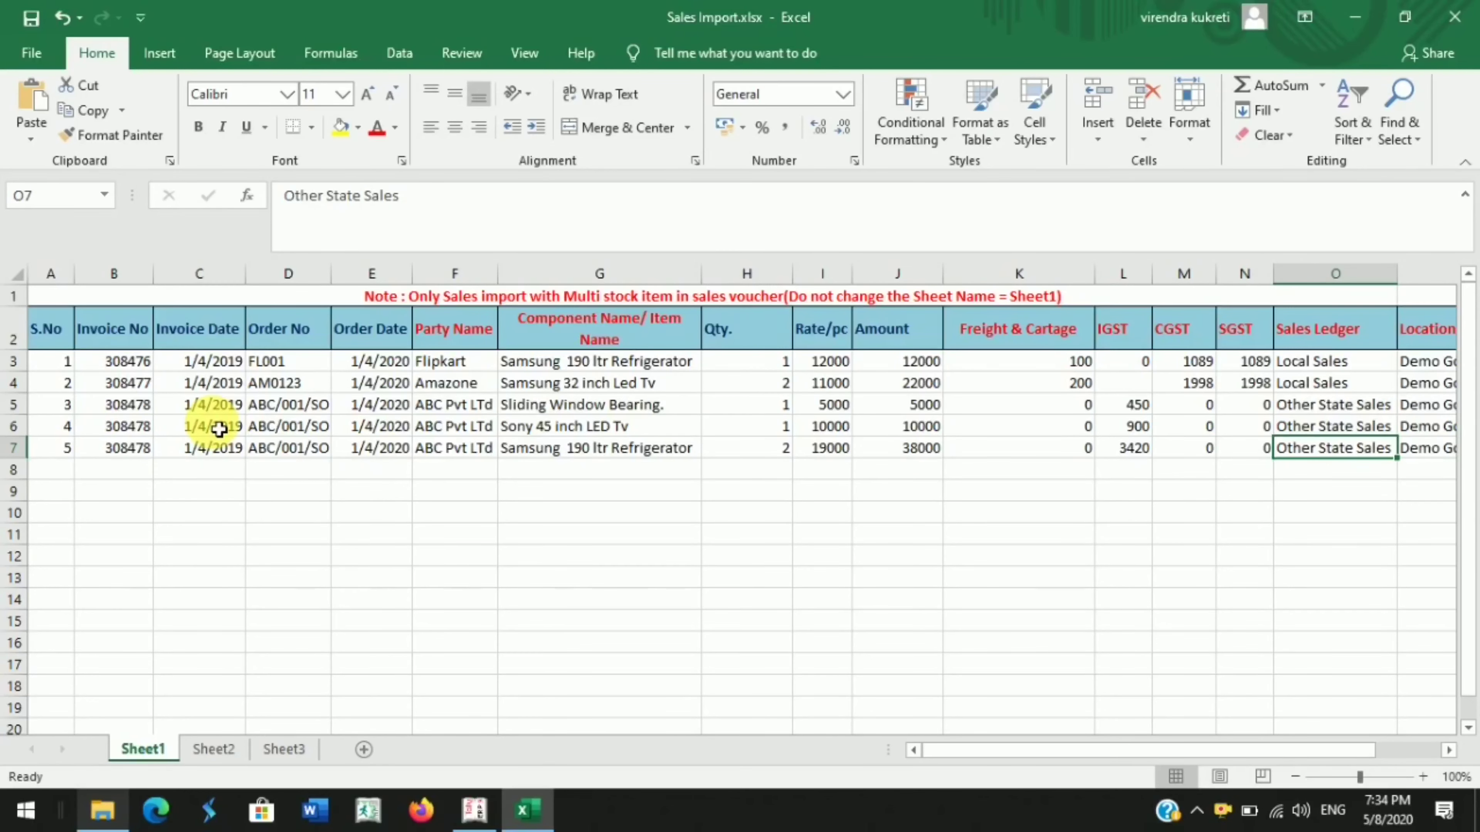
key(Right)
- Review row 7 from its godown back through the tax, amount, item and order columns to the S.No entry
key(Left)
key(Left)
key(Left)
key(Left)
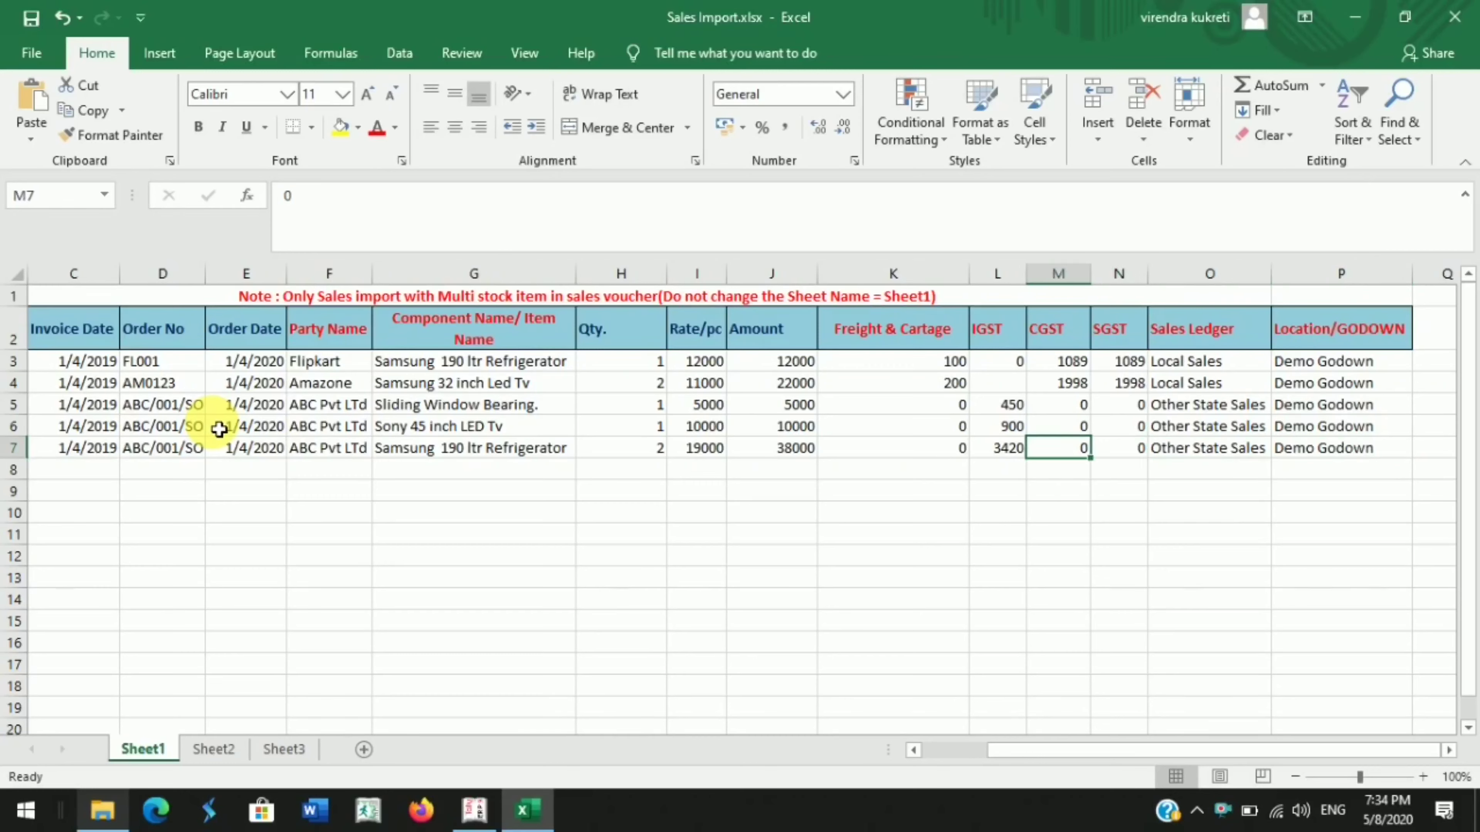
key(Right)
key(Left)
key(Left)
key(Left)
key(Left)
key(Left)
key(Left)
key(Left)
key(Left)
key(Left)
key(Left)
key(Left)
key(Left)
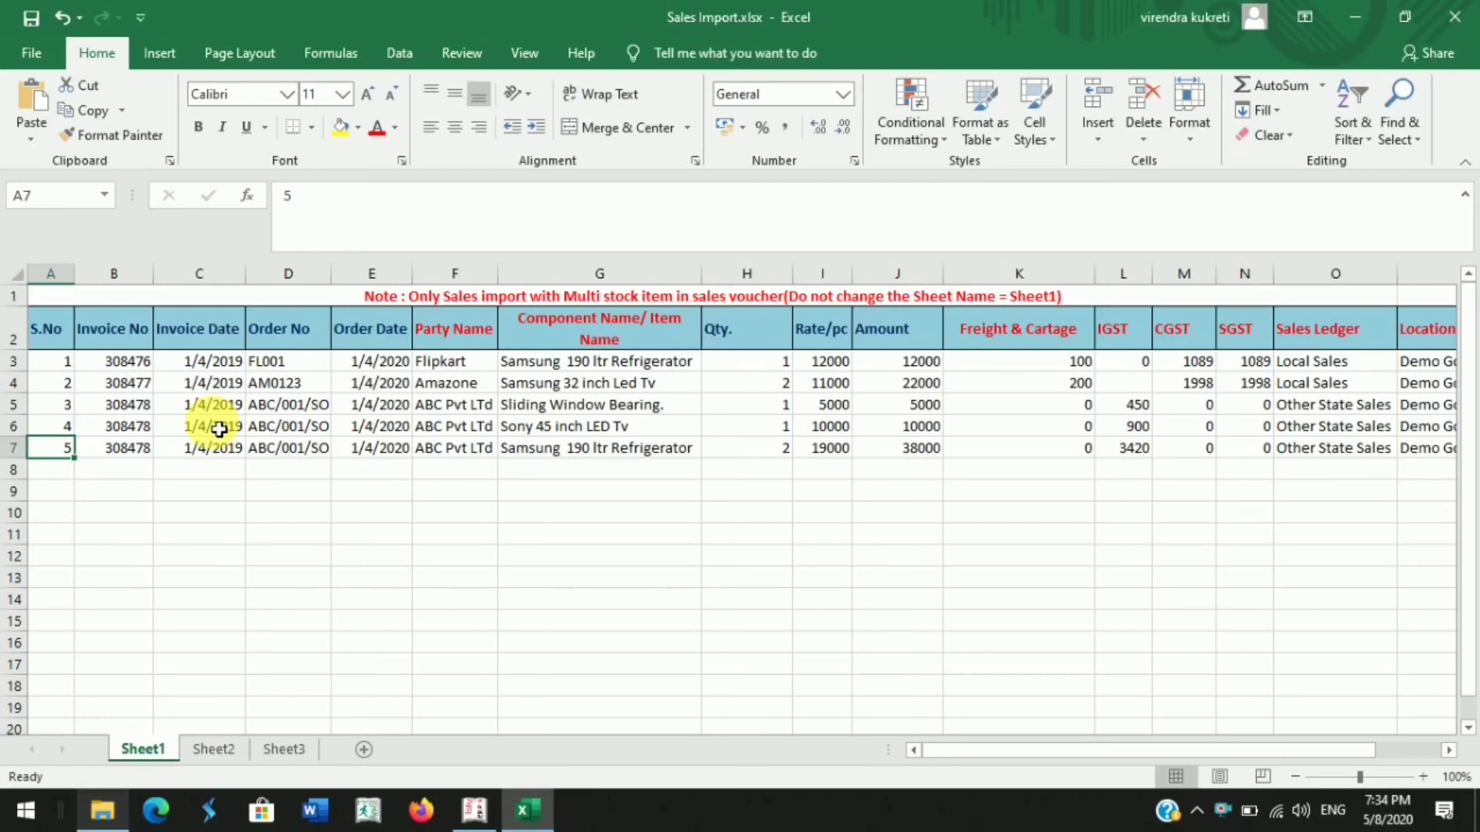
- Save and close the Sales Import.xlsx workbook, and switch to Tally.ERP 9
key(ctrl+s)
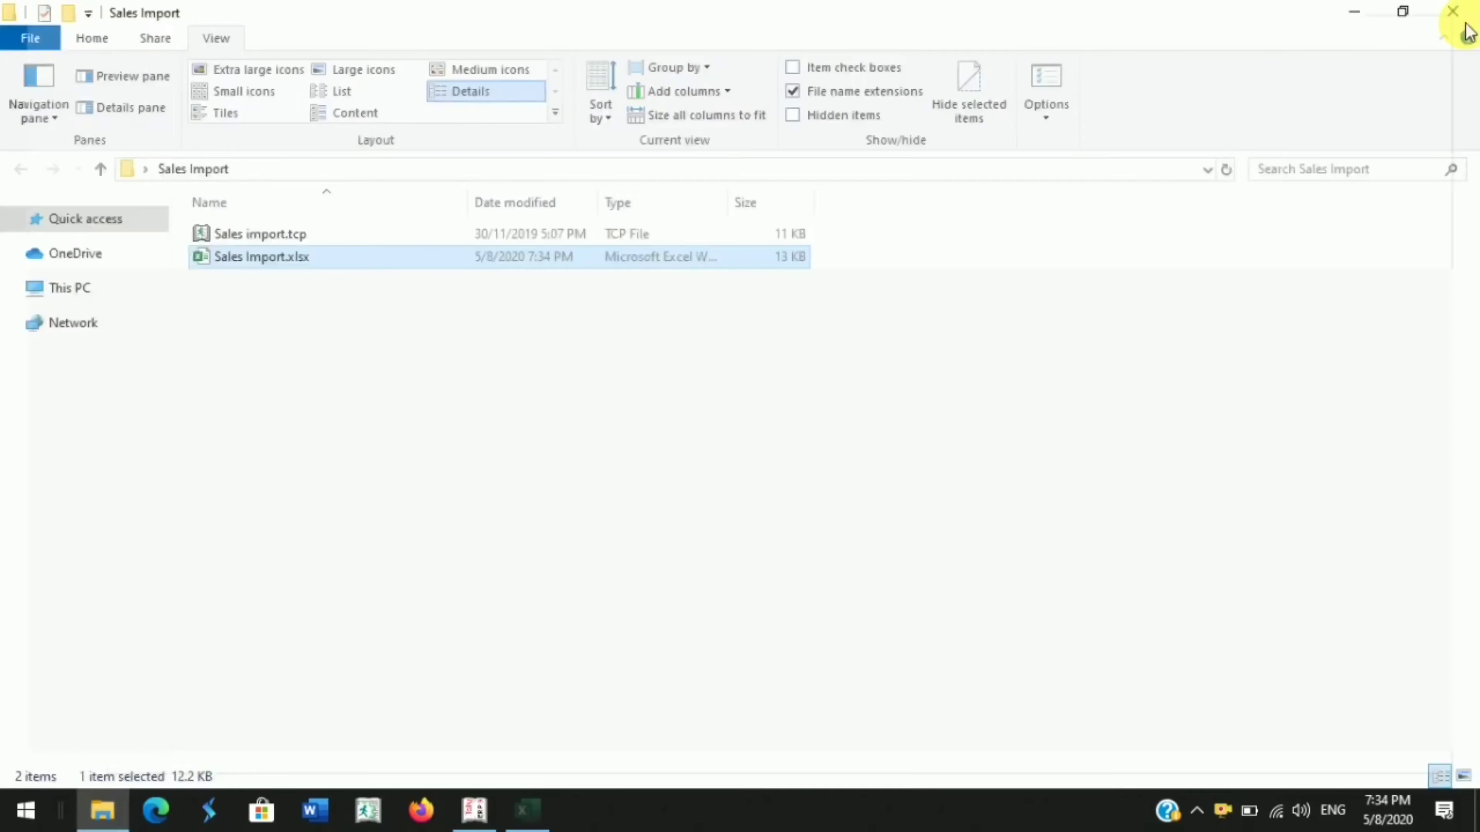
click(1463, 26)
click(474, 809)
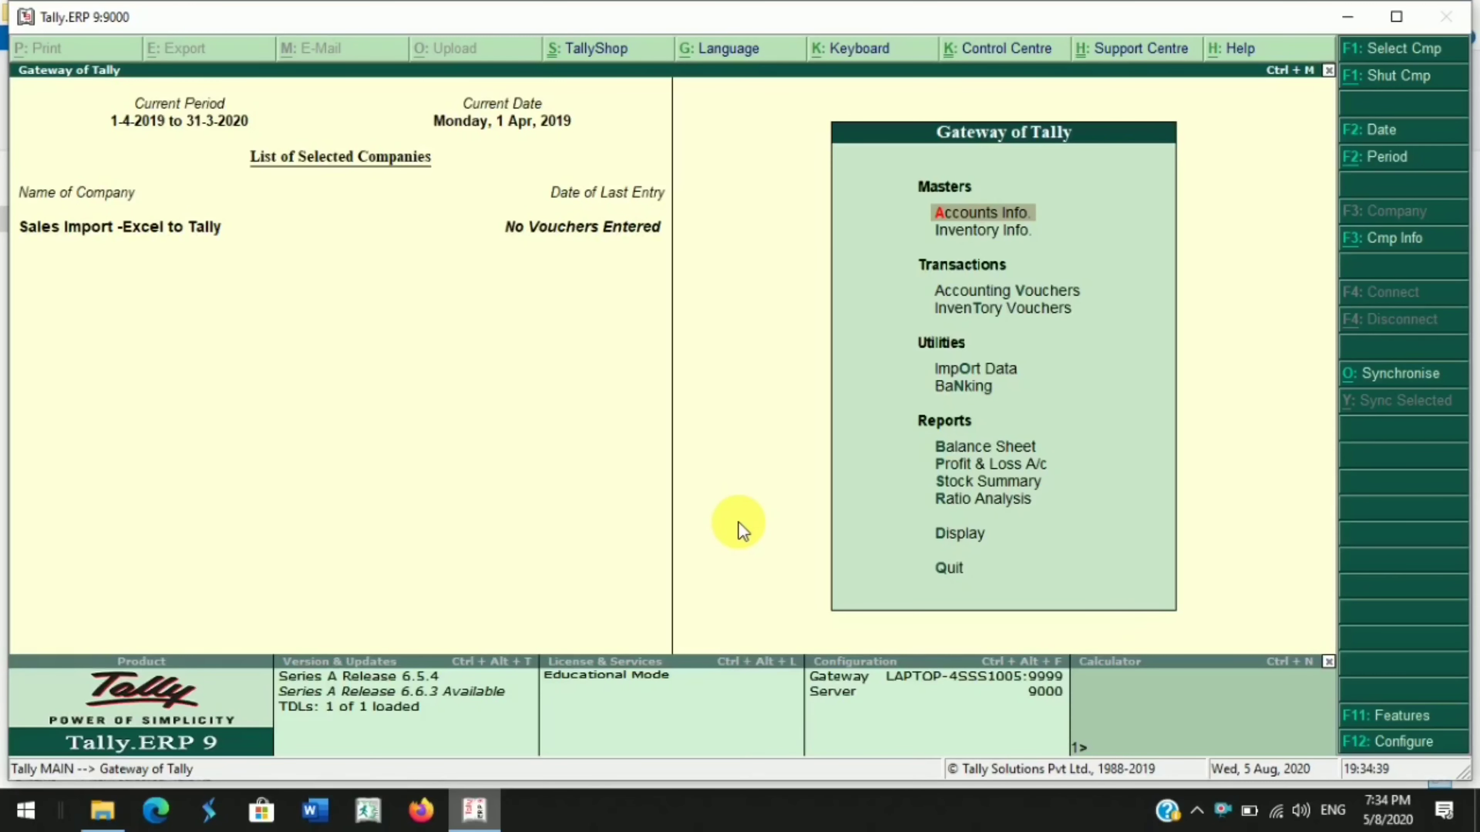
- Open the import screen of the Sales Import add-on and choose Sales Import.xlsx as the source file
key(Down)
key(Down)
key(Down)
key(Down)
key(Return)
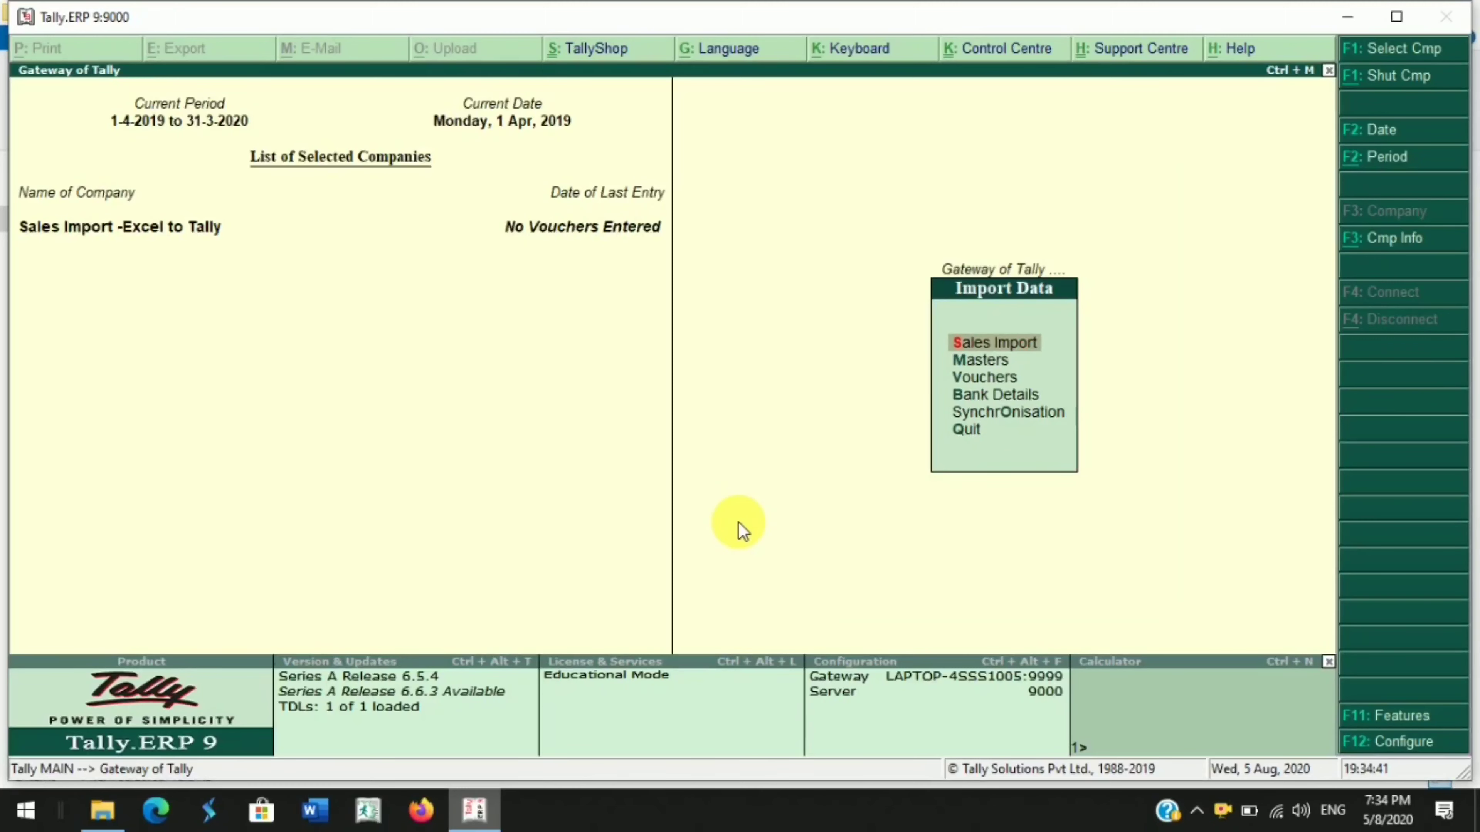
key(Return)
key(Down)
key(Return)
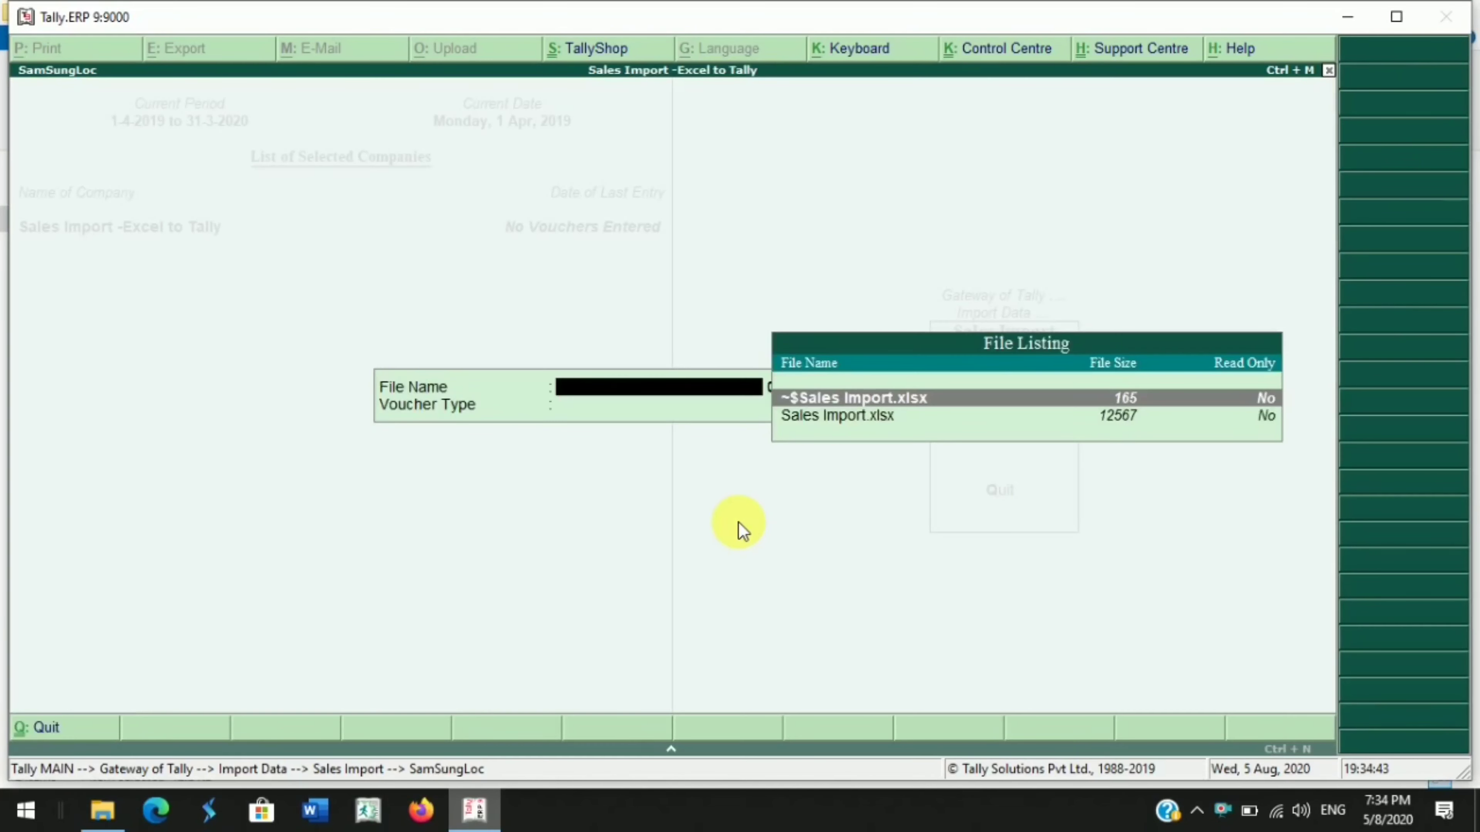
key(Down)
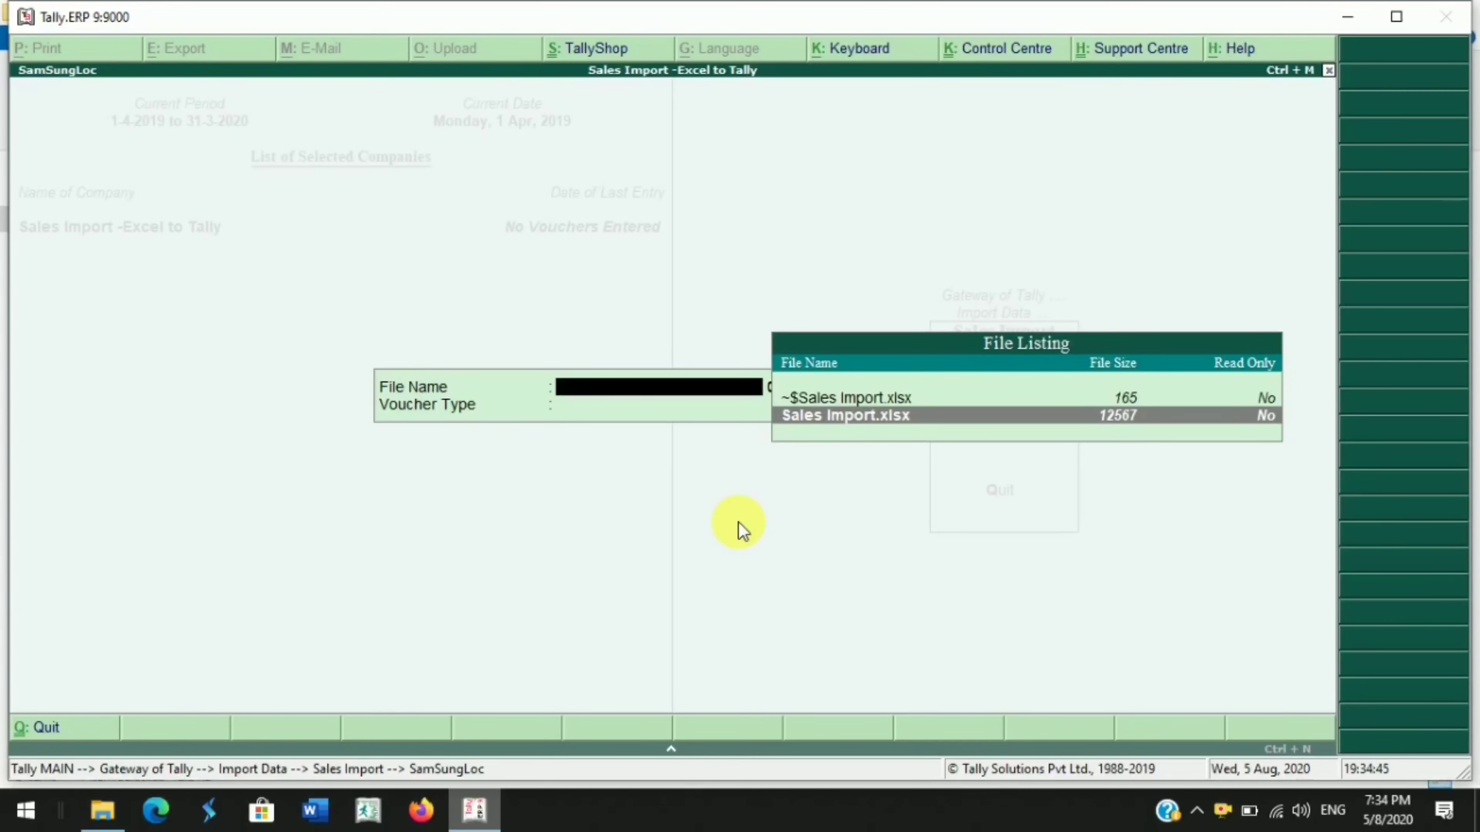
key(Return)
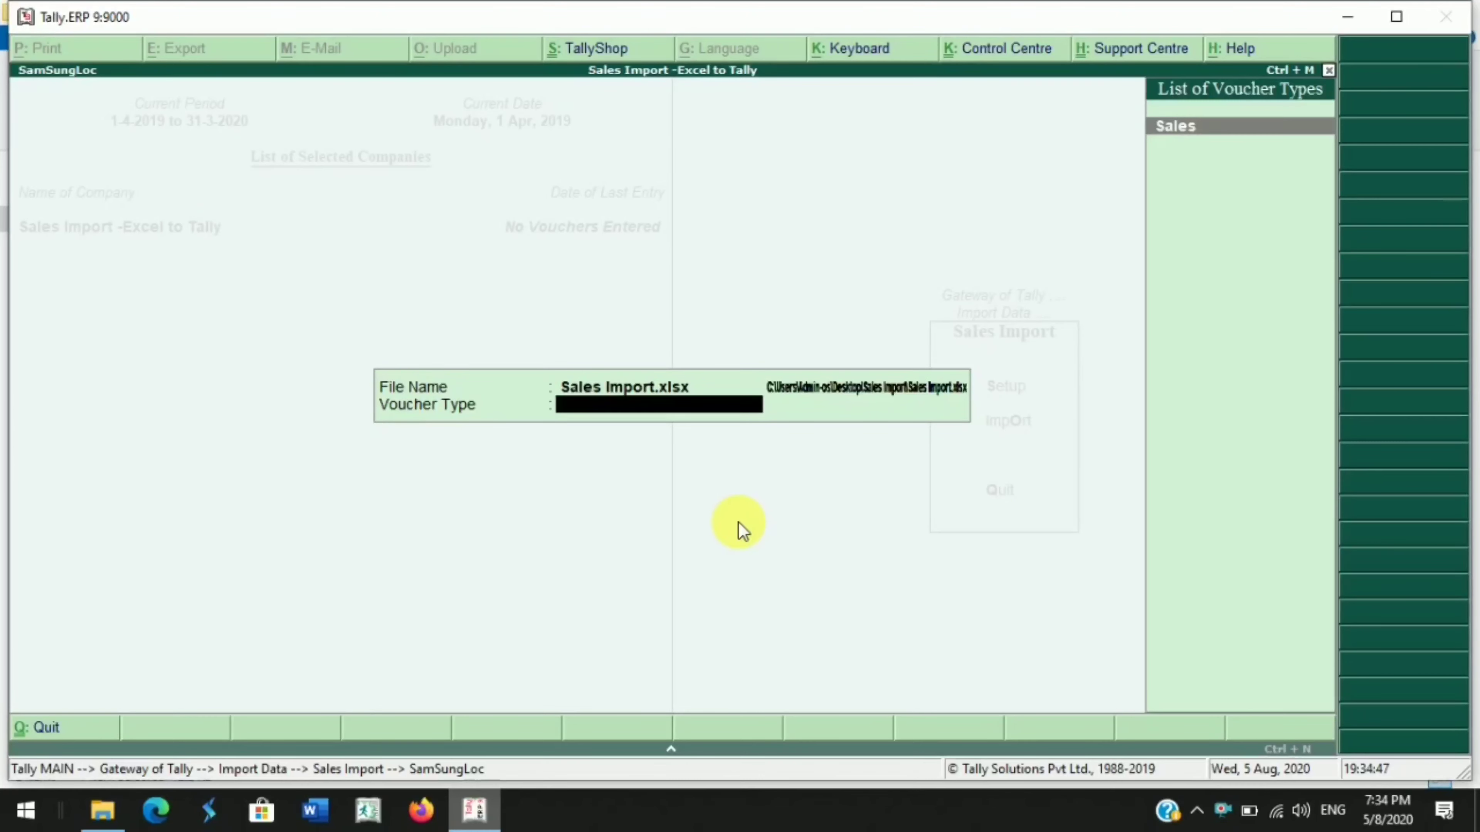